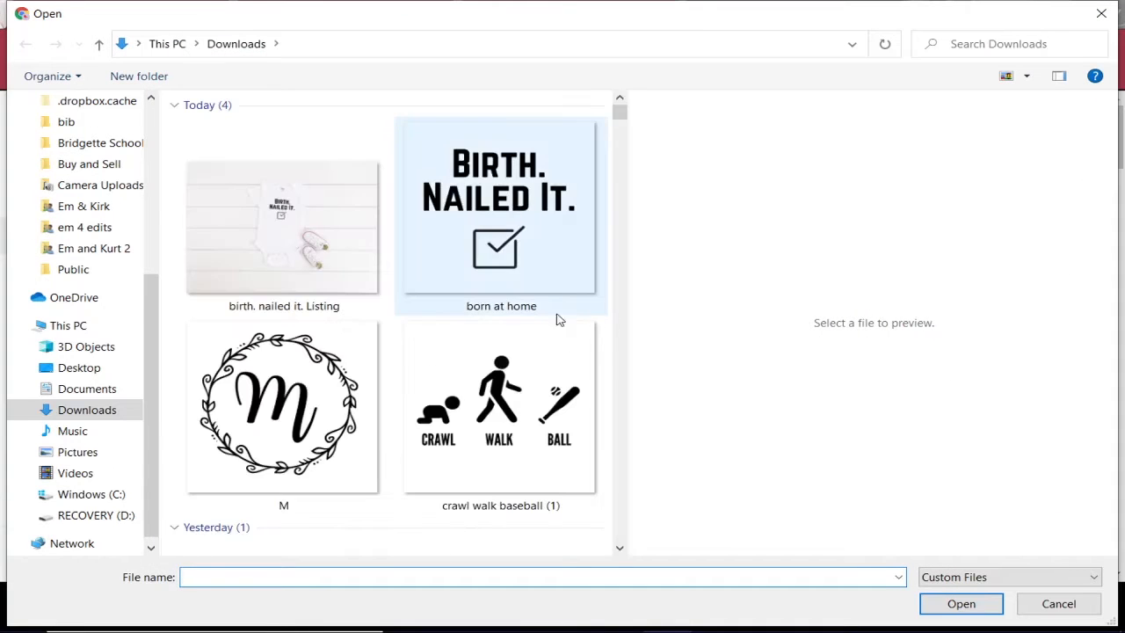
# - Upload the onesie mockup as the primary photo and the Gerber Onesie Size Chart as the second
pyautogui.doubleClick(269, 231)
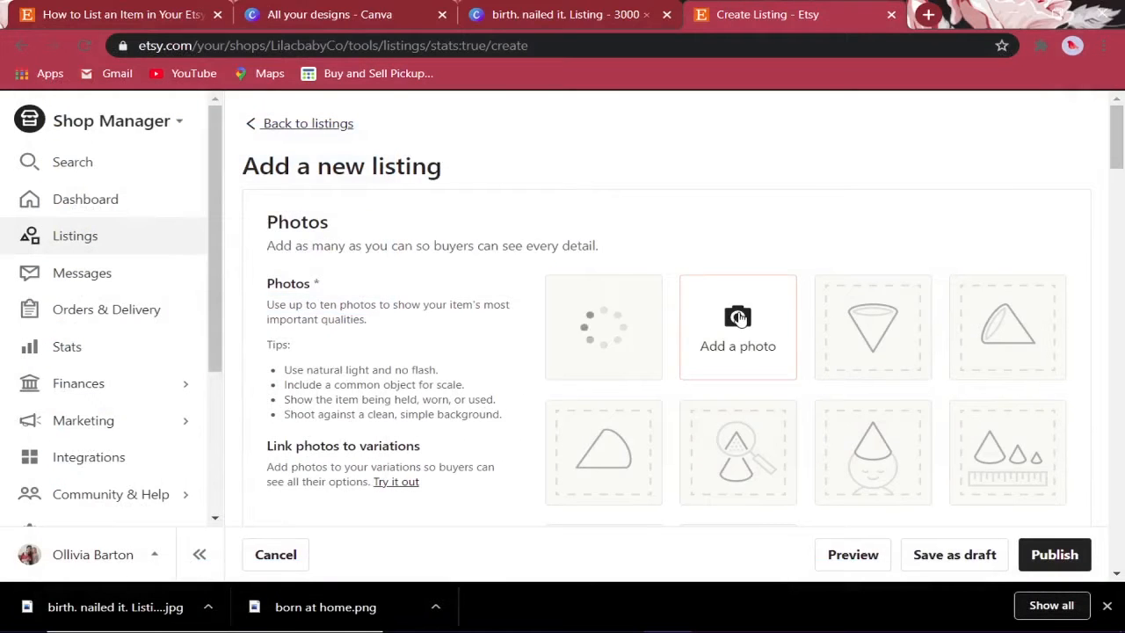
pyautogui.click(738, 317)
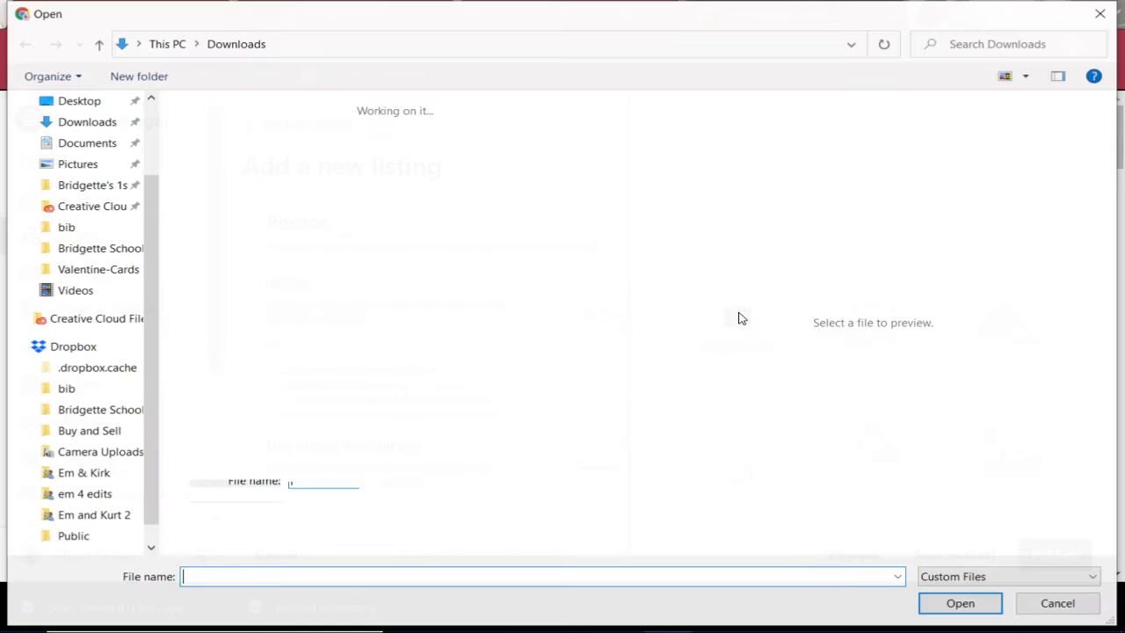
pyautogui.moveTo(620, 113); pyautogui.dragTo(610, 357)
pyautogui.doubleClick(486, 393)
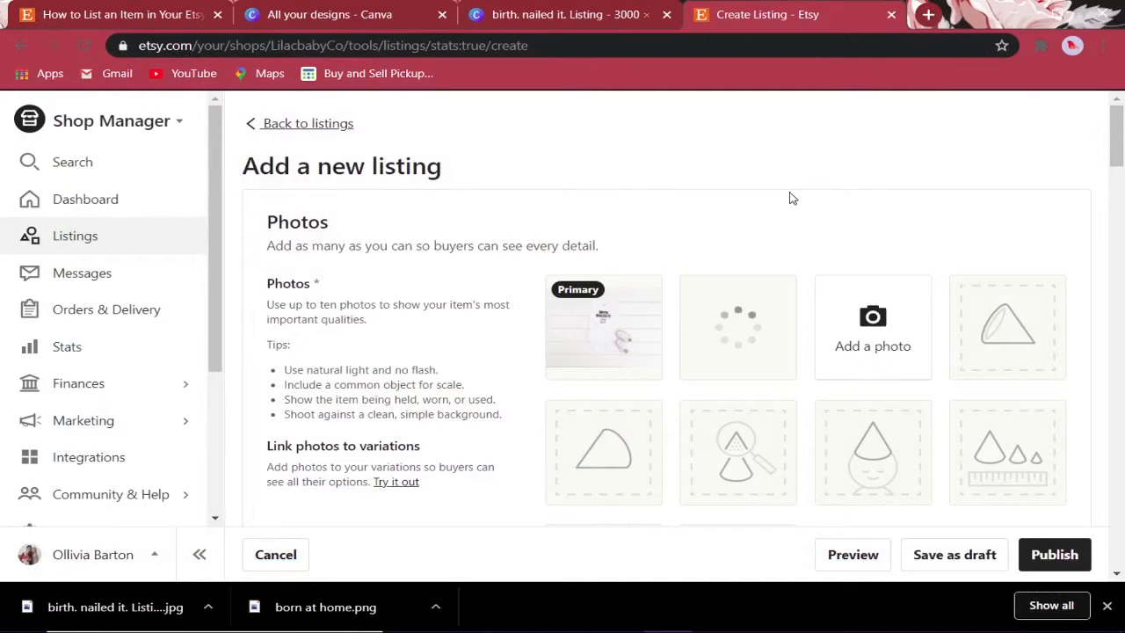
pyautogui.scroll(-2, 789, 198)
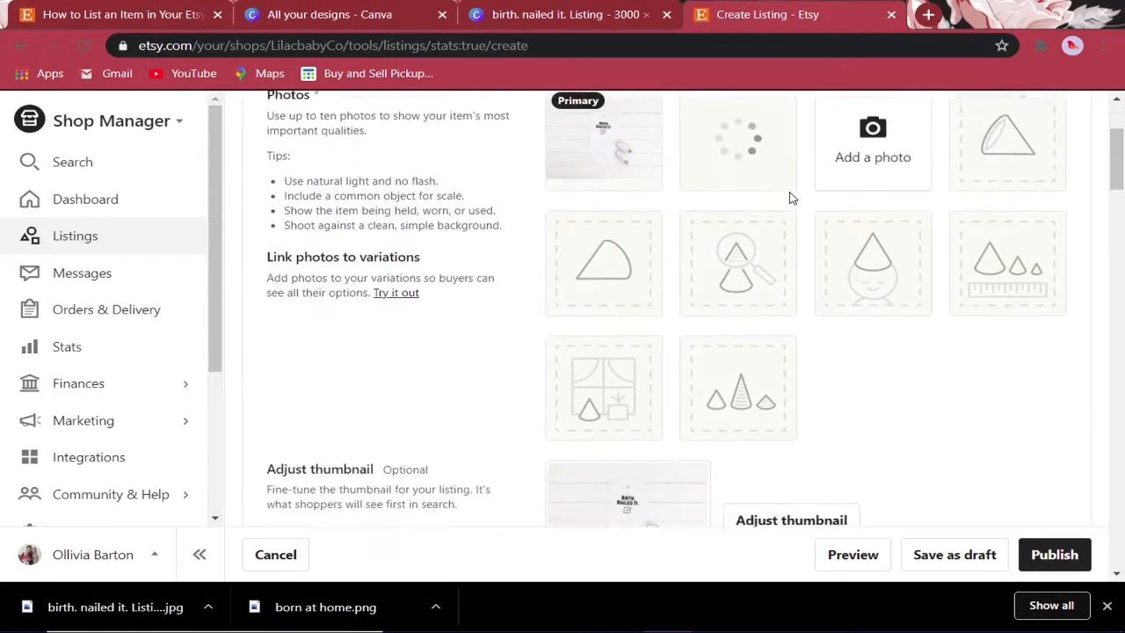
pyautogui.scroll(-1, 789, 199)
pyautogui.scroll(-1, 789, 198)
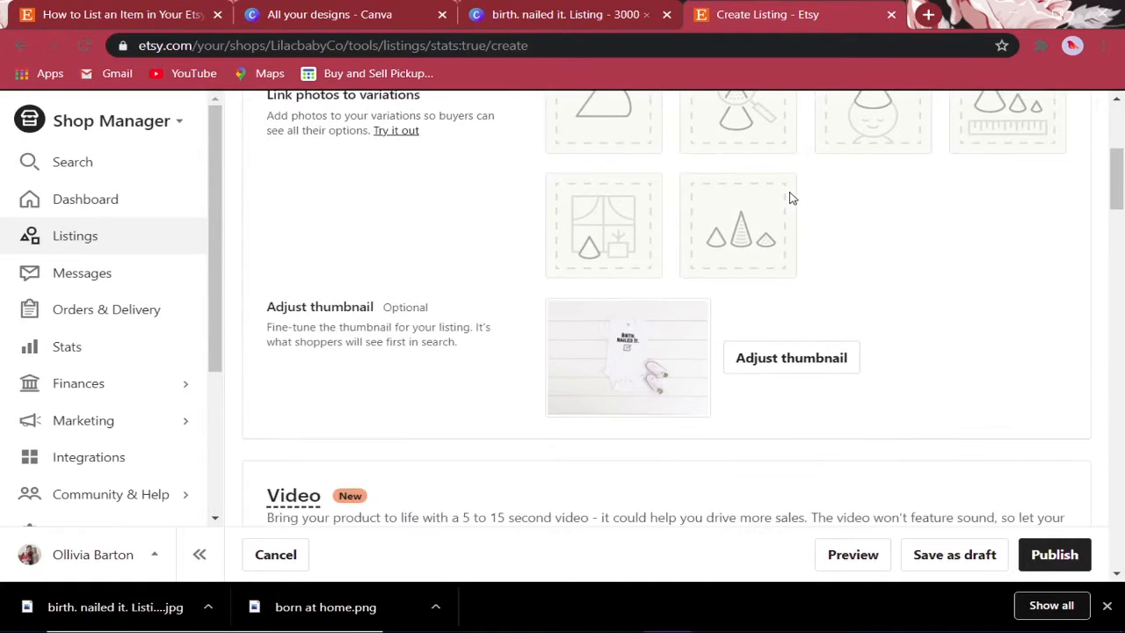
# - Zoom the thumbnail in slightly, recentre it on the Birth. Nailed It. onesie, and save
pyautogui.click(774, 357)
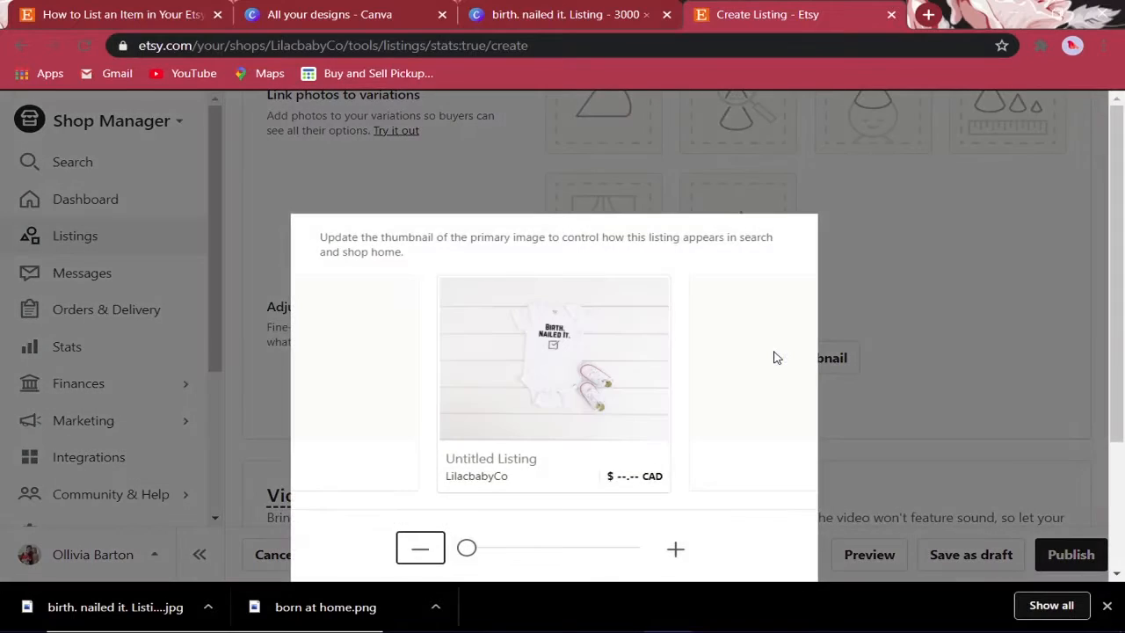
pyautogui.scroll(-2, 573, 402)
pyautogui.scroll(1, 577, 400)
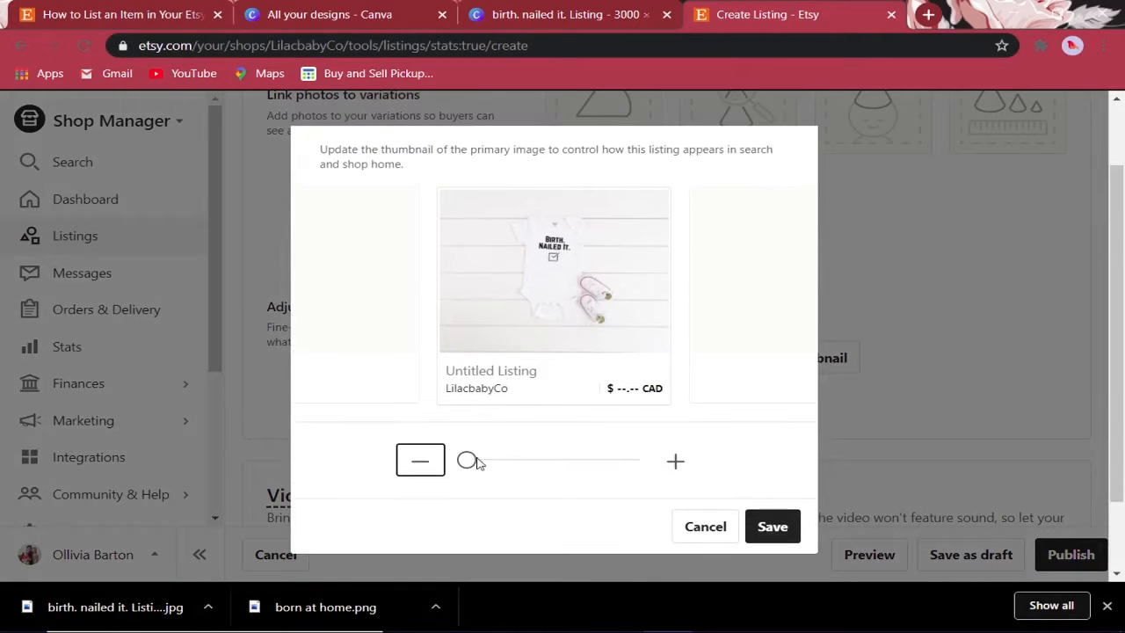
pyautogui.moveTo(468, 461); pyautogui.dragTo(525, 465)
pyautogui.moveTo(584, 318); pyautogui.dragTo(539, 295)
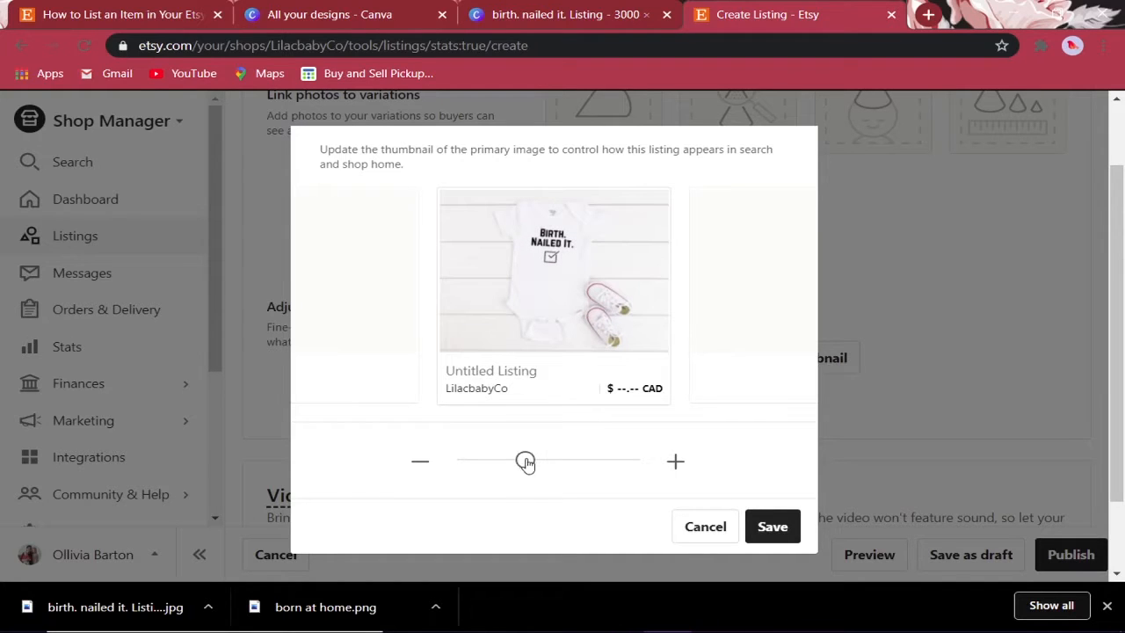
pyautogui.moveTo(525, 463); pyautogui.dragTo(536, 459)
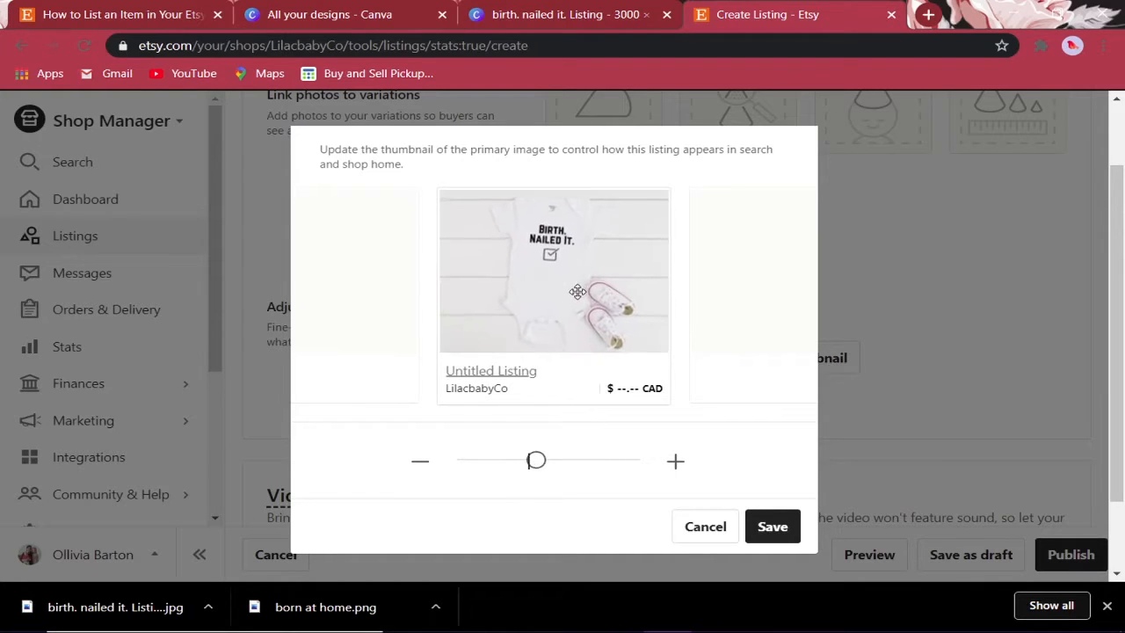
pyautogui.moveTo(577, 292); pyautogui.dragTo(578, 291)
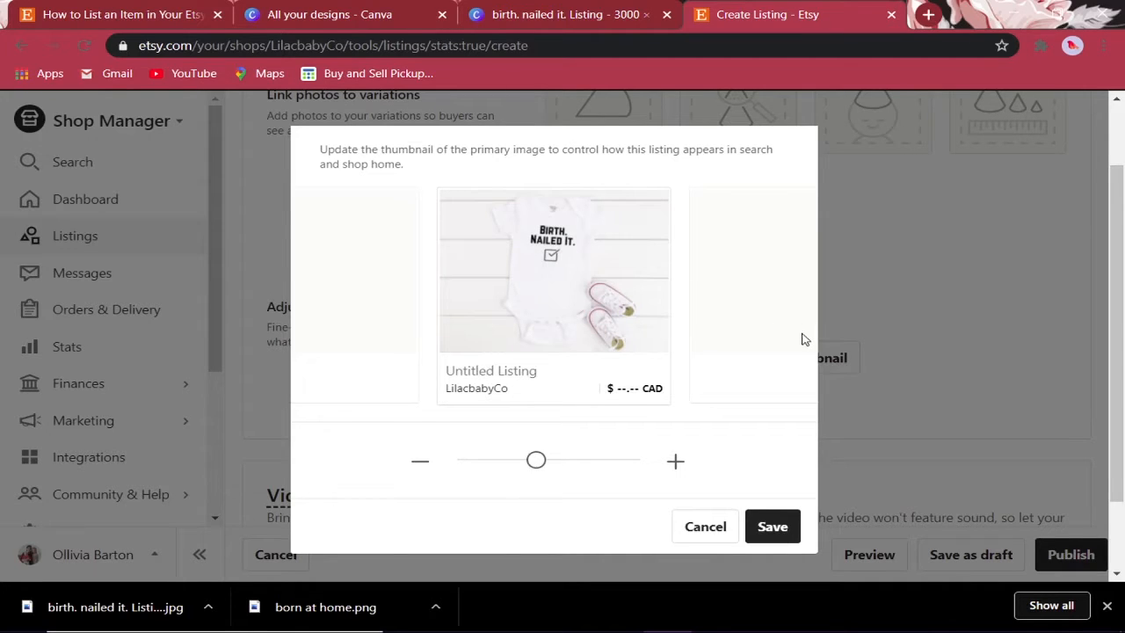
pyautogui.moveTo(611, 317); pyautogui.dragTo(579, 286)
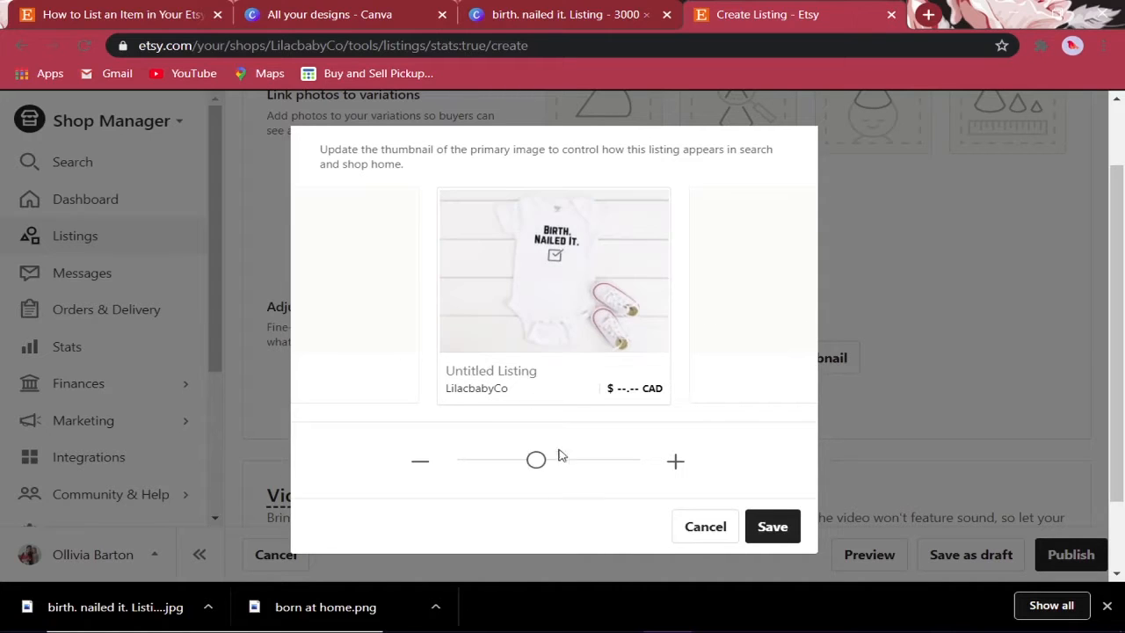
pyautogui.moveTo(538, 463); pyautogui.dragTo(525, 461)
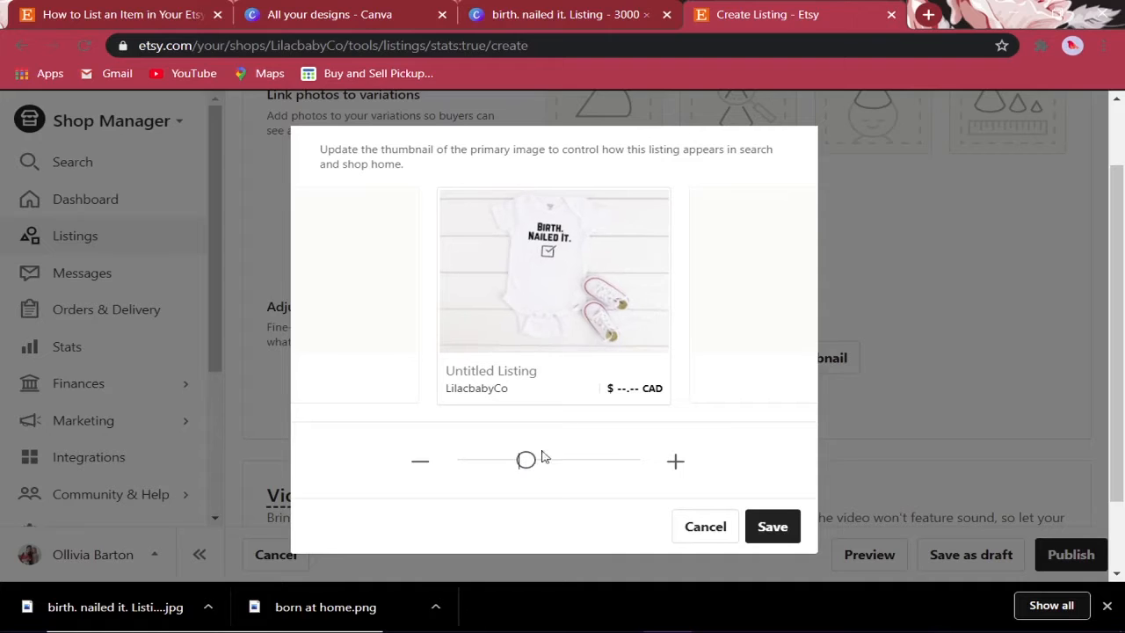
pyautogui.moveTo(595, 282); pyautogui.dragTo(600, 287)
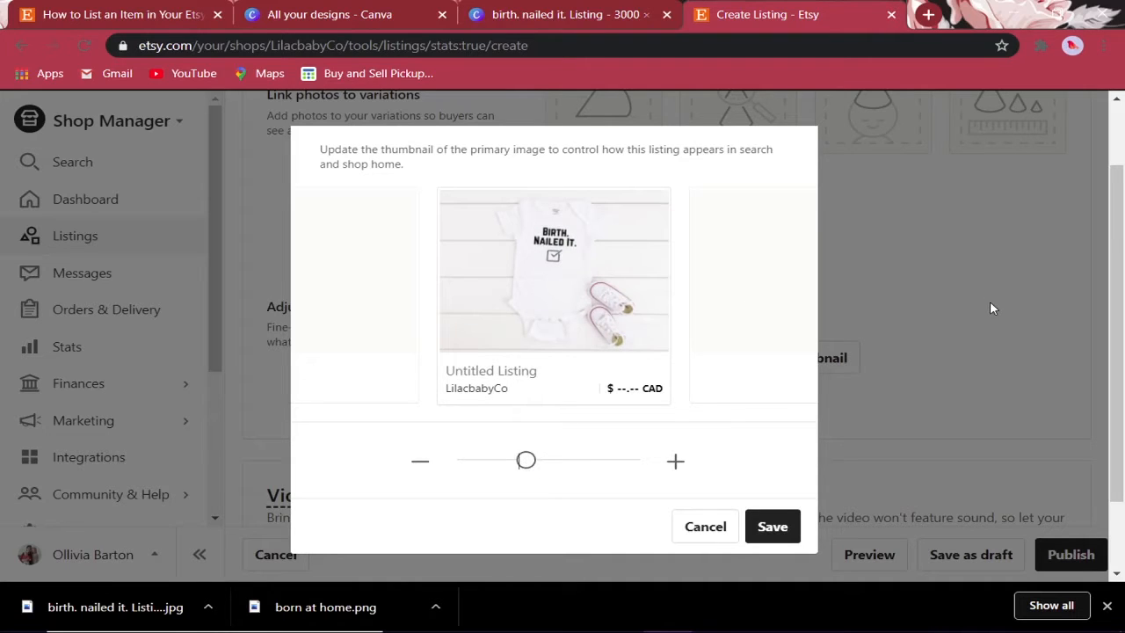
pyautogui.click(756, 527)
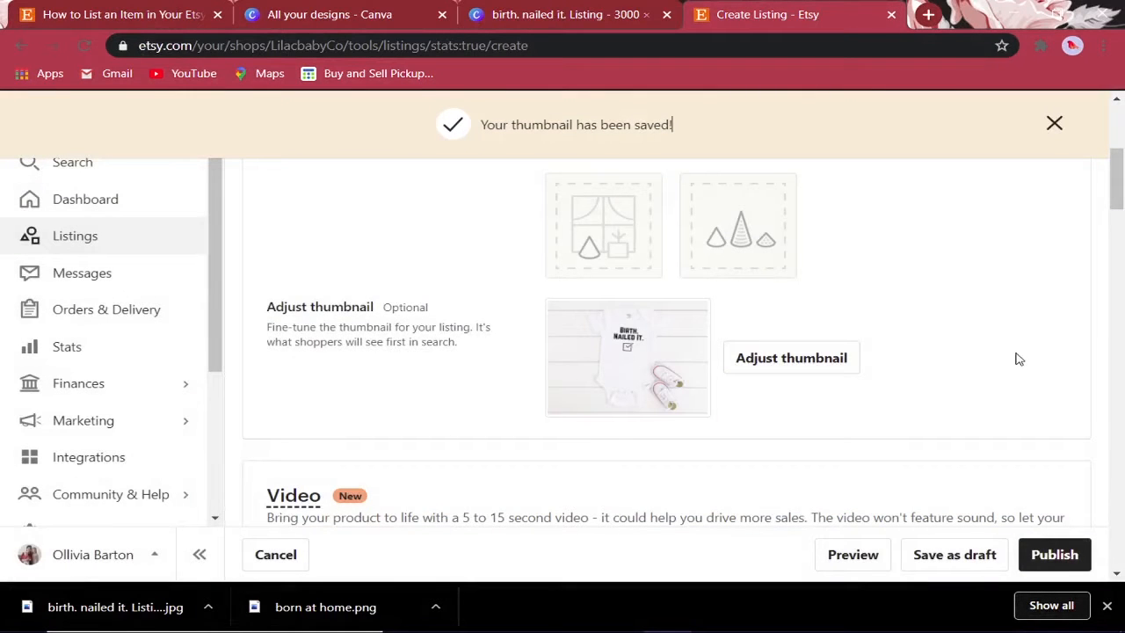
# - Enter 'Funny Baby' in the listing Title field
pyautogui.scroll(-3, 1011, 344)
pyautogui.scroll(-2, 1010, 341)
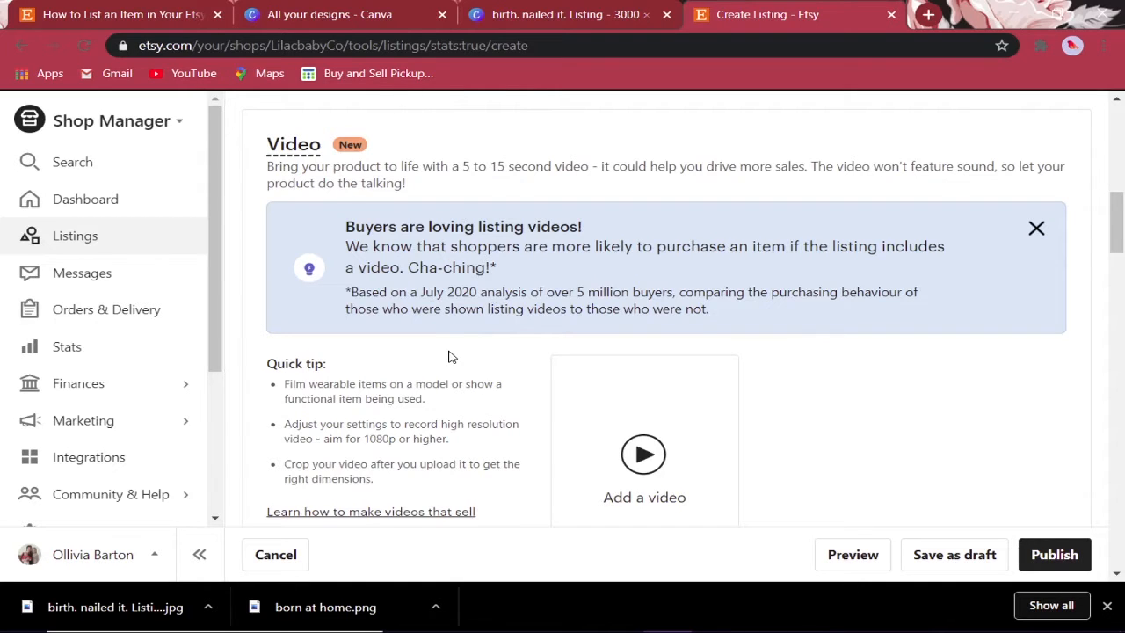
pyautogui.scroll(-2, 449, 355)
pyautogui.scroll(-3, 527, 366)
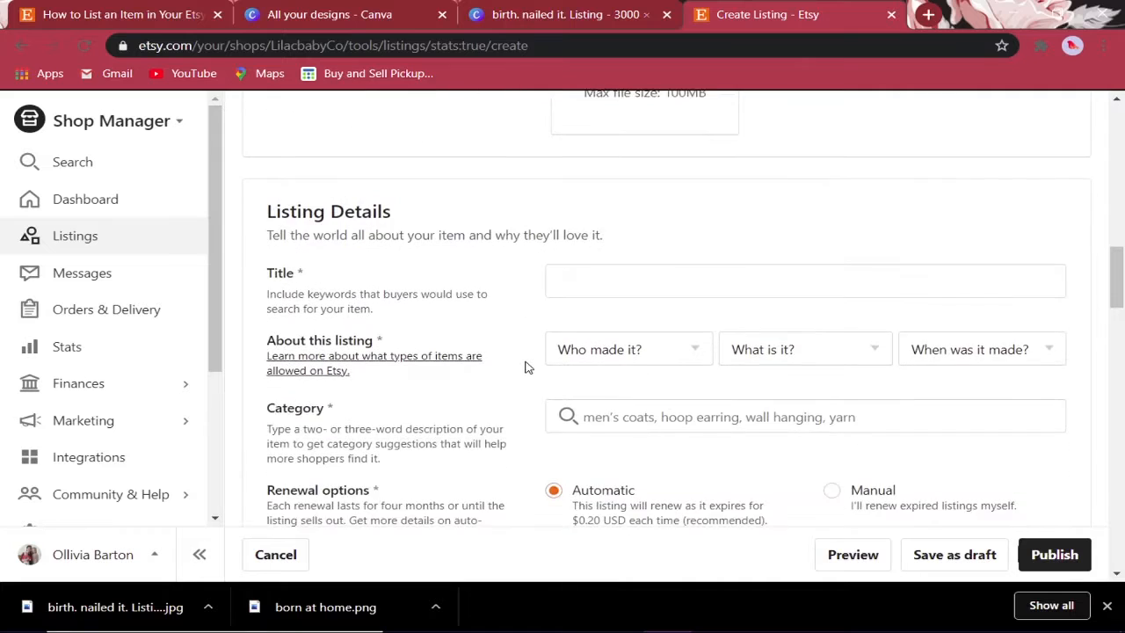
pyautogui.scroll(-1, 526, 366)
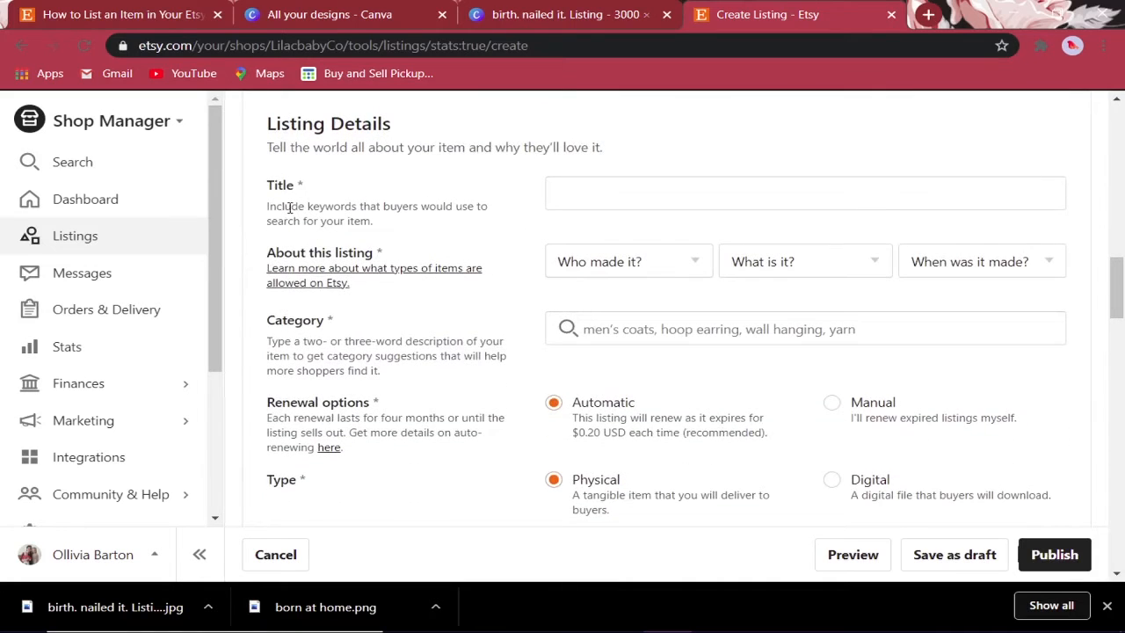
pyautogui.click(563, 203)
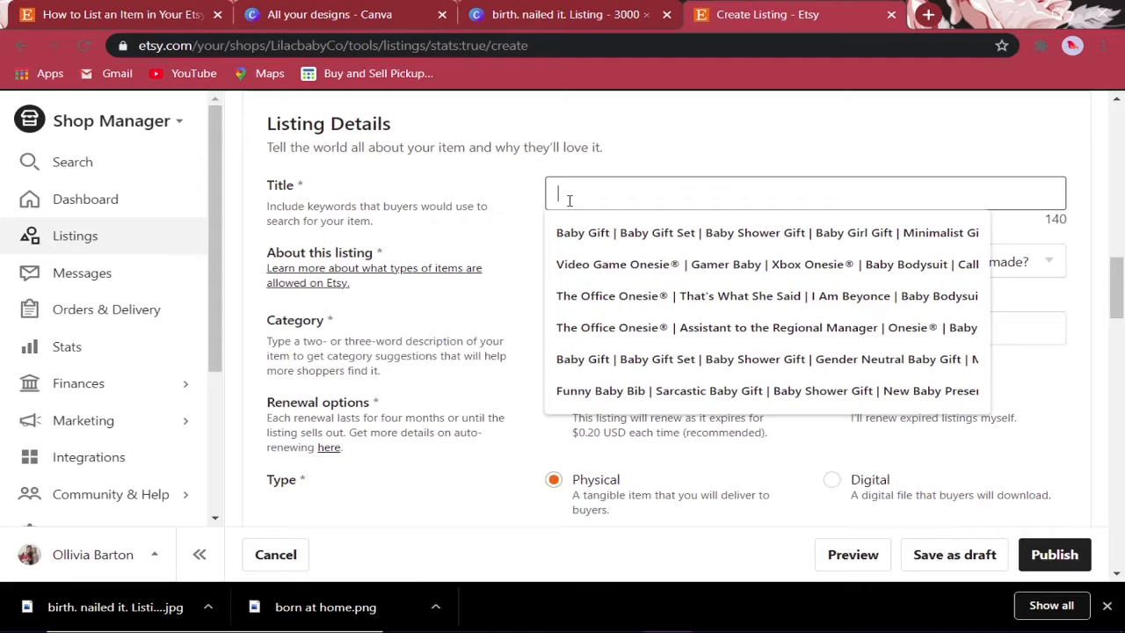
pyautogui.write('unny Babty')
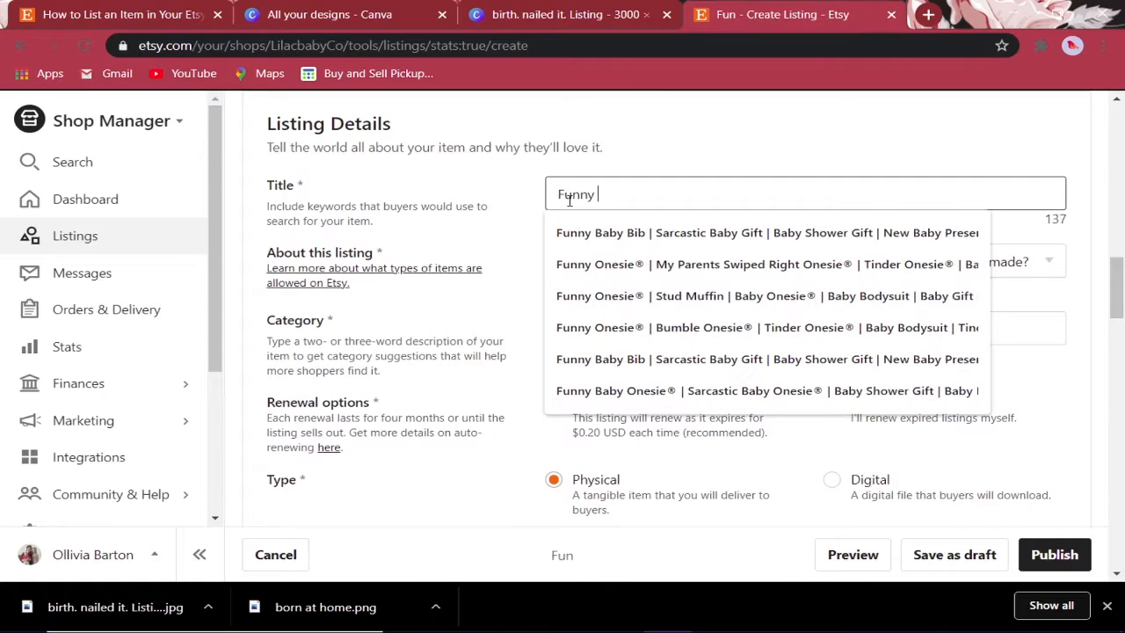
pyautogui.press('BackSpace')
pyautogui.press('BackSpace')
pyautogui.write('y')
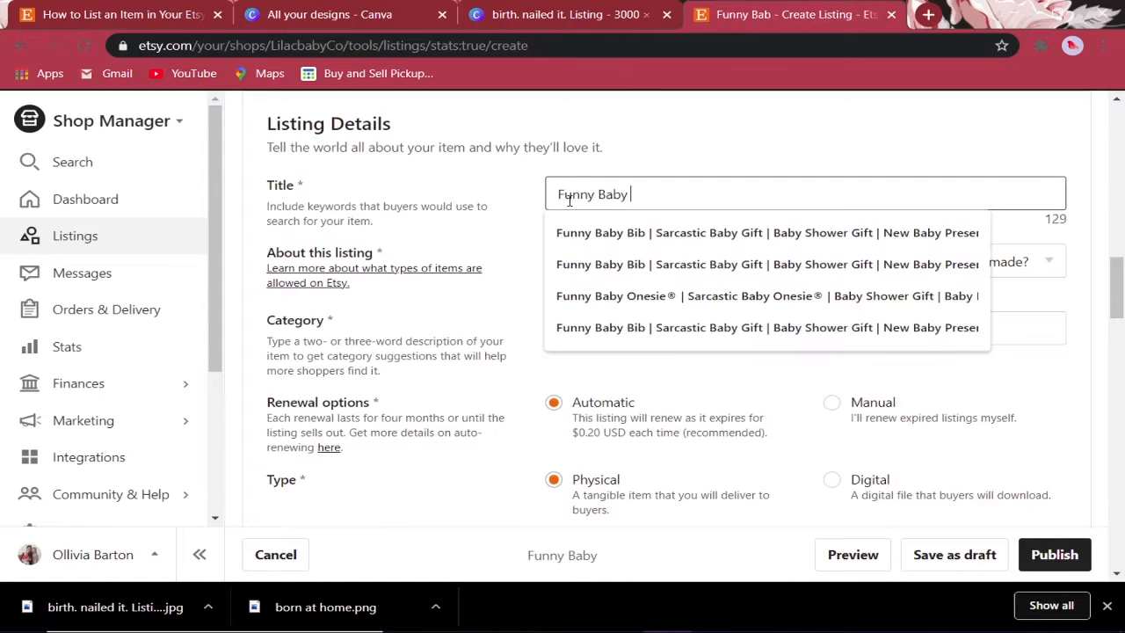
# - Apply the suggested title beginning 'Funny Baby Onesie® | Sarcastic Baby Onesie®'
pyautogui.click(823, 295)
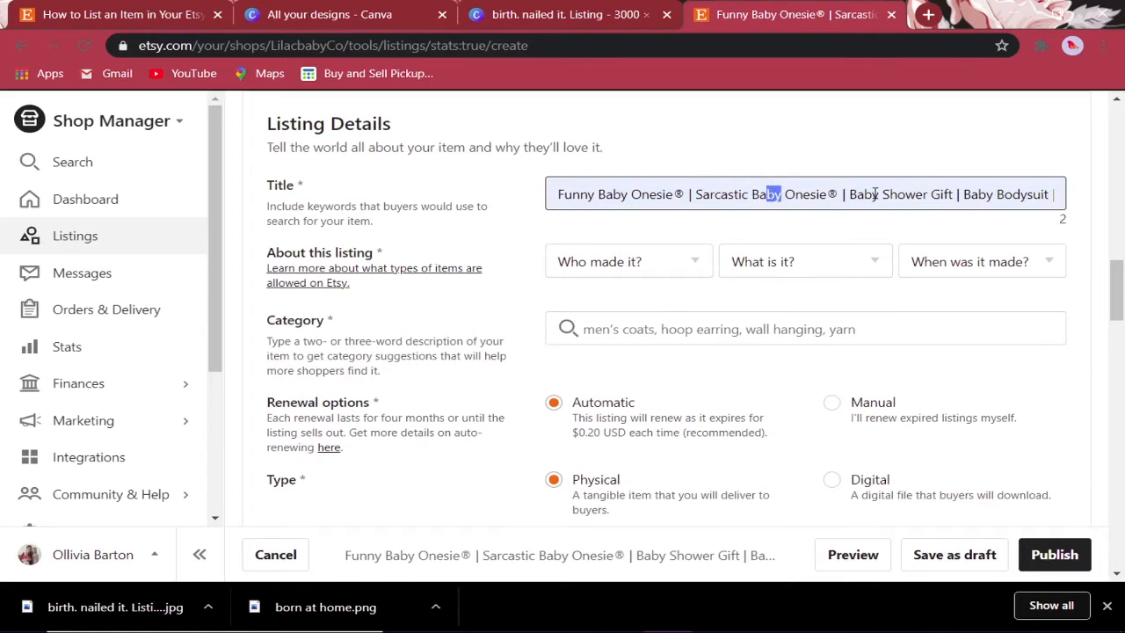
pyautogui.moveTo(927, 194); pyautogui.dragTo(1096, 201)
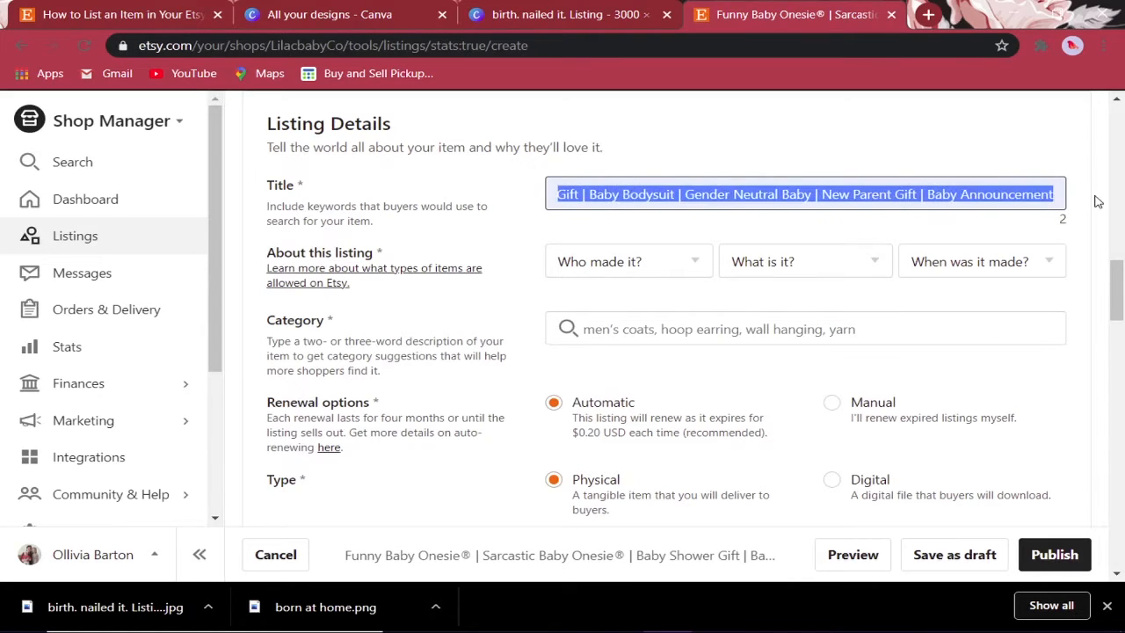
pyautogui.click(977, 194)
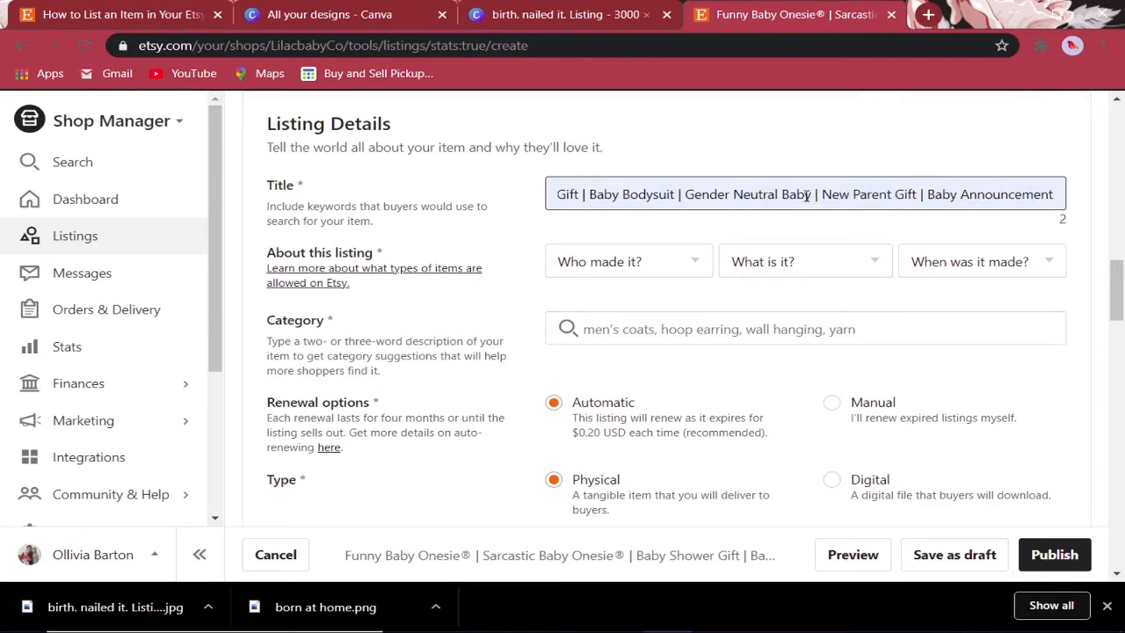
pyautogui.moveTo(784, 194); pyautogui.dragTo(472, 196)
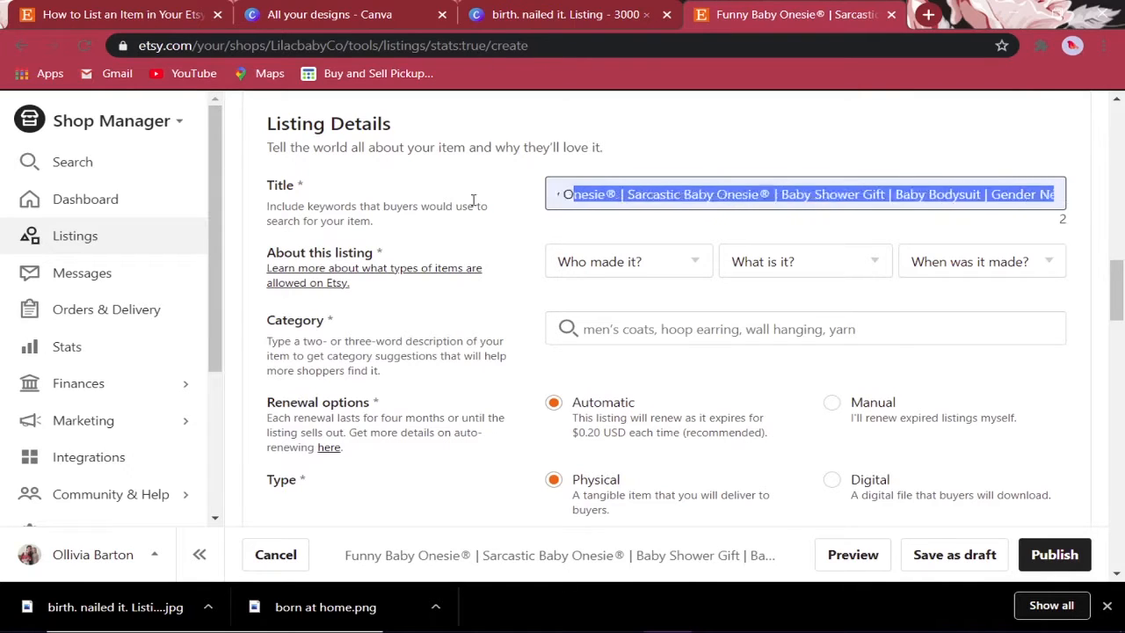
pyautogui.click(723, 192)
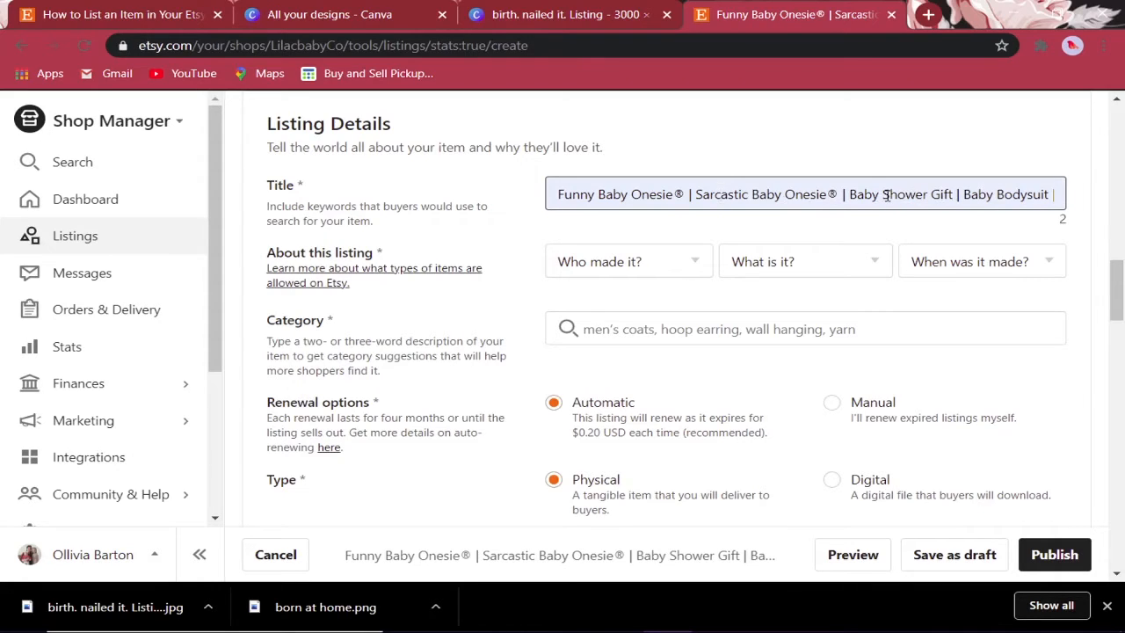
# - Record that the seller made the item, it's a finished product, and it's made to order
pyautogui.click(642, 257)
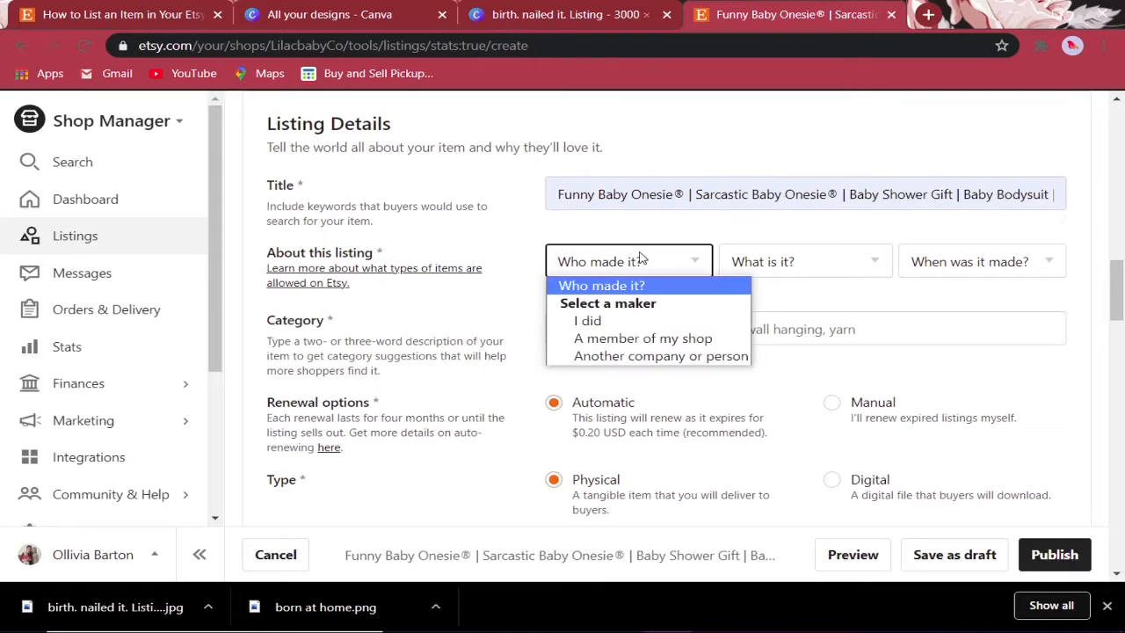
pyautogui.click(624, 325)
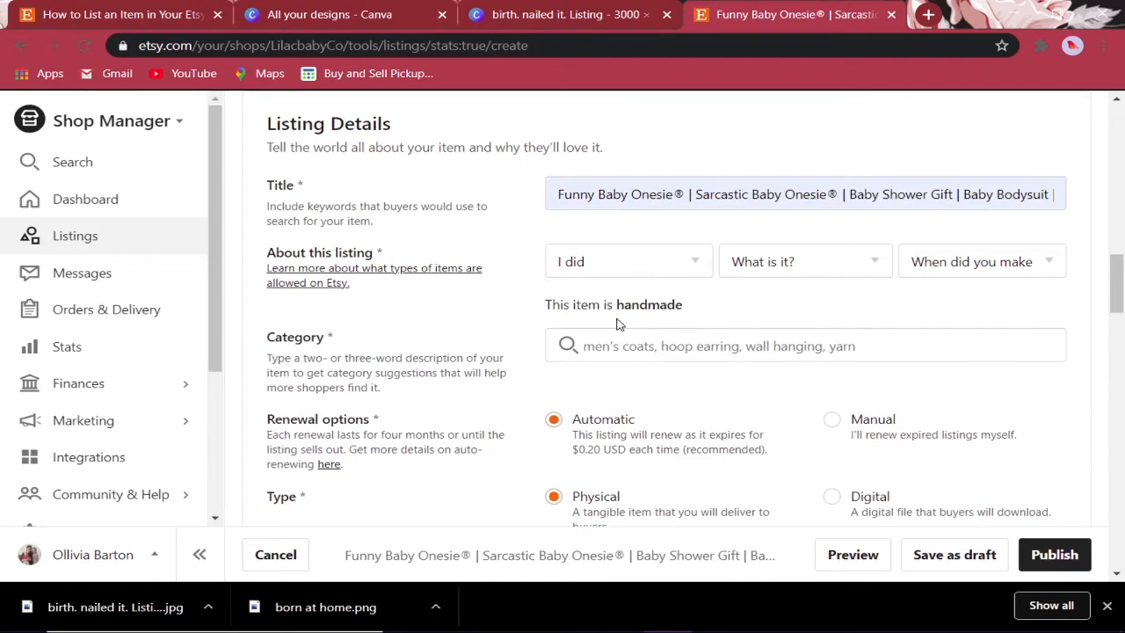
pyautogui.click(803, 266)
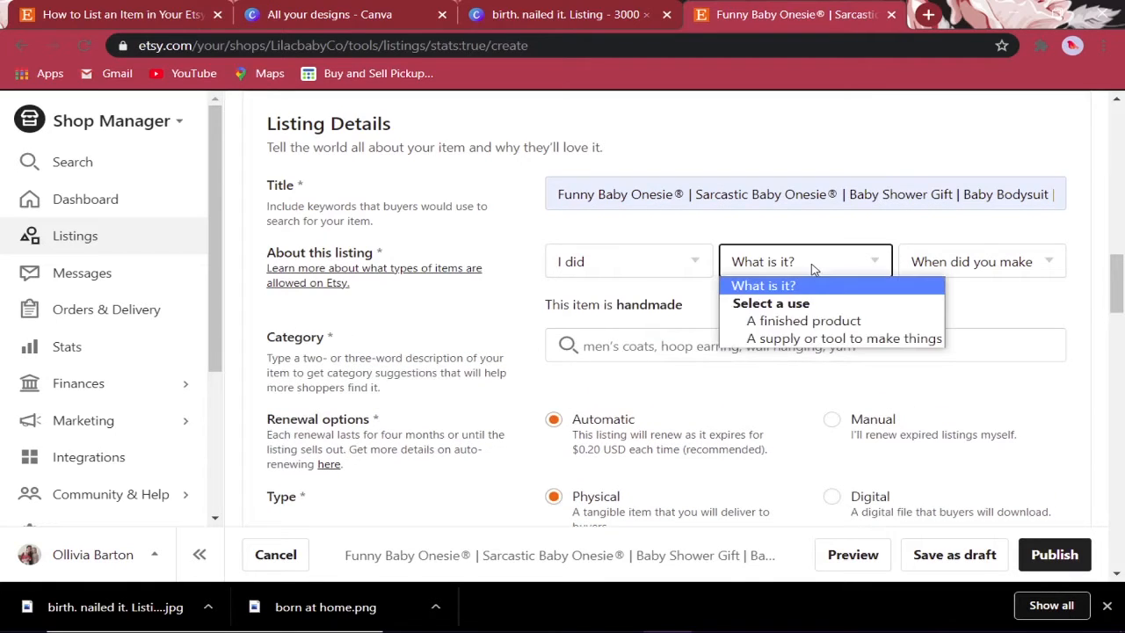
pyautogui.click(816, 325)
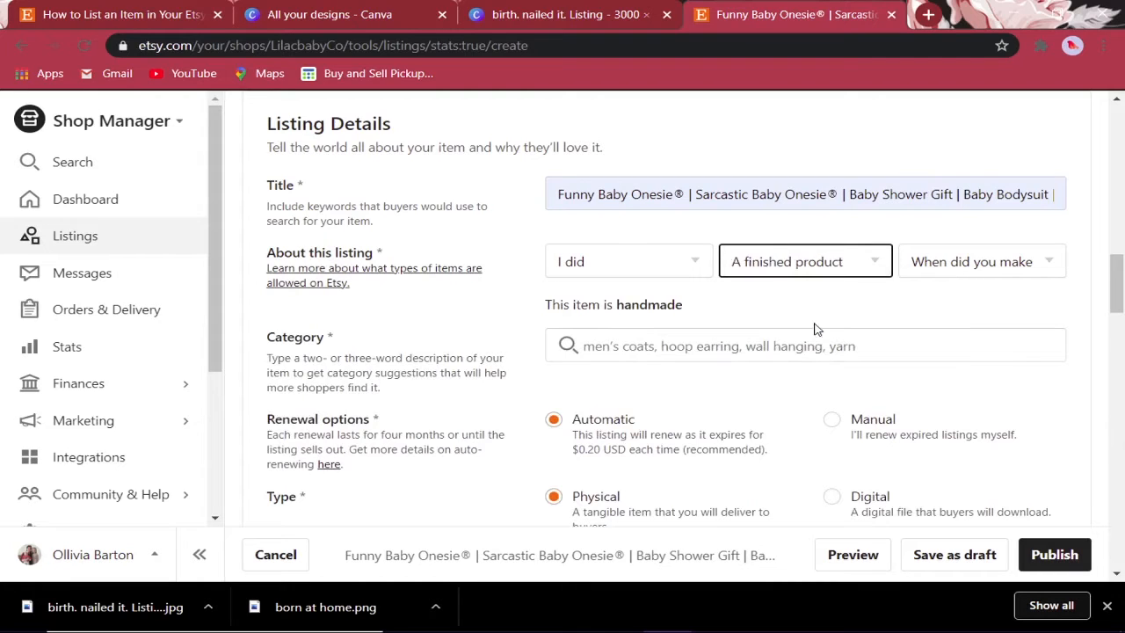
pyautogui.click(963, 266)
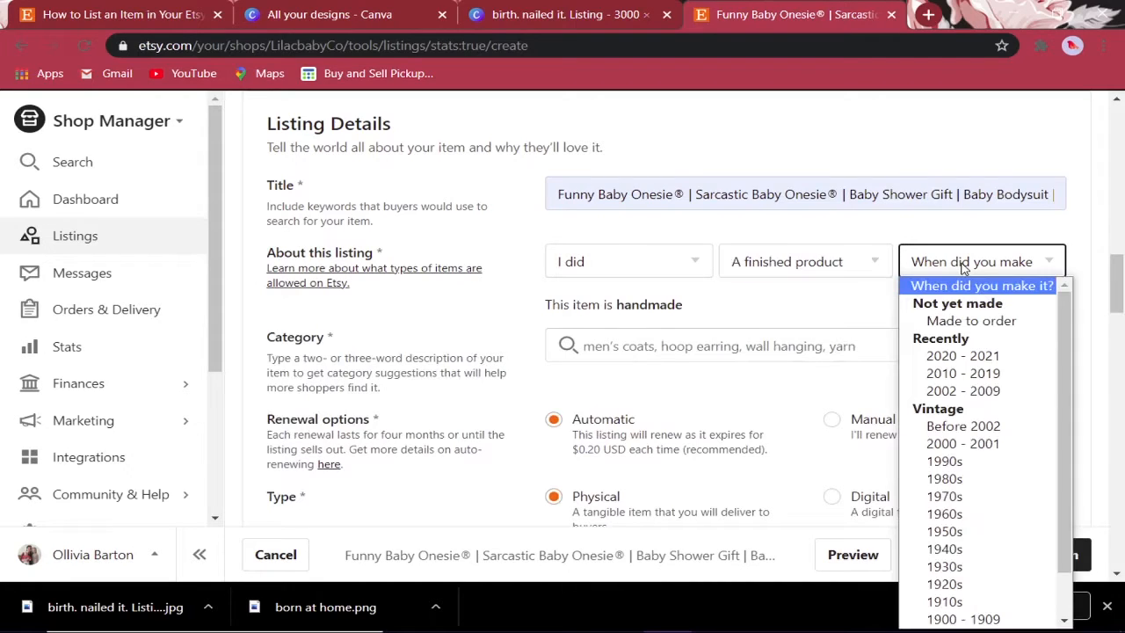
pyautogui.click(1028, 327)
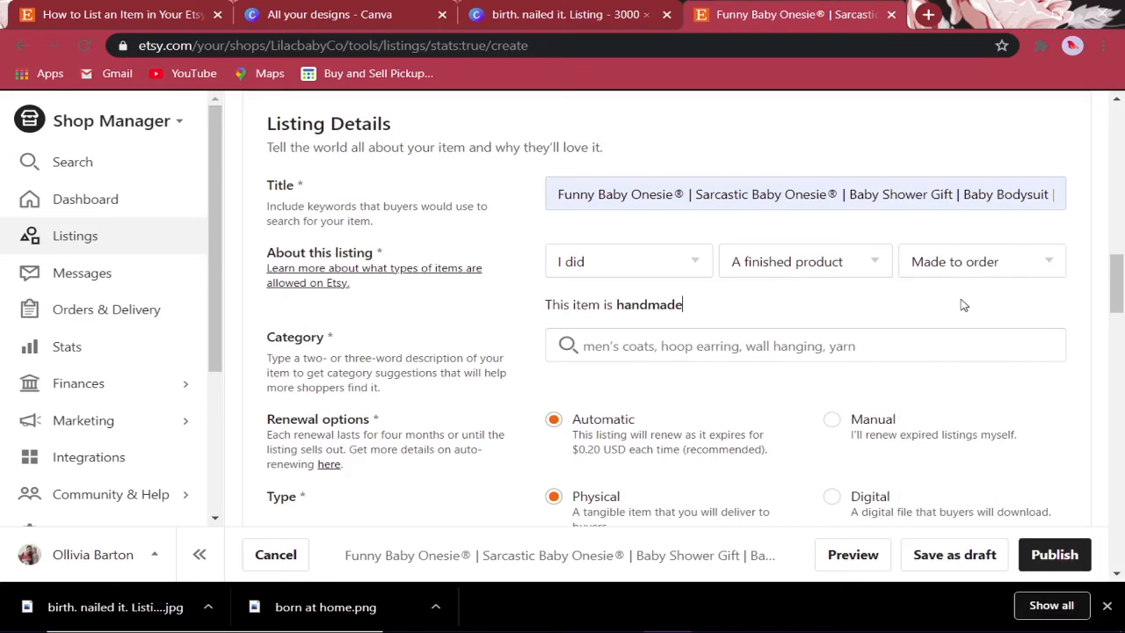
# - Search categories for 'baby' and choose Bodysuits under Unisex Baby Clothing
pyautogui.scroll(-2, 962, 301)
pyautogui.click(600, 173)
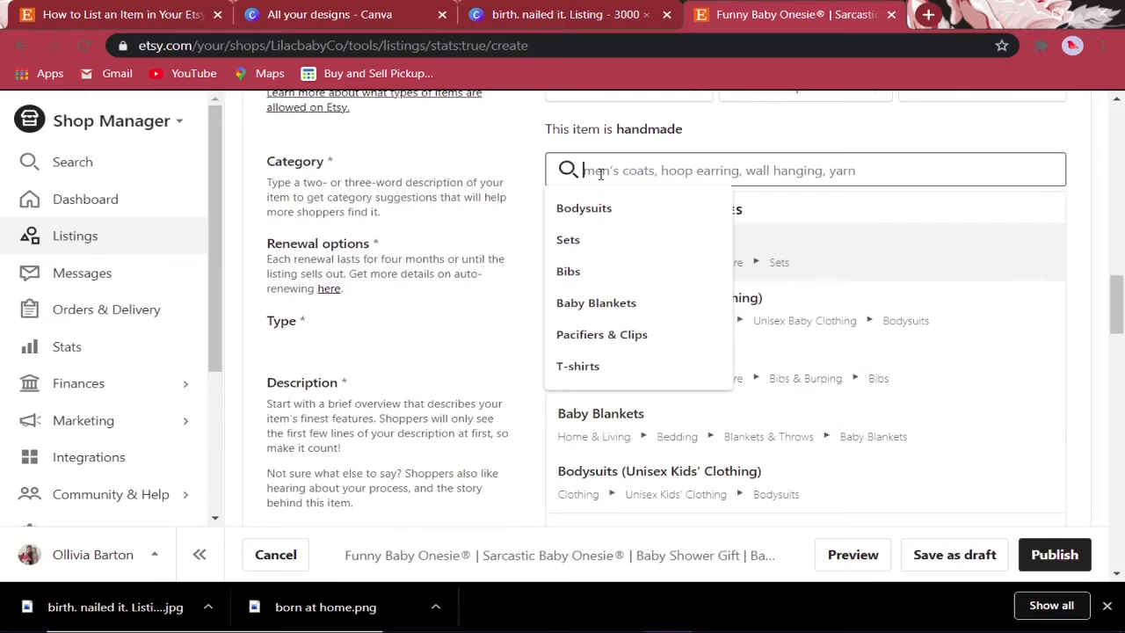
pyautogui.click(614, 206)
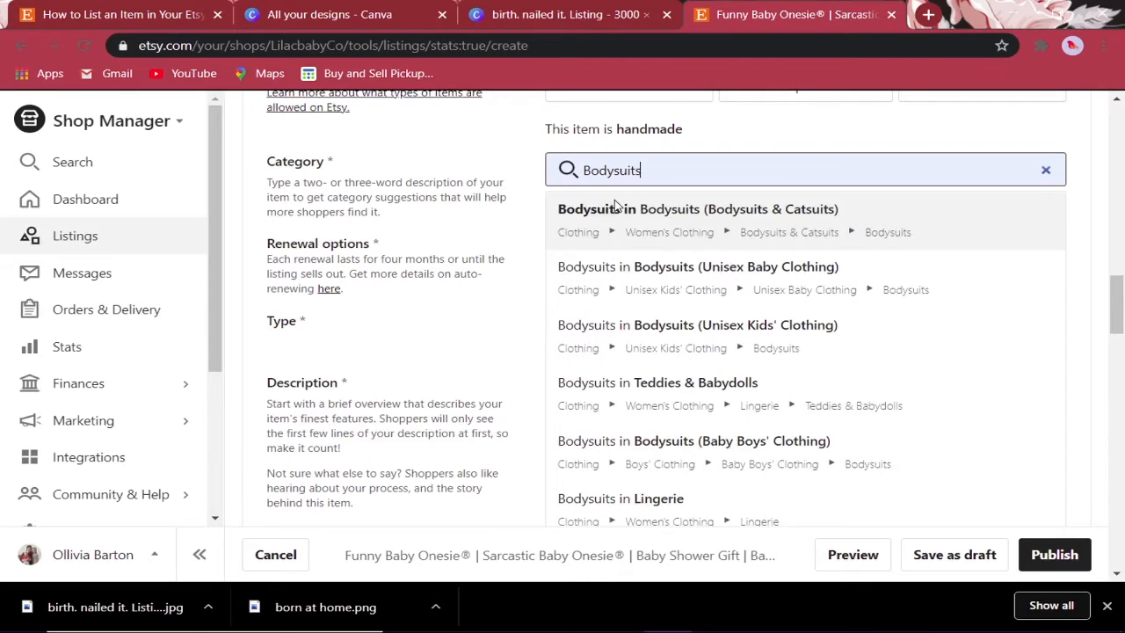
pyautogui.moveTo(662, 176); pyautogui.dragTo(450, 176)
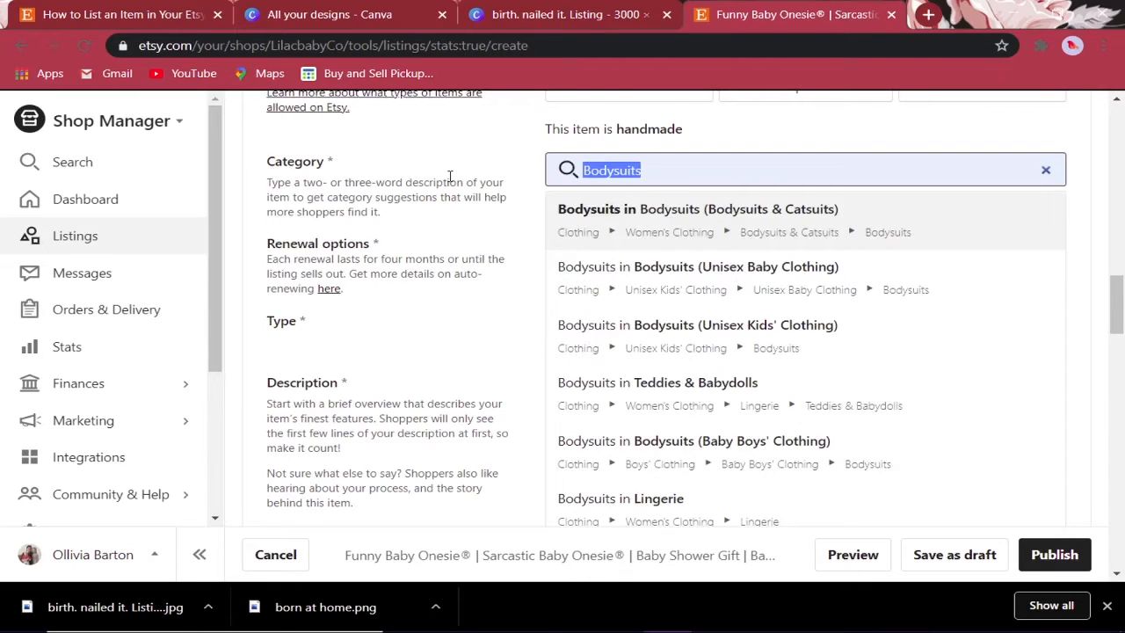
pyautogui.write('baby')
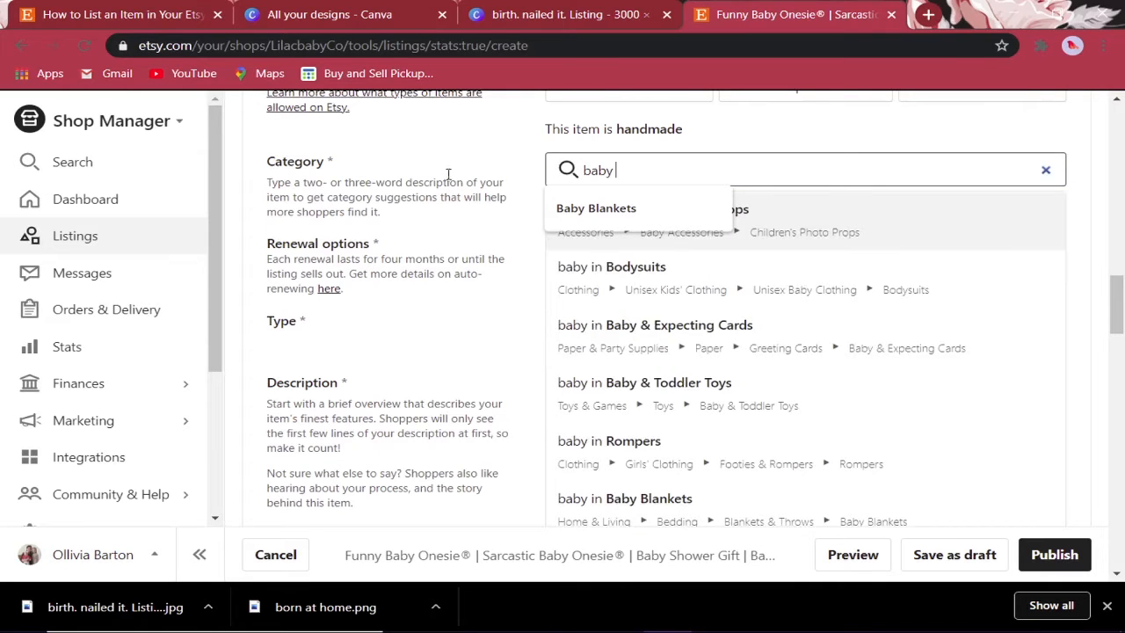
pyautogui.click(741, 281)
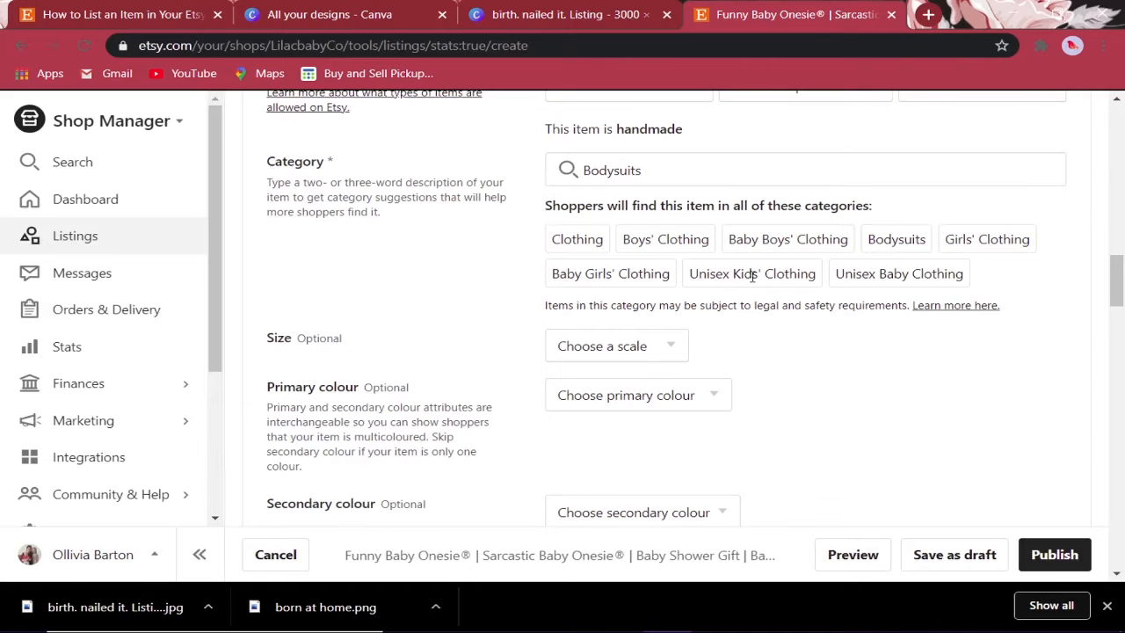
# - Set the size scale to US kids' numeric with size 'I offer more than one'
pyautogui.scroll(-2, 751, 276)
pyautogui.click(639, 176)
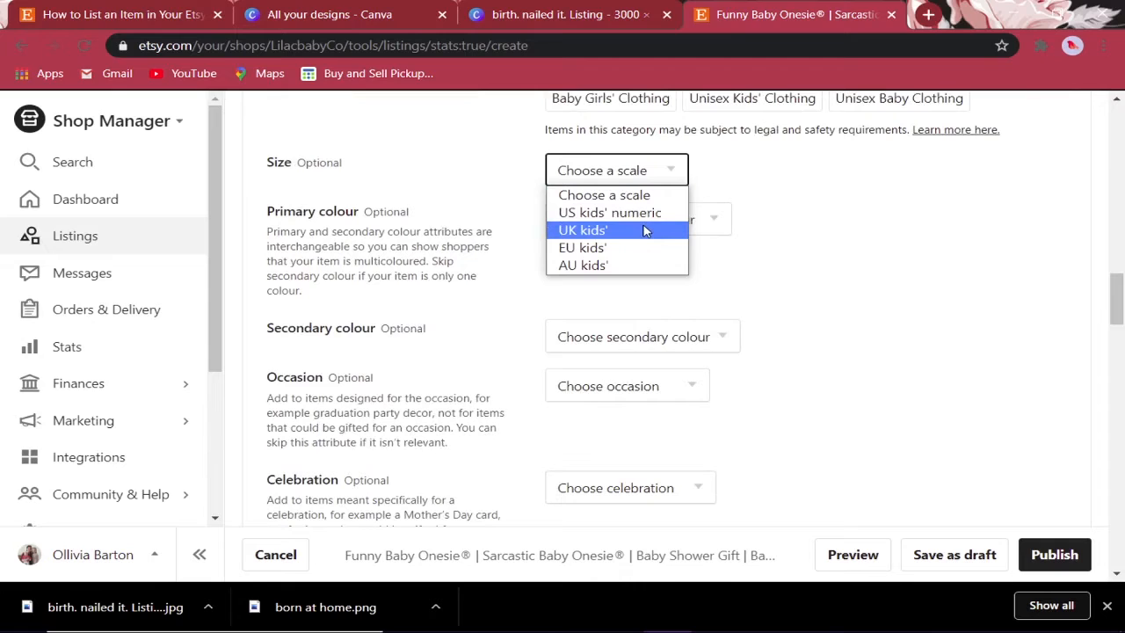
pyautogui.click(615, 213)
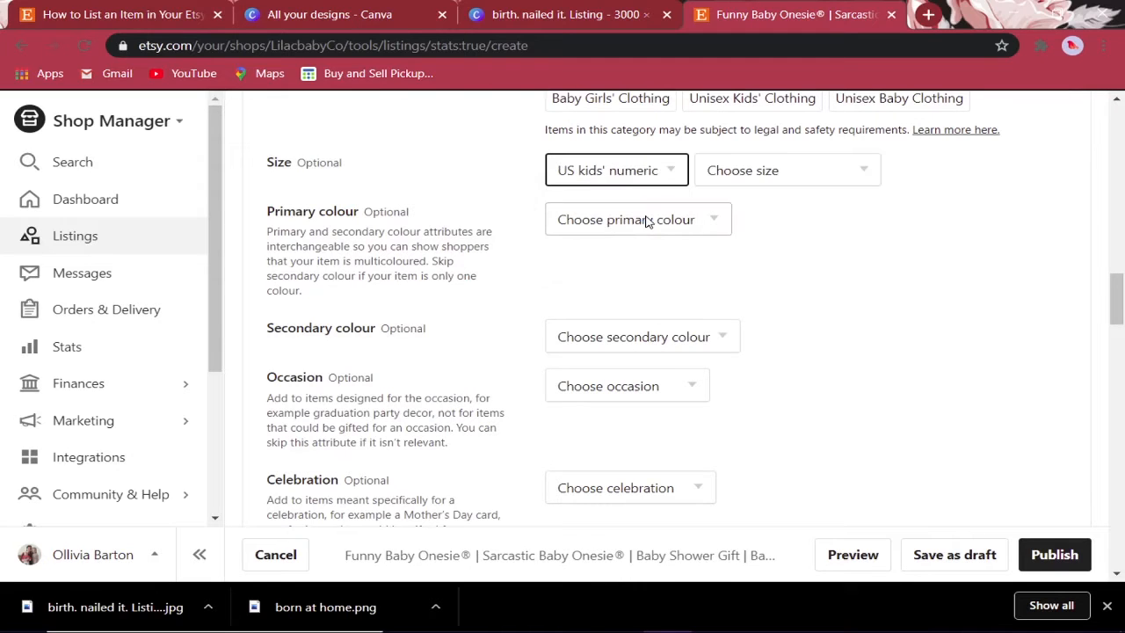
pyautogui.click(814, 181)
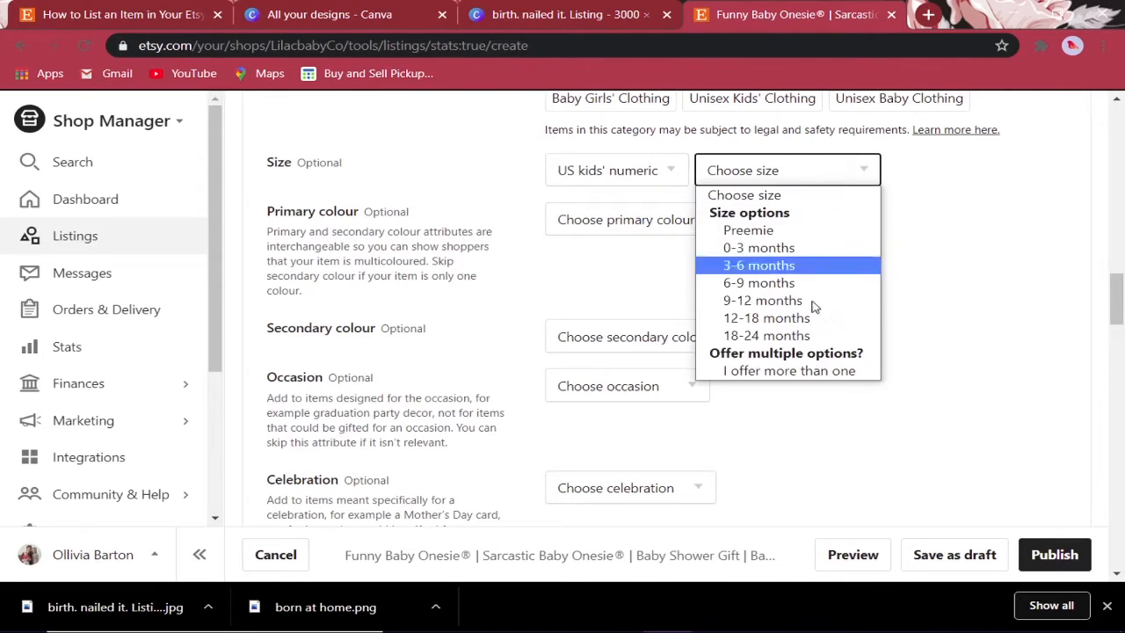
pyautogui.click(801, 371)
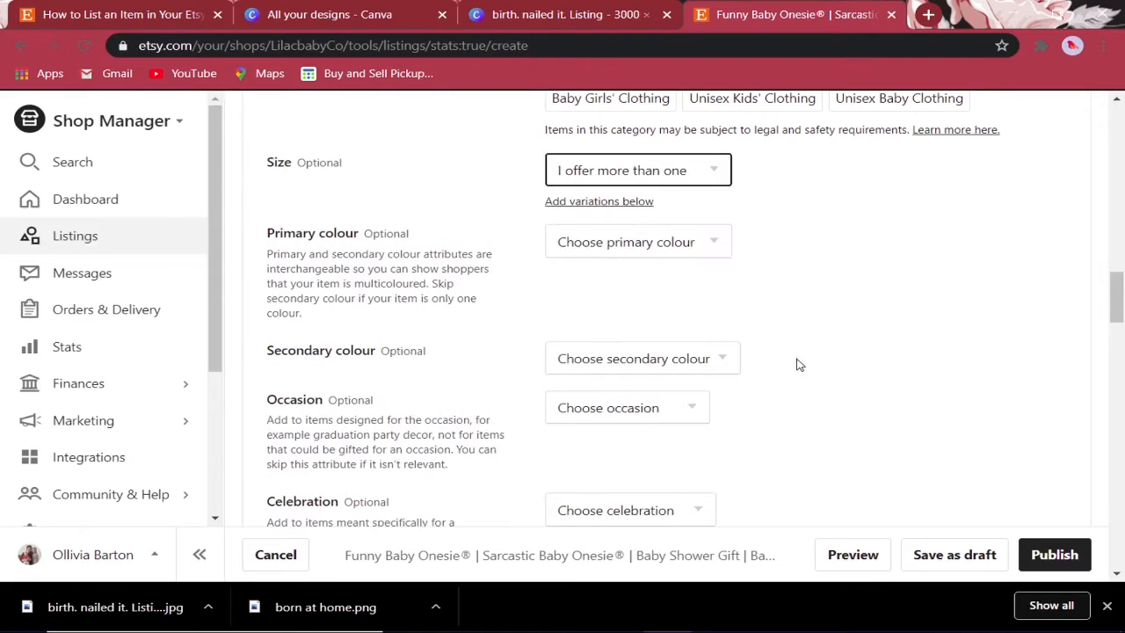
# - Set the primary colour to White and the secondary colour to Black
pyautogui.click(683, 254)
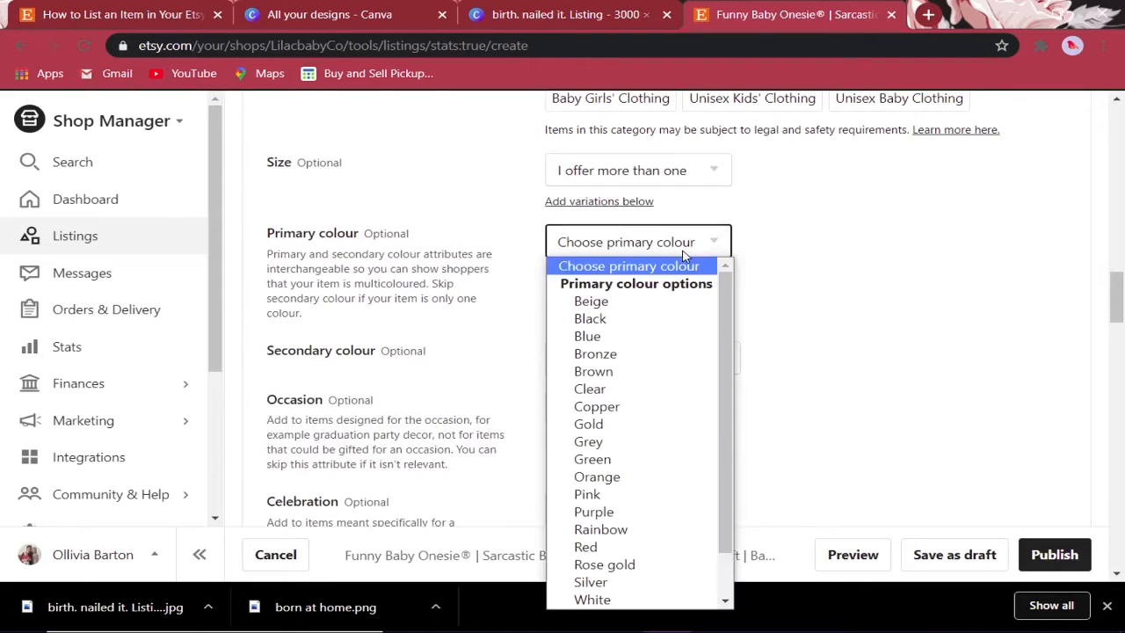
pyautogui.click(603, 599)
pyautogui.scroll(-2, 854, 303)
pyautogui.click(724, 184)
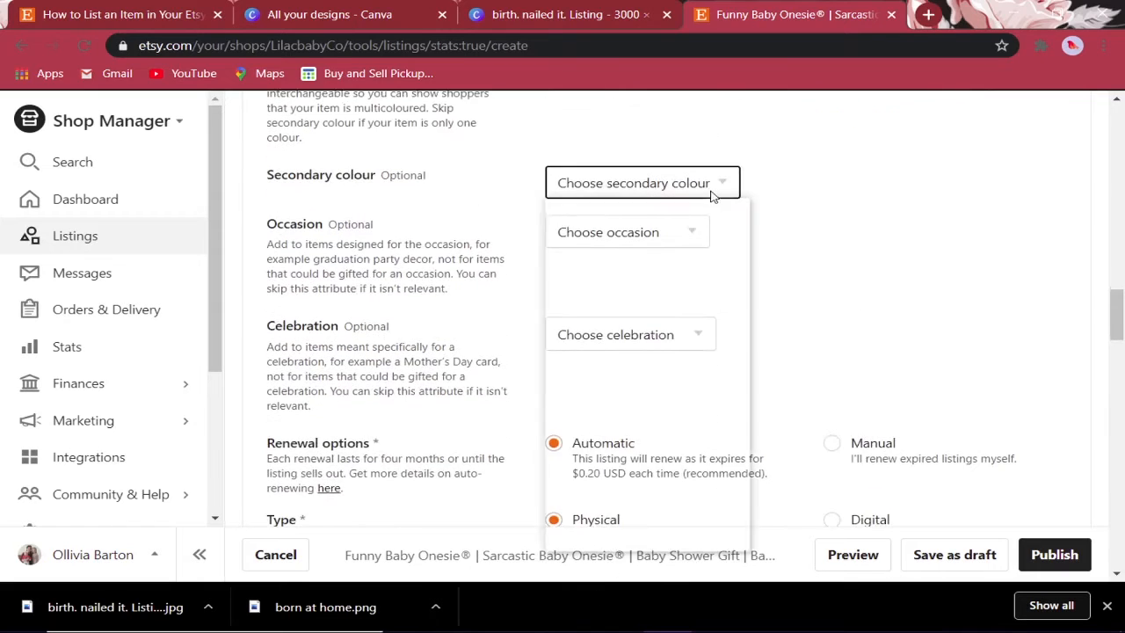
pyautogui.click(633, 261)
pyautogui.scroll(1, 879, 267)
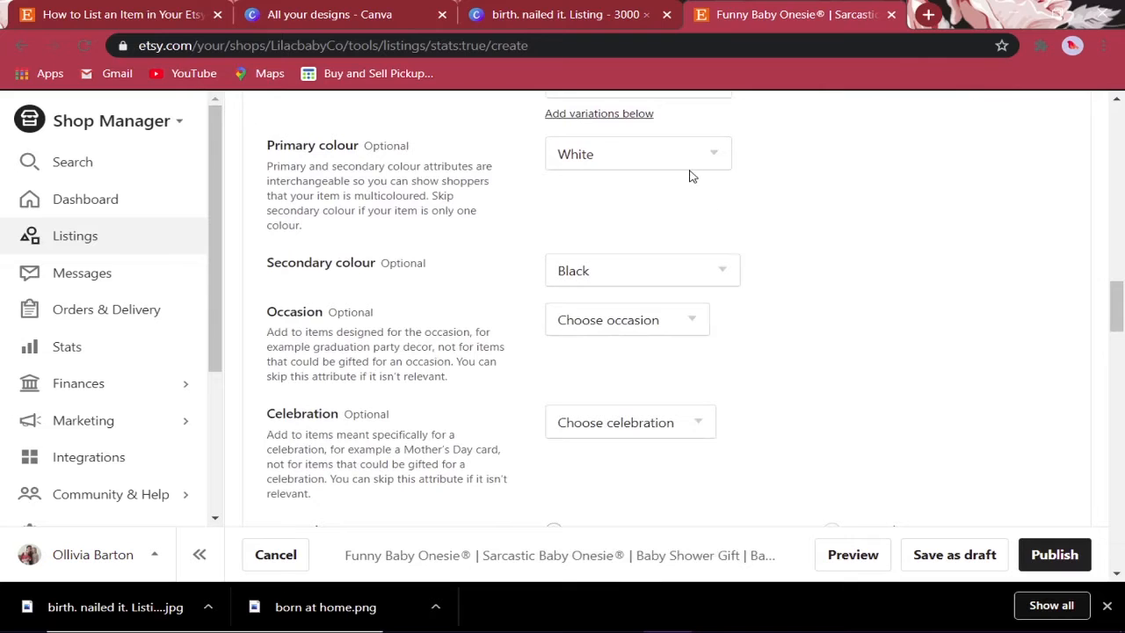
pyautogui.scroll(-2, 690, 175)
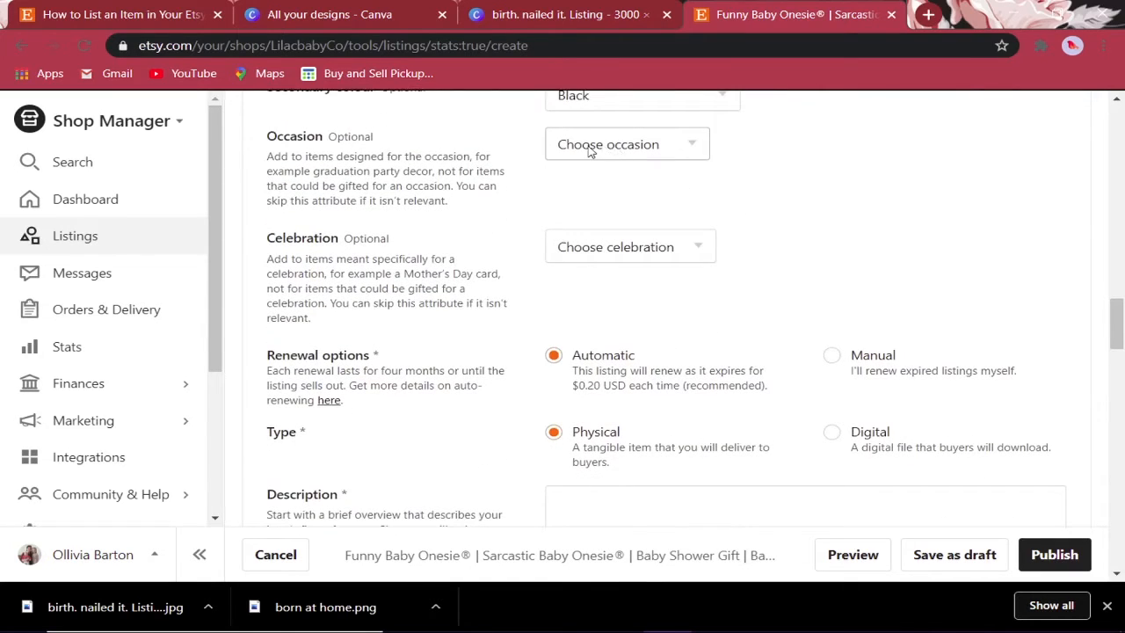
pyautogui.scroll(-1, 783, 221)
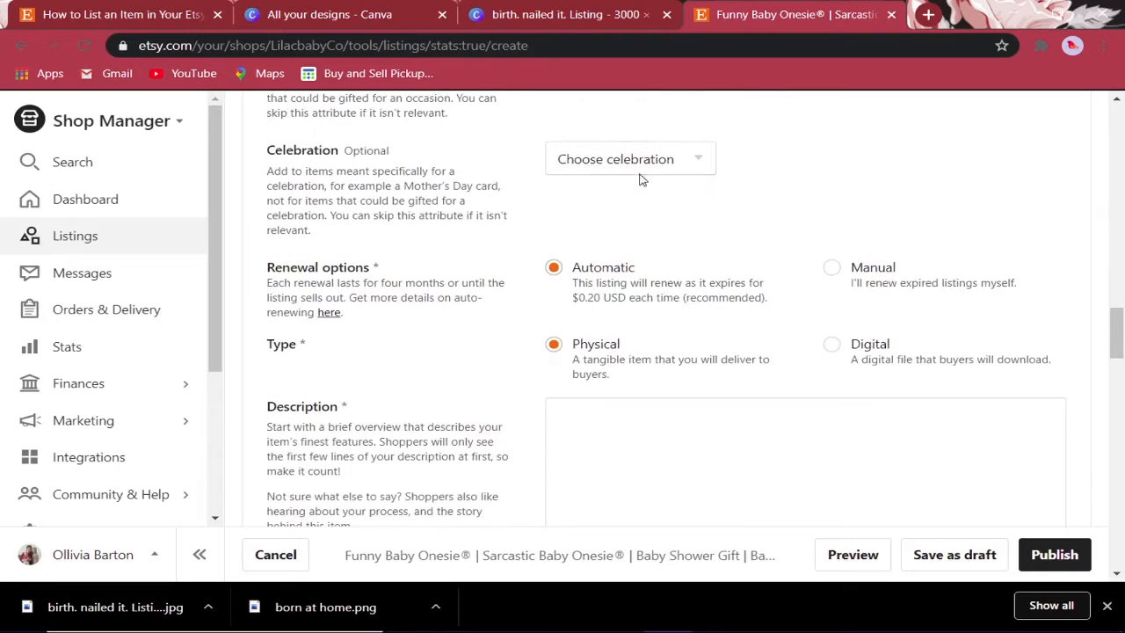
# - Set renewal to Manual and close the 'How to List an Item' tutorial tab
pyautogui.scroll(-1, 638, 178)
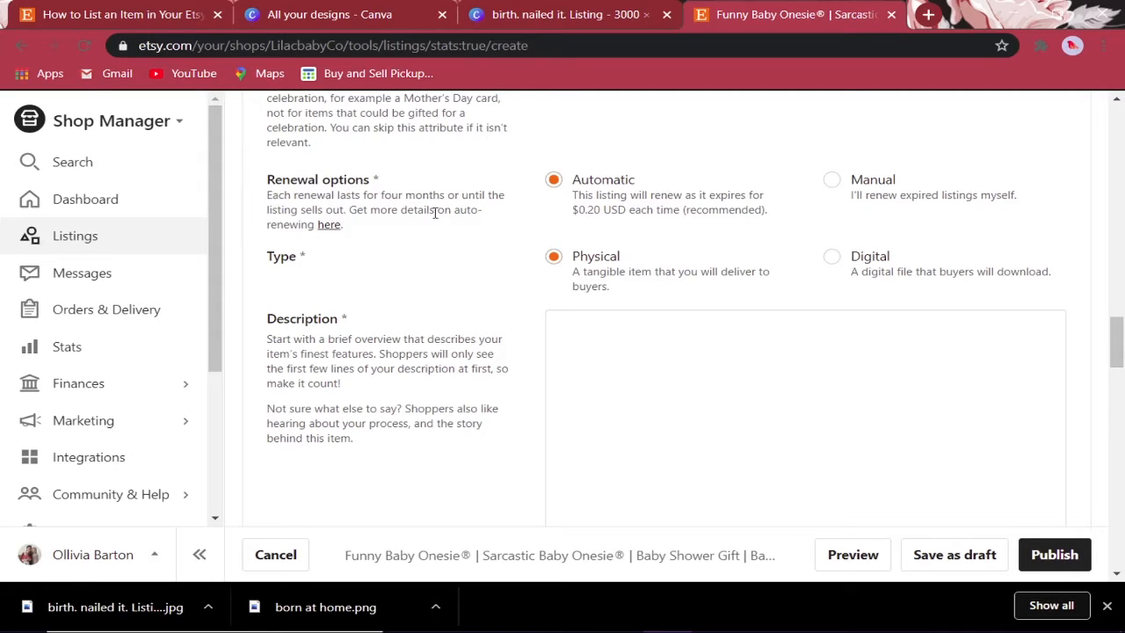
pyautogui.click(835, 182)
pyautogui.scroll(-2, 817, 211)
pyautogui.scroll(1, 633, 194)
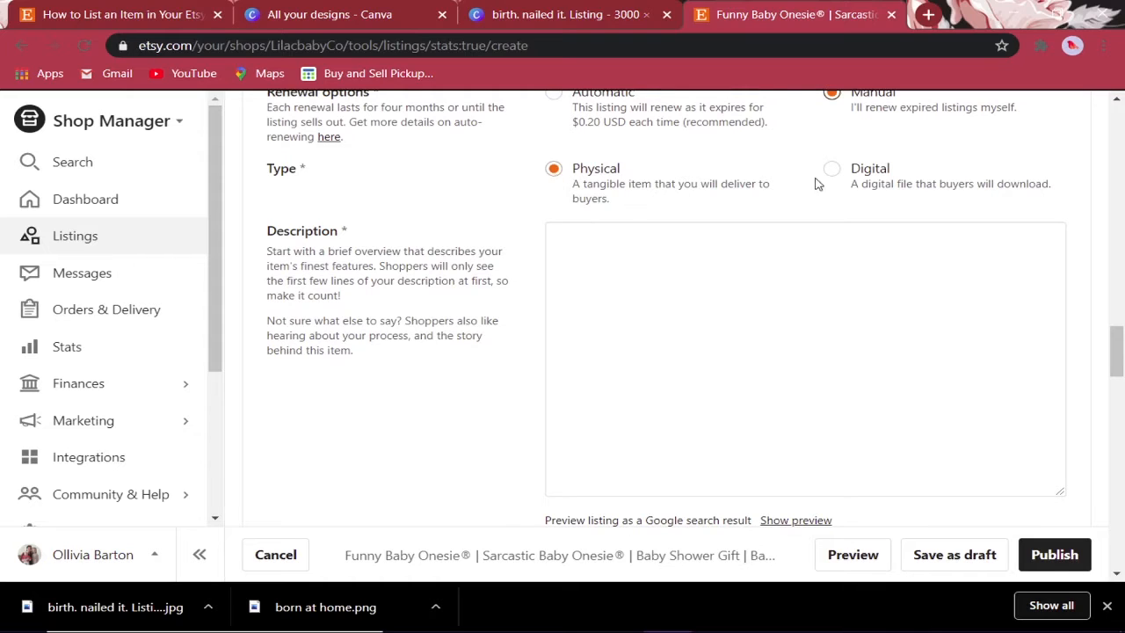
pyautogui.click(217, 15)
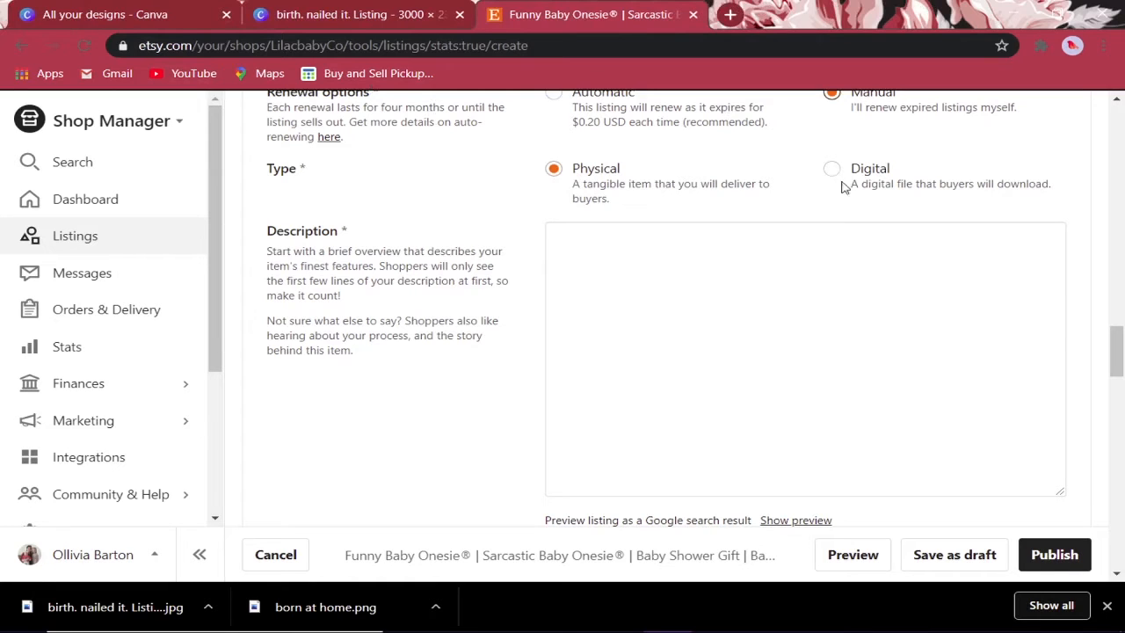
pyautogui.click(597, 257)
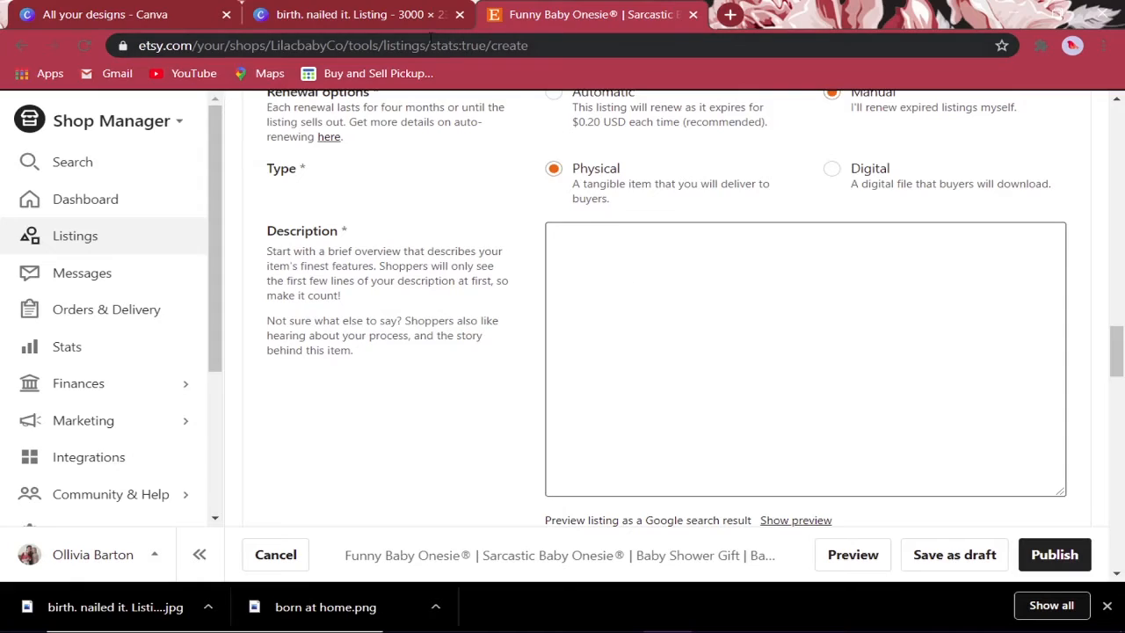
# - In a new tab, open the existing Funny Onesie® Sports Baby listing from Shop Manager Listings
pyautogui.click(730, 15)
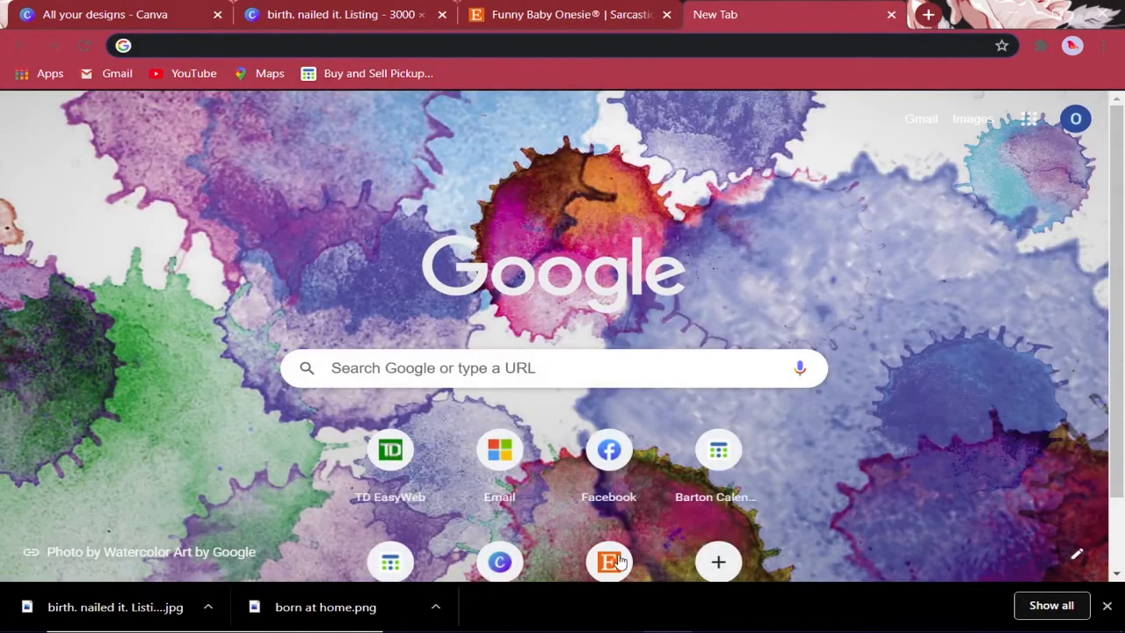
pyautogui.click(611, 560)
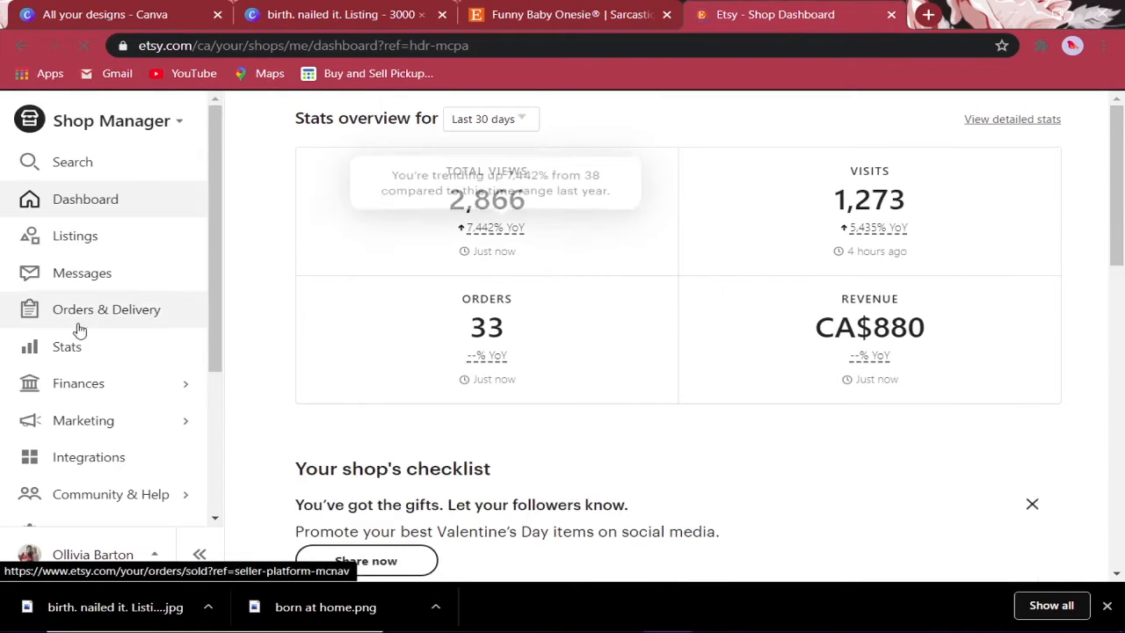
pyautogui.click(78, 246)
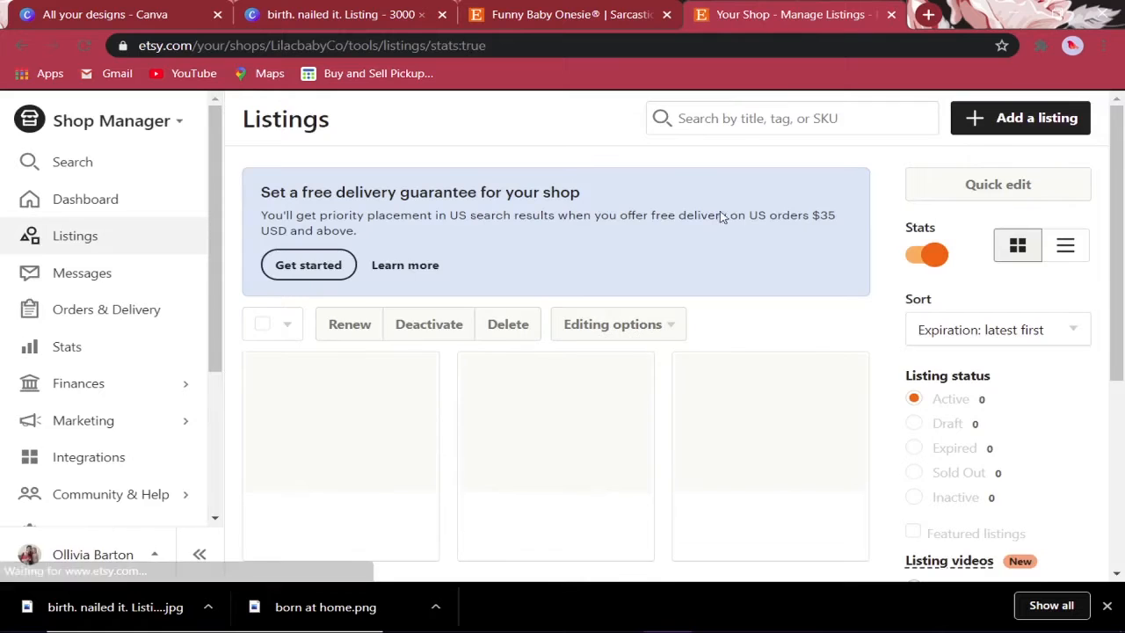
pyautogui.scroll(-3, 414, 362)
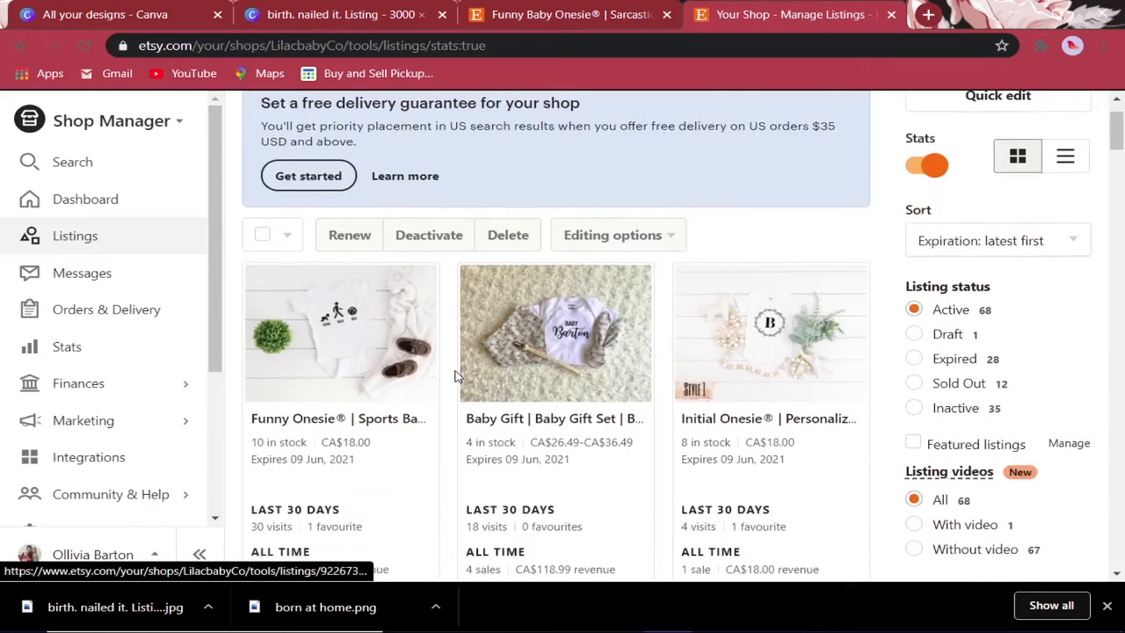
pyautogui.click(349, 341)
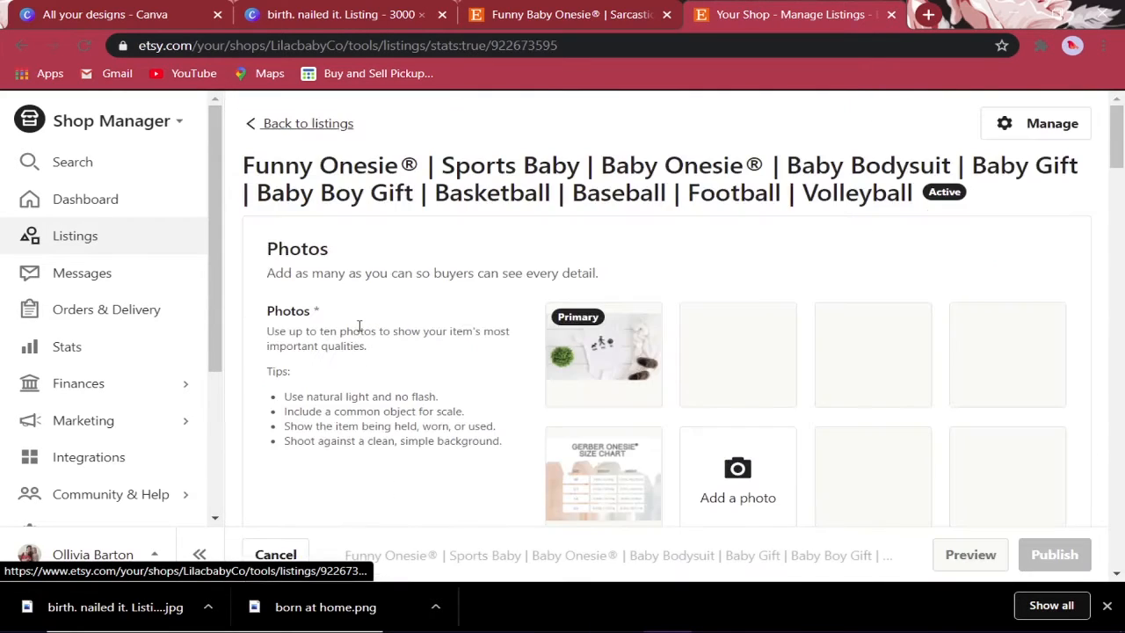
# - Select the old listing's description text starting from Bodysuit
pyautogui.scroll(-5, 796, 293)
pyautogui.scroll(-15, 874, 301)
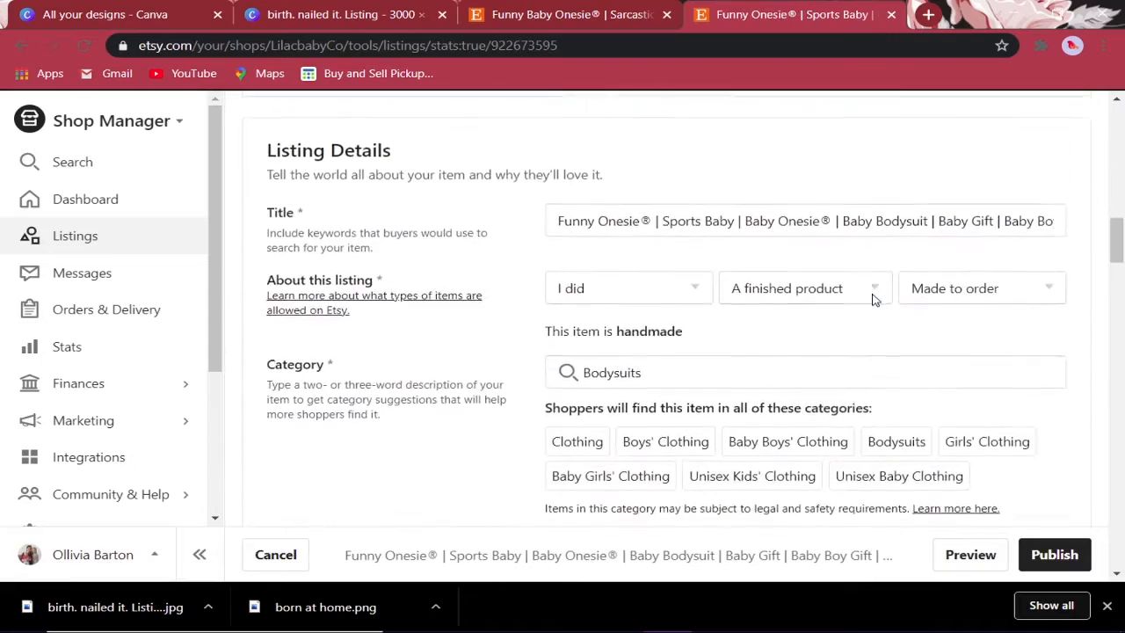
pyautogui.scroll(-6, 874, 301)
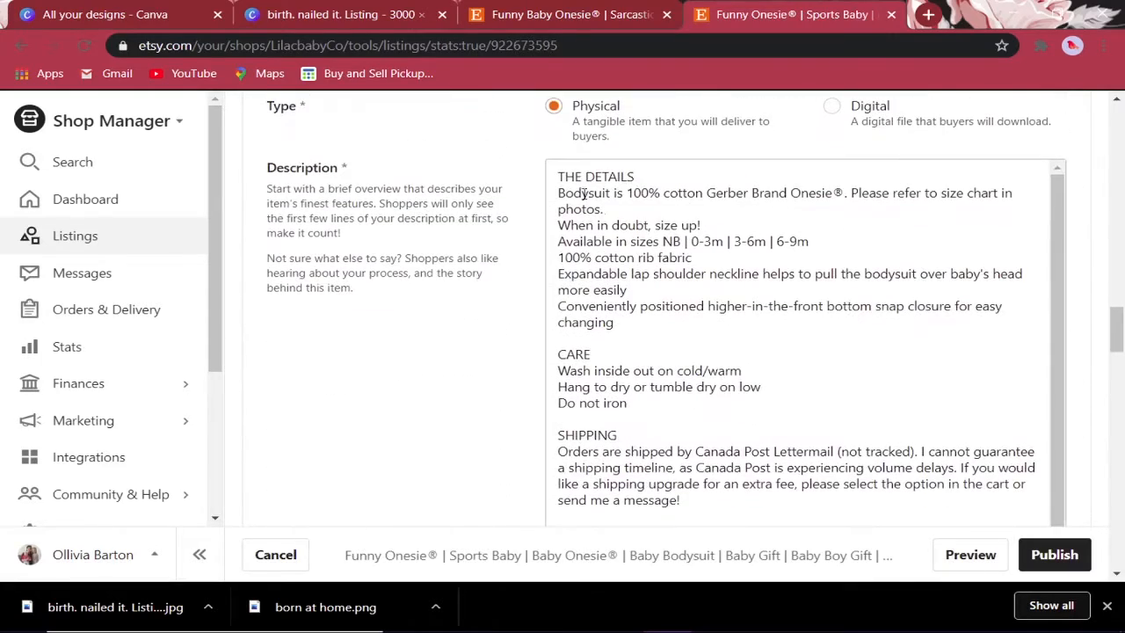
pyautogui.moveTo(551, 170); pyautogui.dragTo(926, 359)
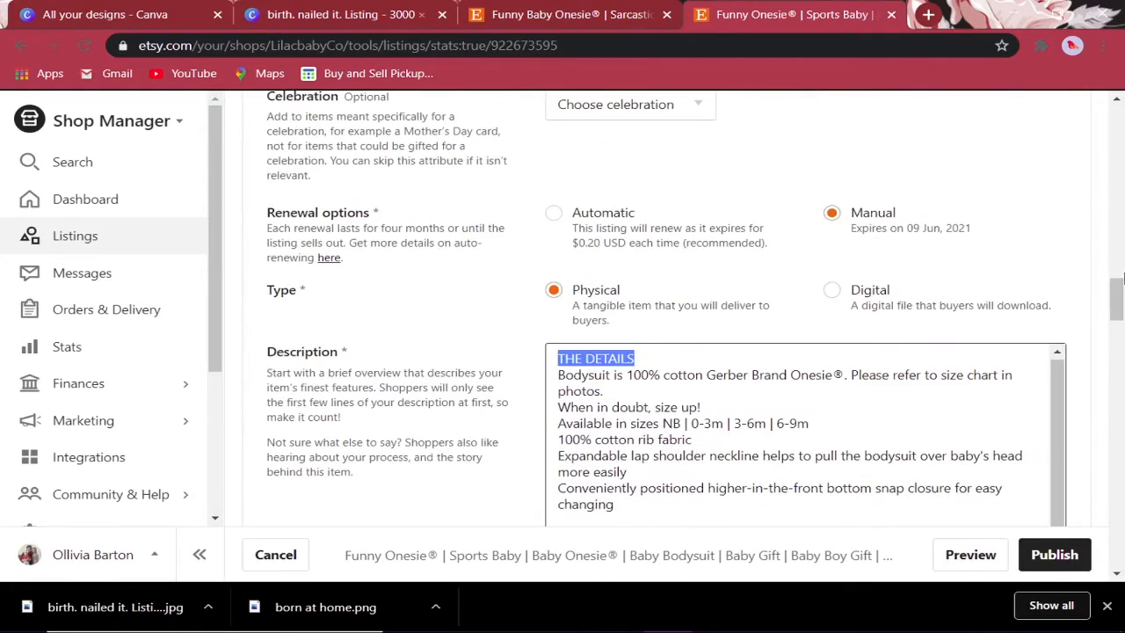
pyautogui.moveTo(1119, 301); pyautogui.dragTo(1121, 323)
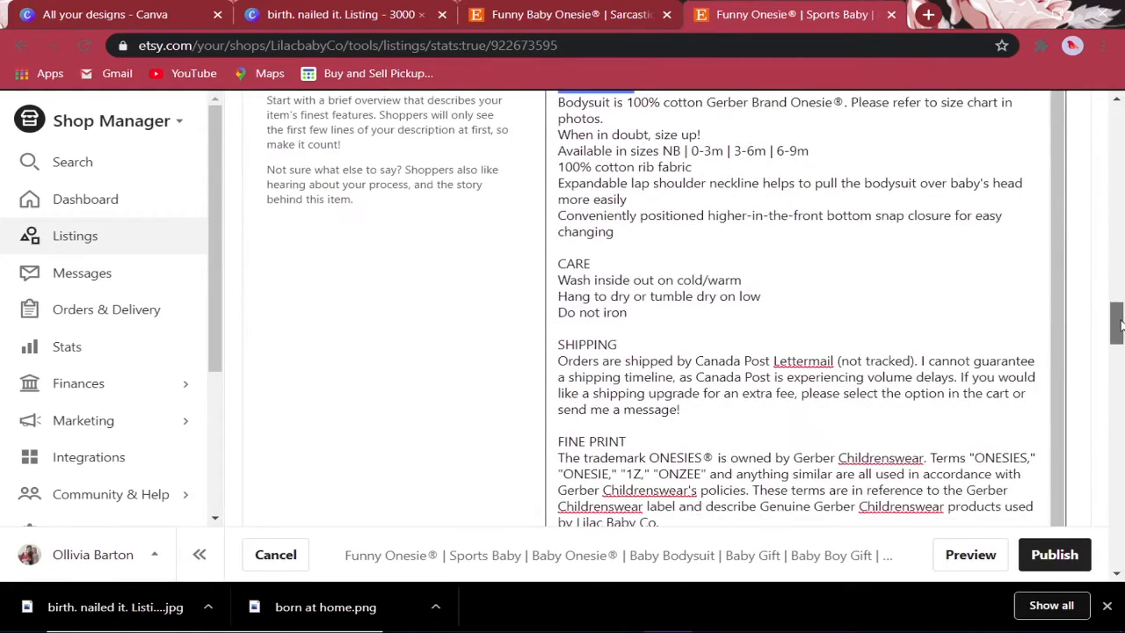
pyautogui.click(557, 99)
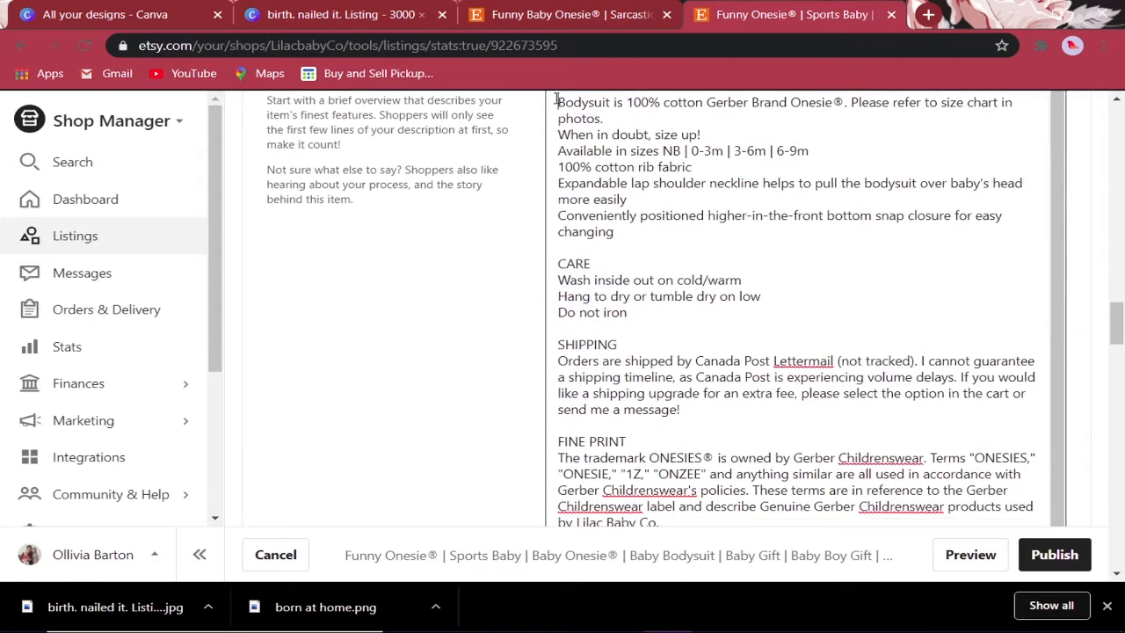
pyautogui.scroll(1, 556, 100)
pyautogui.moveTo(554, 97); pyautogui.dragTo(780, 319)
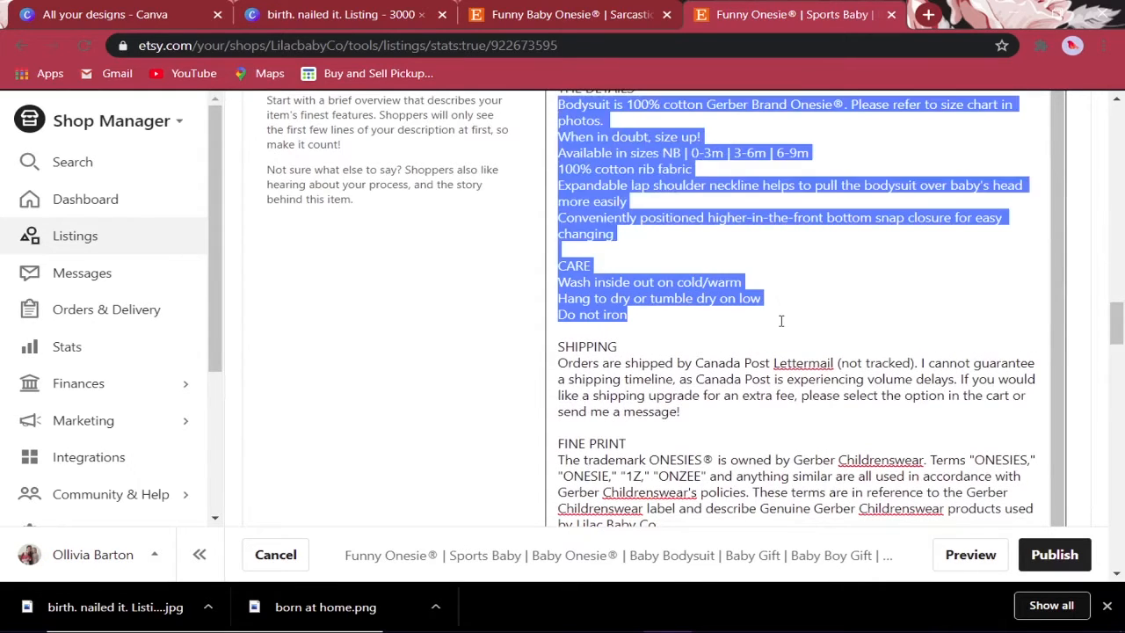
pyautogui.click(557, 97)
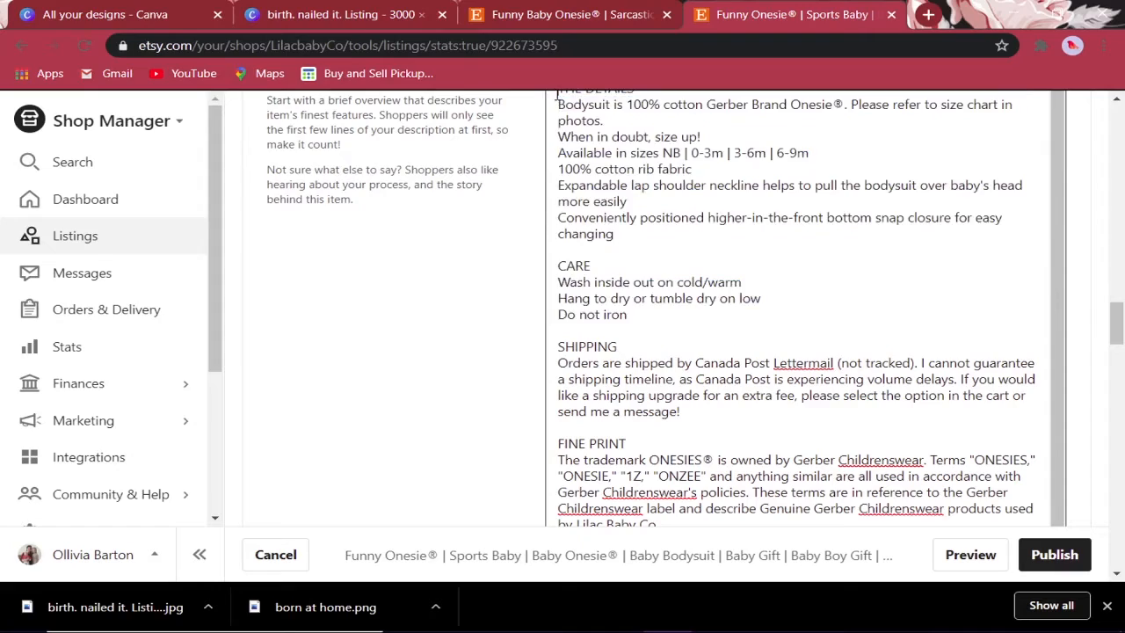
pyautogui.moveTo(557, 94); pyautogui.dragTo(904, 181)
pyautogui.scroll(3, 905, 181)
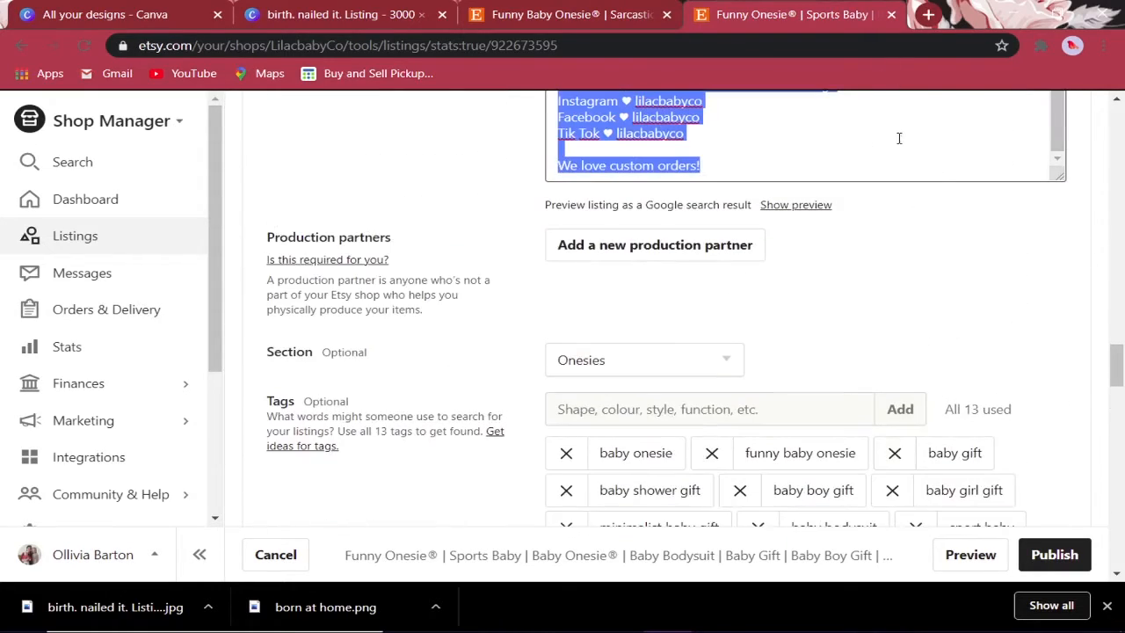
# - Copy the selected description and return to the new listing tab
pyautogui.rightClick(620, 117)
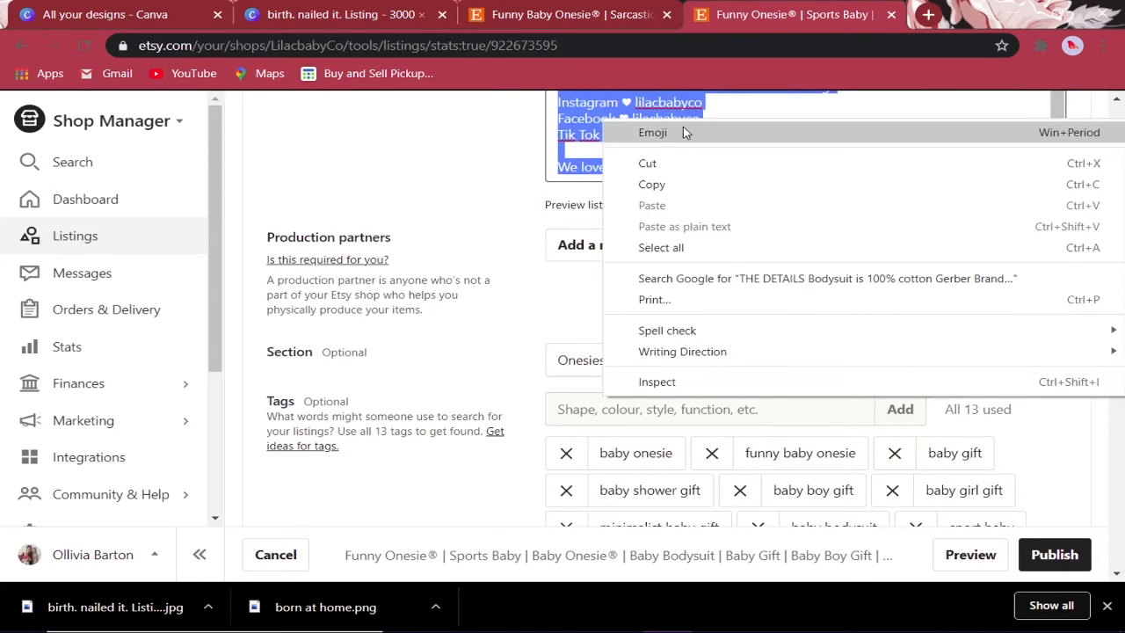
pyautogui.click(719, 175)
pyautogui.click(550, 7)
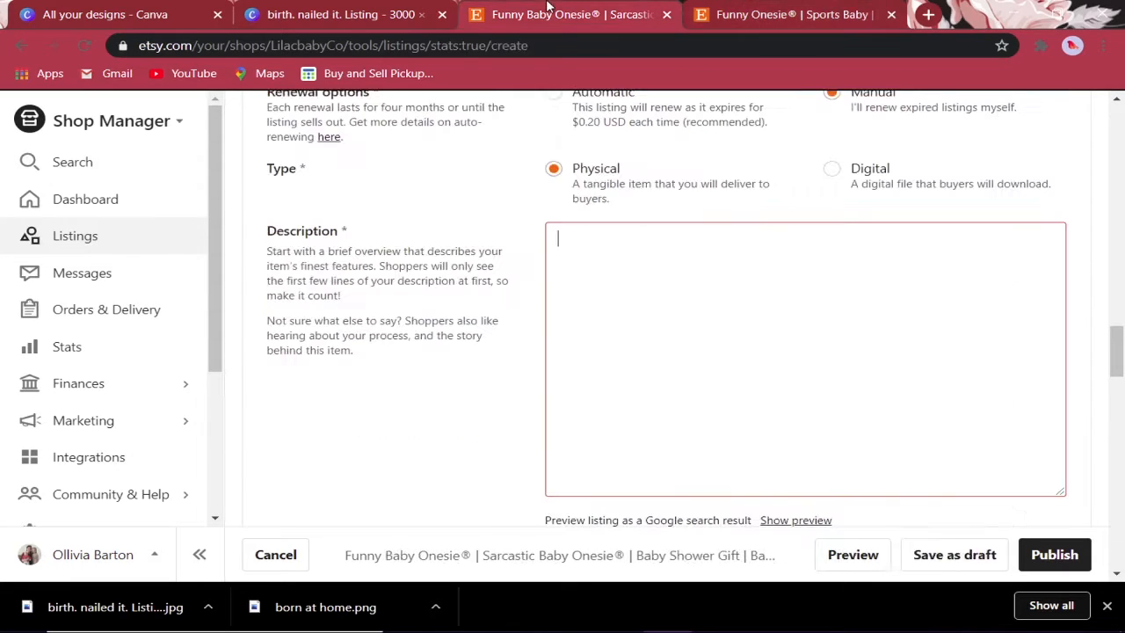
# - Paste the copied description into the new listing and review its DETAILS, CARE, SHIPPING and FINE PRINT sections
pyautogui.rightClick(588, 241)
pyautogui.click(665, 372)
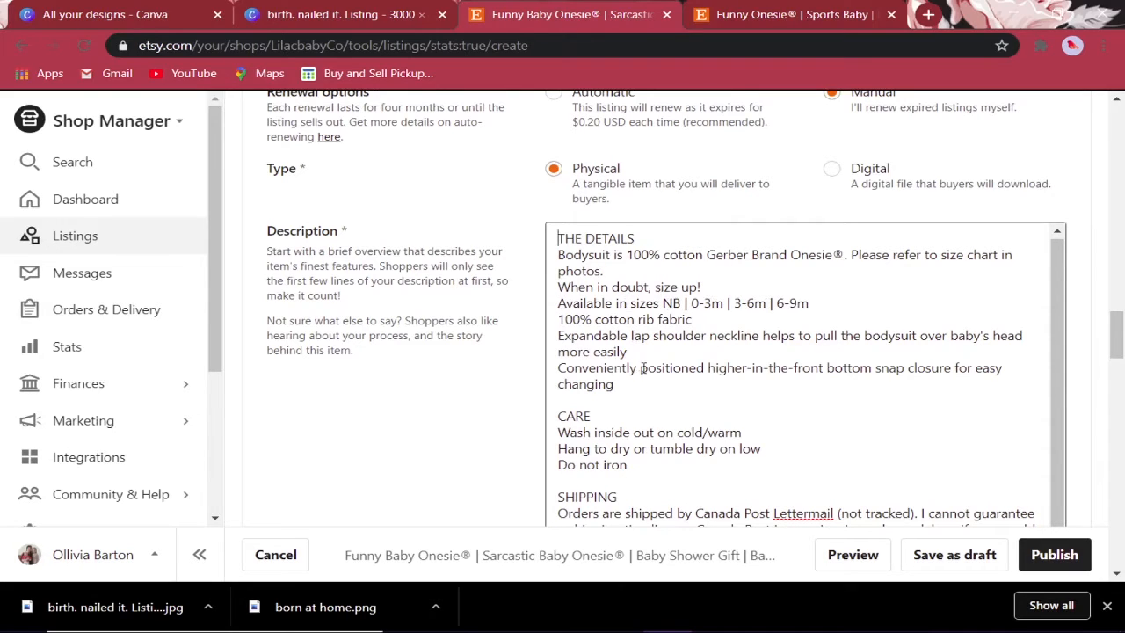
pyautogui.scroll(-2, 671, 373)
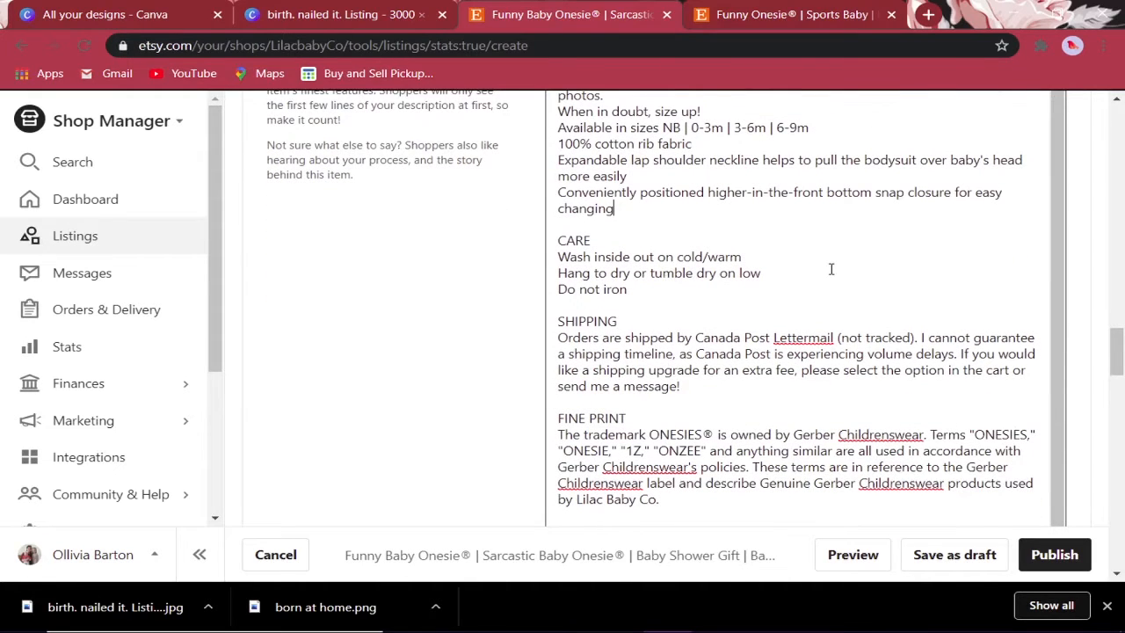
pyautogui.scroll(-1, 831, 269)
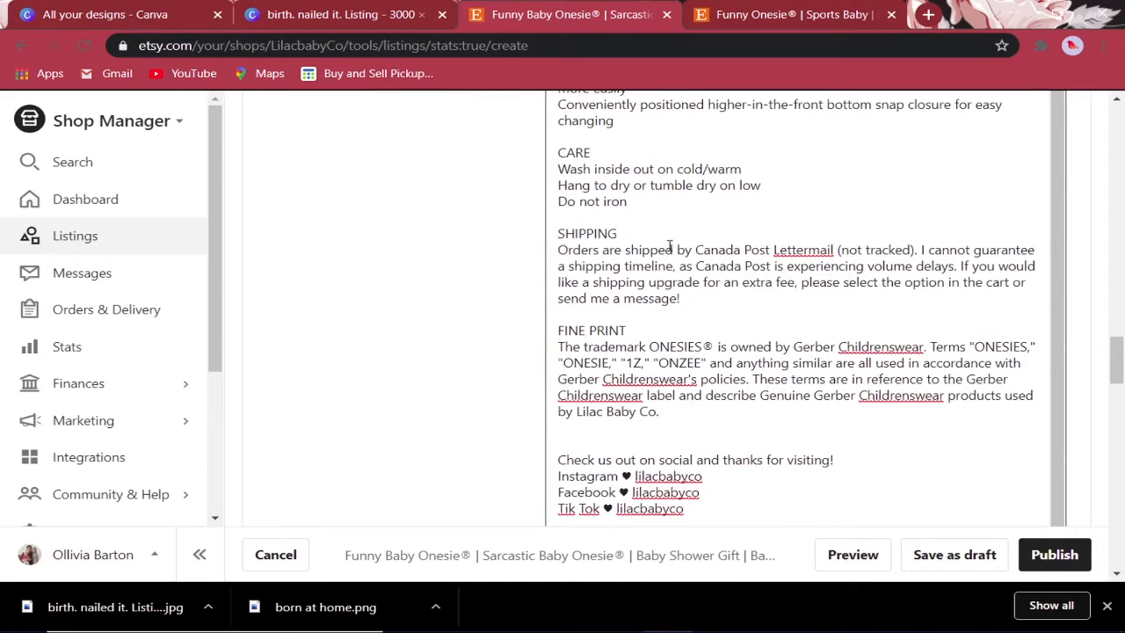
pyautogui.click(778, 319)
pyautogui.scroll(-2, 778, 319)
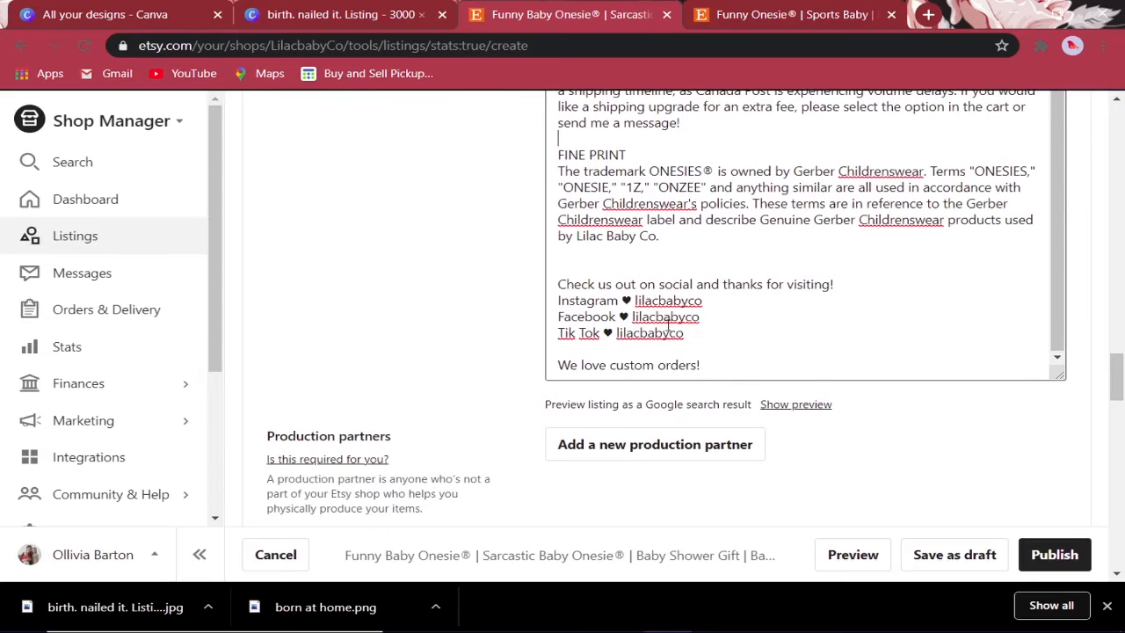
pyautogui.scroll(-1, 707, 312)
pyautogui.scroll(-1, 889, 316)
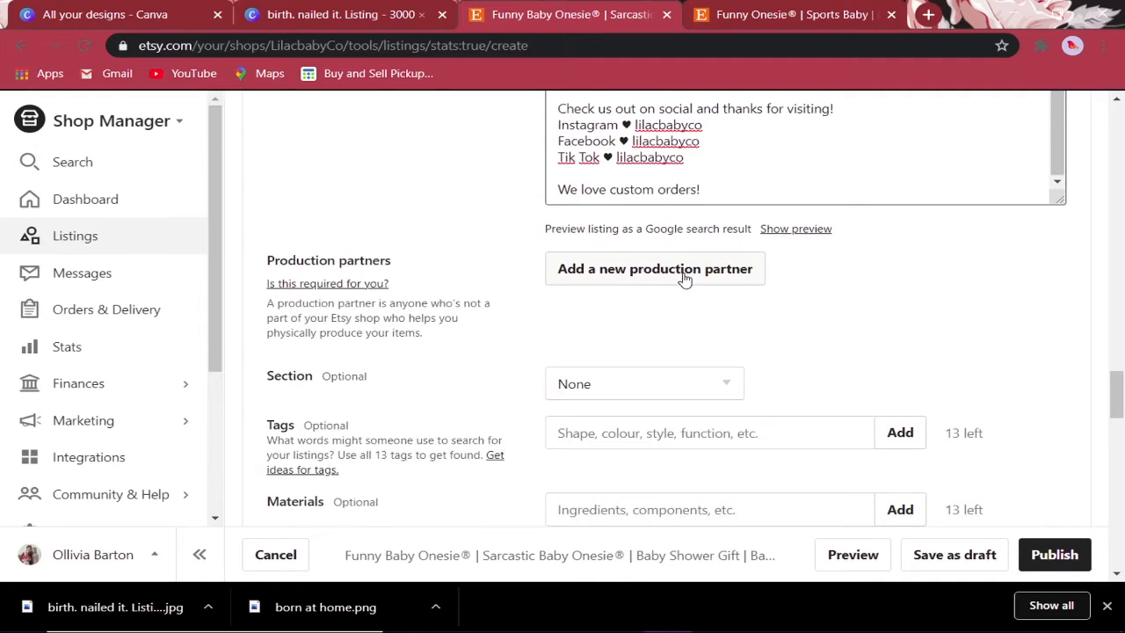
# - Choose Onesies as the listing's shop section
pyautogui.scroll(-2, 720, 281)
pyautogui.click(675, 214)
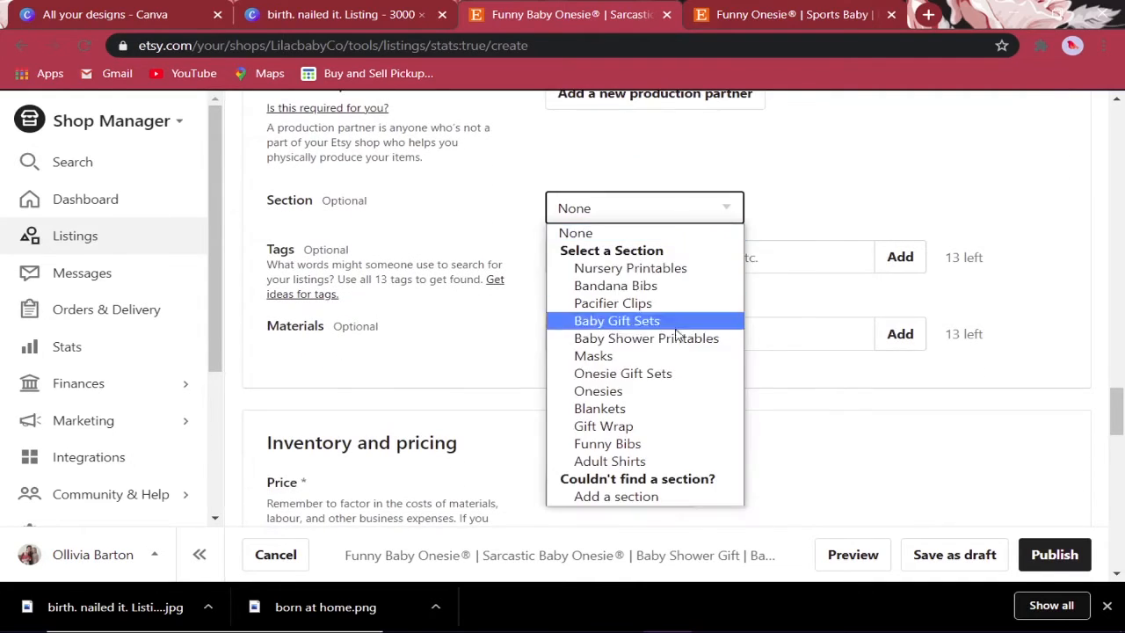
pyautogui.click(663, 393)
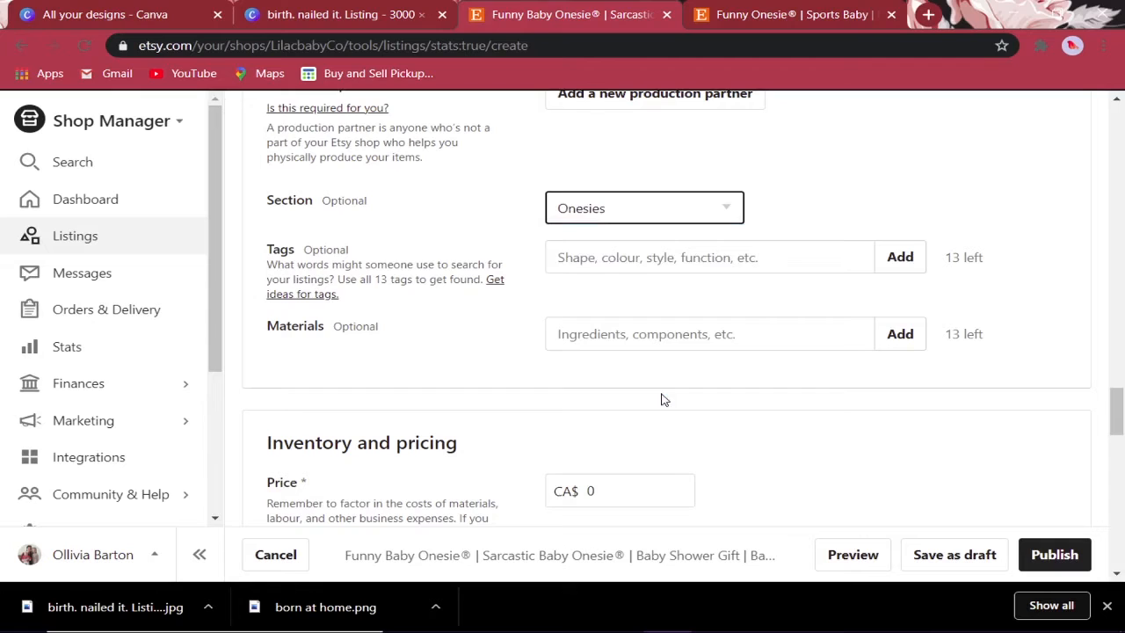
pyautogui.click(652, 209)
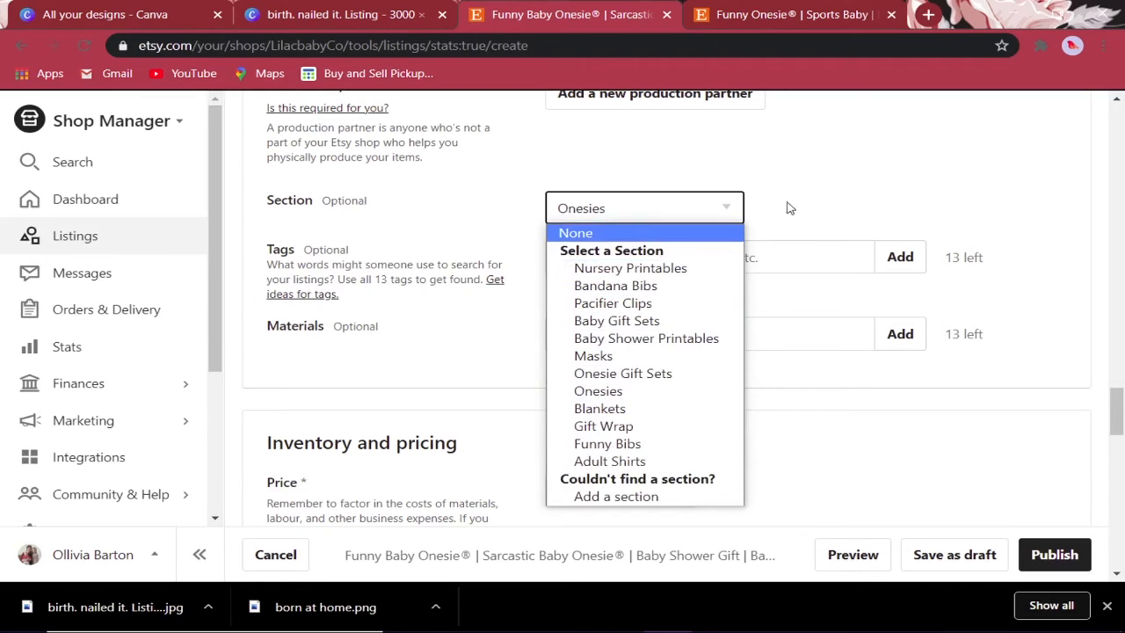
pyautogui.click(835, 189)
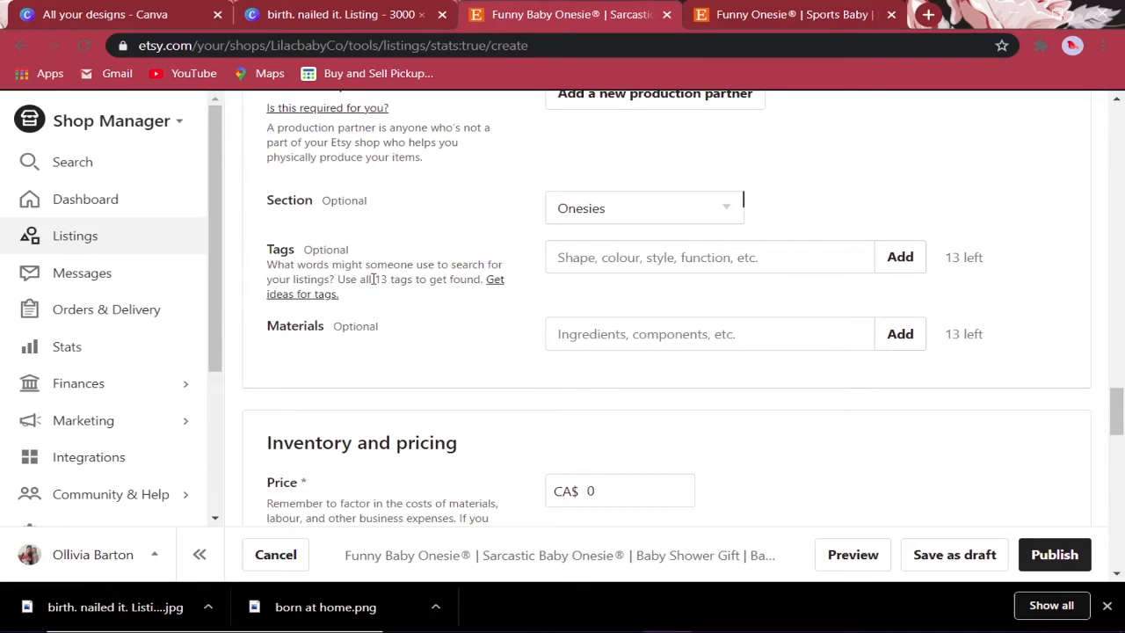
# - Click into the Tags field to begin entering a tag
pyautogui.moveTo(372, 278); pyautogui.dragTo(438, 279)
pyautogui.click(587, 267)
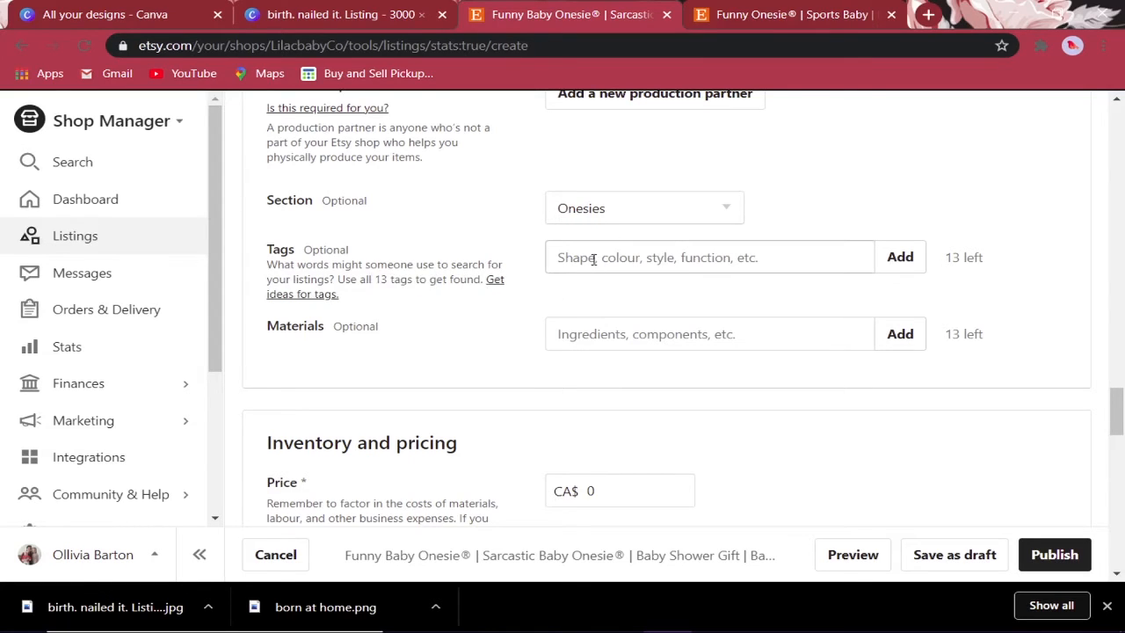
pyautogui.click(594, 258)
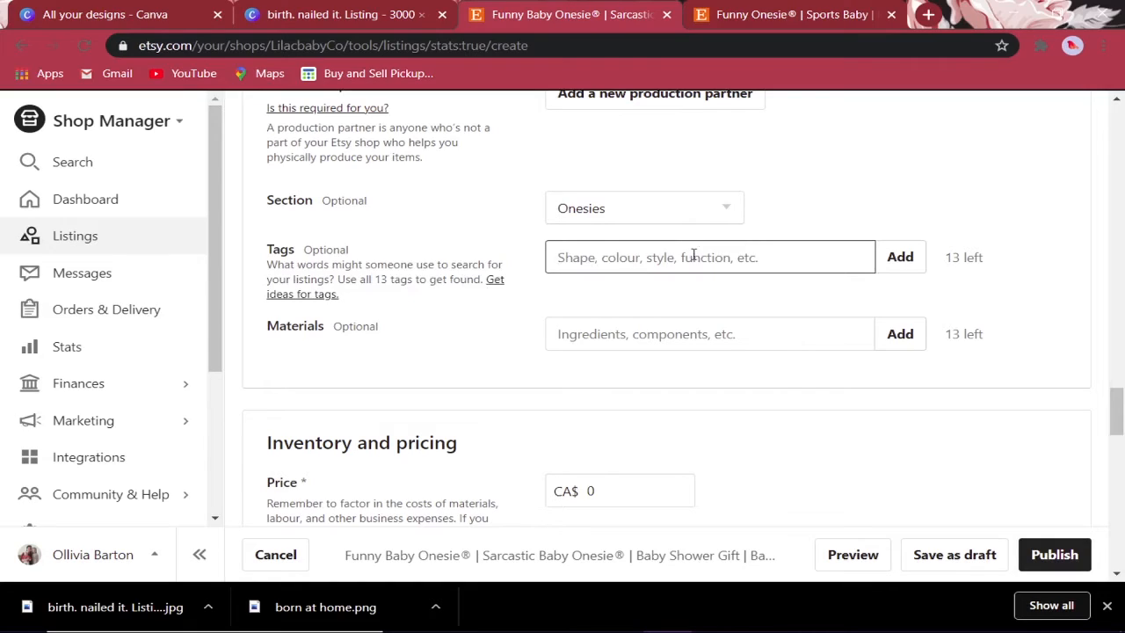
pyautogui.scroll(15, 794, 256)
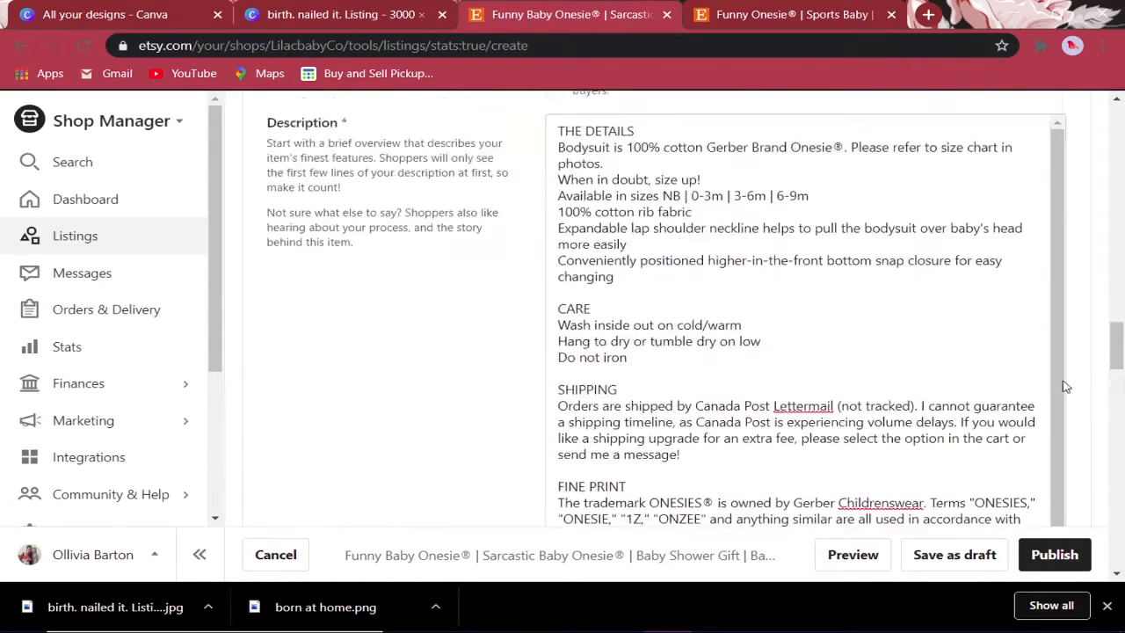
pyautogui.scroll(10, 1054, 361)
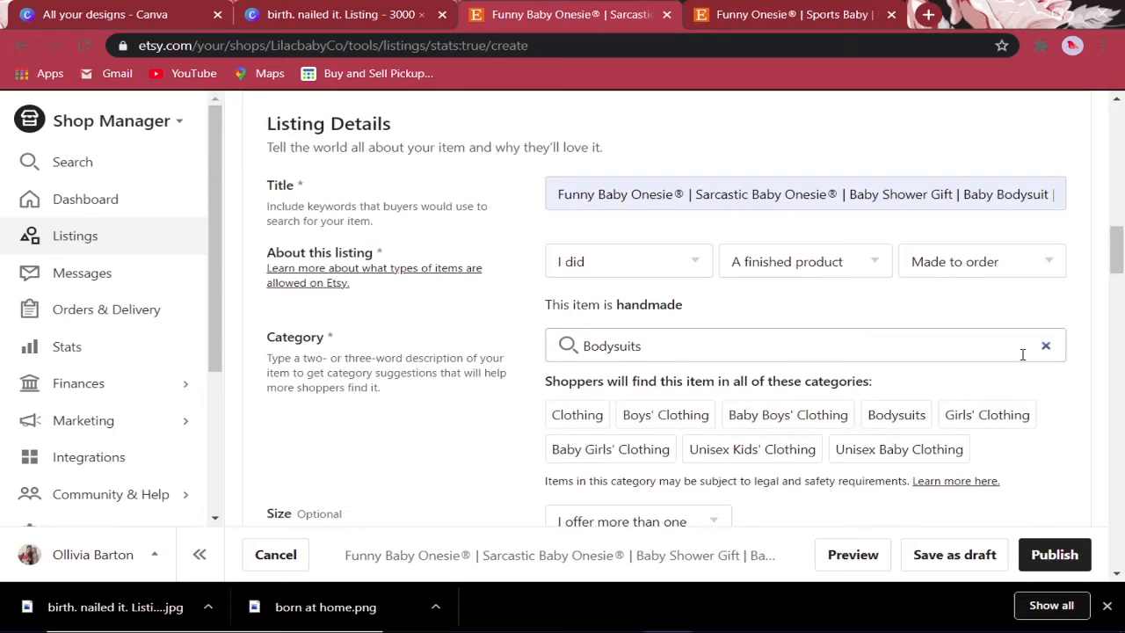
pyautogui.scroll(-15, 1022, 354)
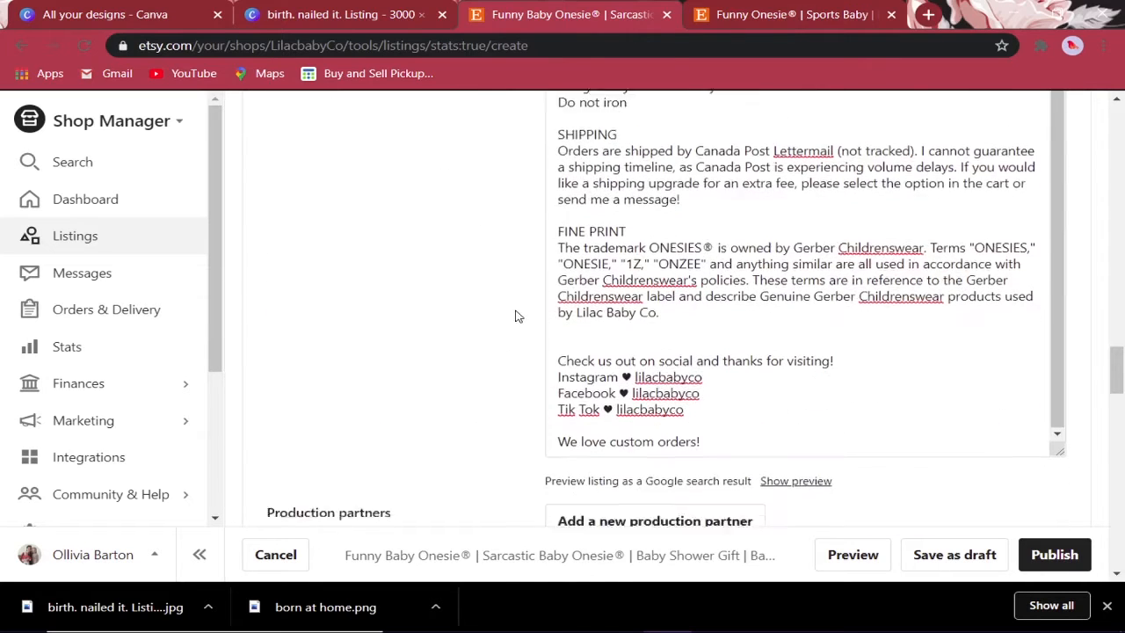
pyautogui.scroll(-5, 515, 316)
# - Add the tags 'funny baby onesie' and 'sarcastic onesie', trimming the second to 20 characters
pyautogui.click(601, 244)
pyautogui.write('fun')
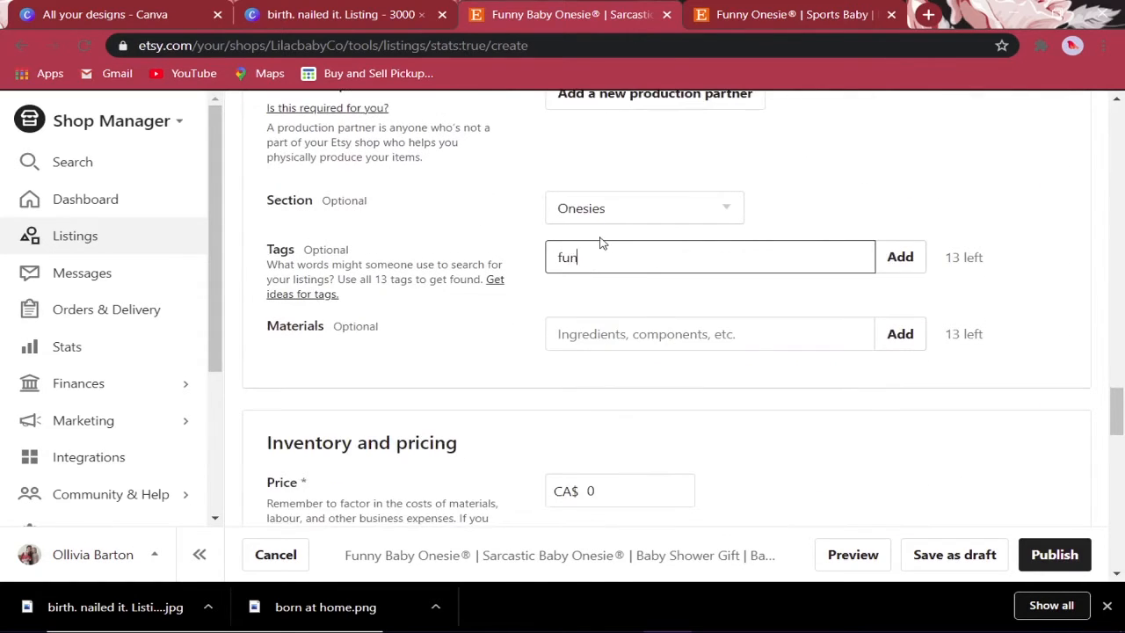
pyautogui.write('ny baby onese')
pyautogui.write('e')
pyautogui.press('Return')
pyautogui.write('sar')
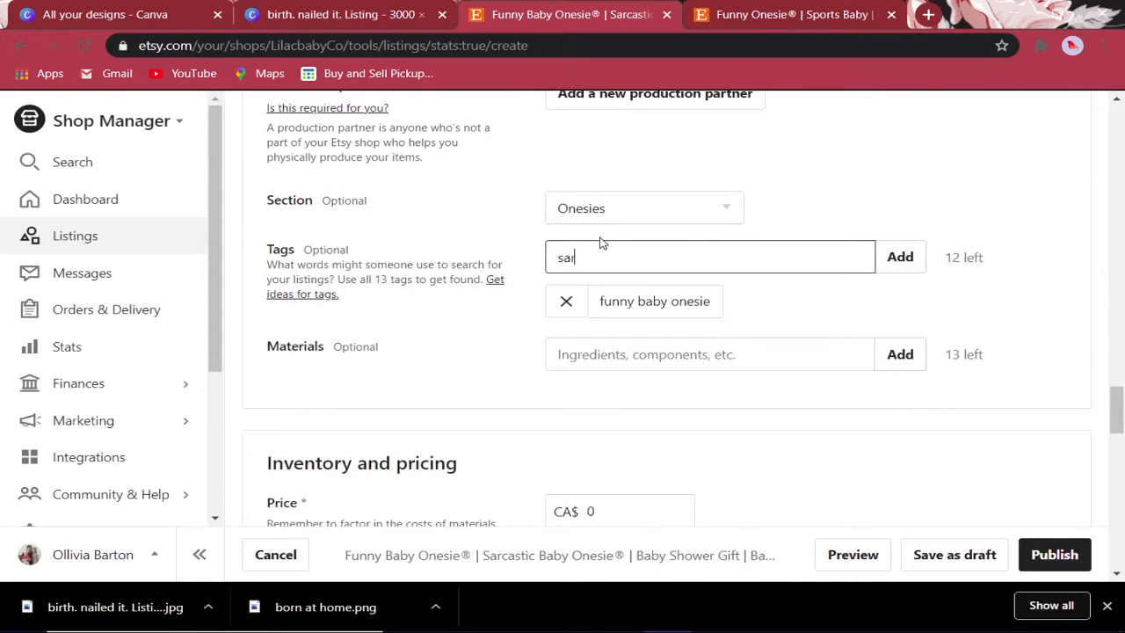
pyautogui.write('castic babayy onesie')
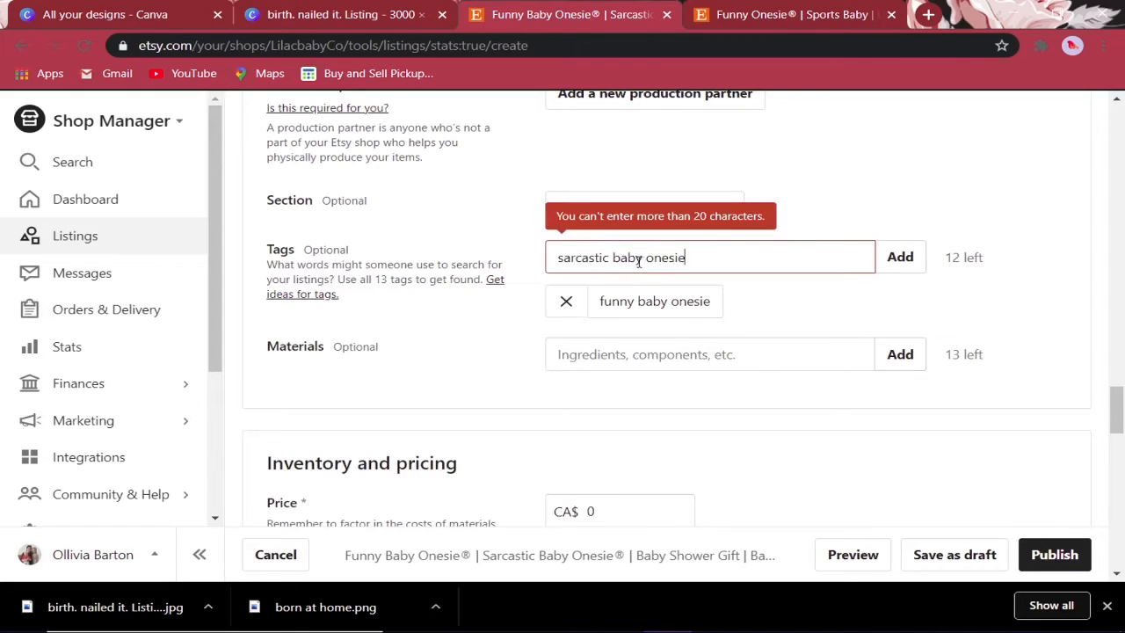
pyautogui.doubleClick(639, 259)
pyautogui.press('BackSpace')
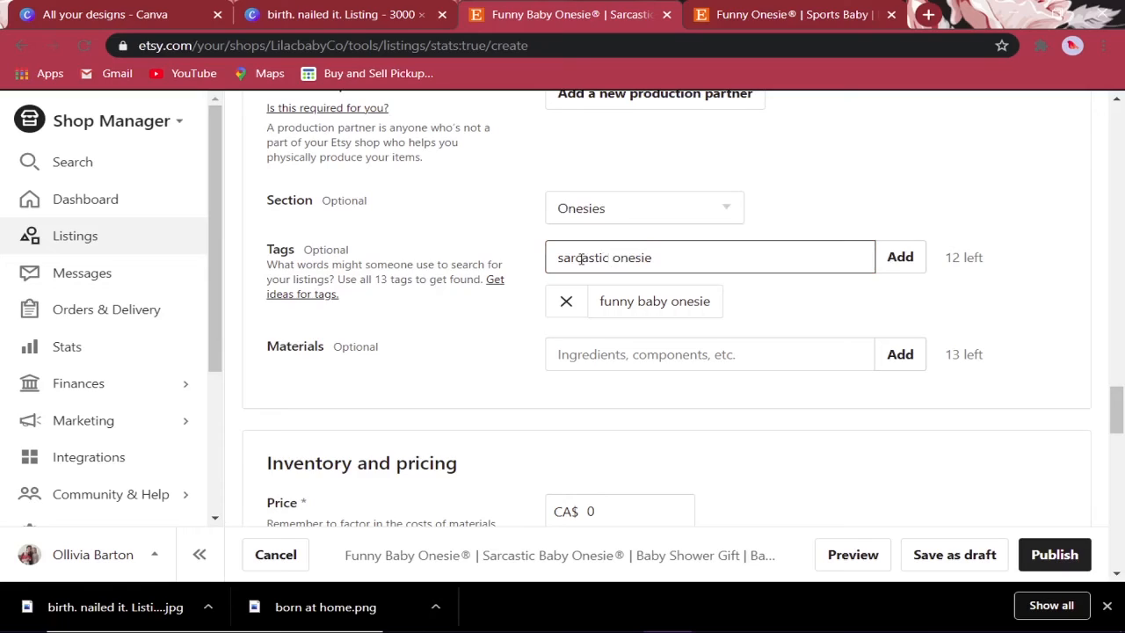
pyautogui.press('Return')
# - Look back at the listing title's wording for more tag ideas
pyautogui.scroll(10, 609, 336)
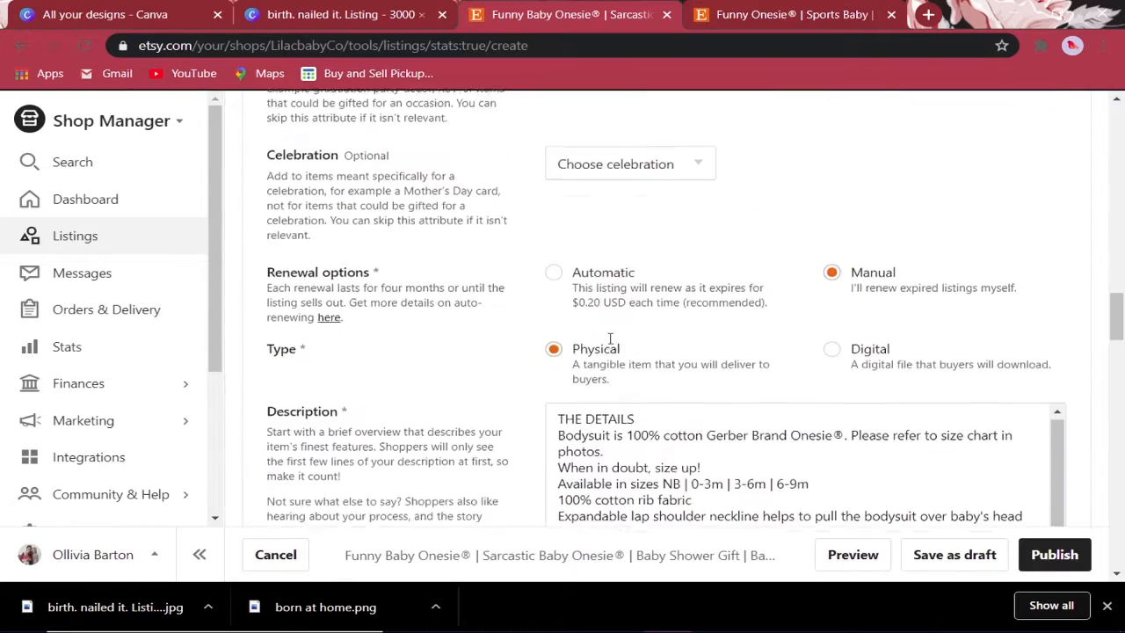
pyautogui.scroll(10, 610, 339)
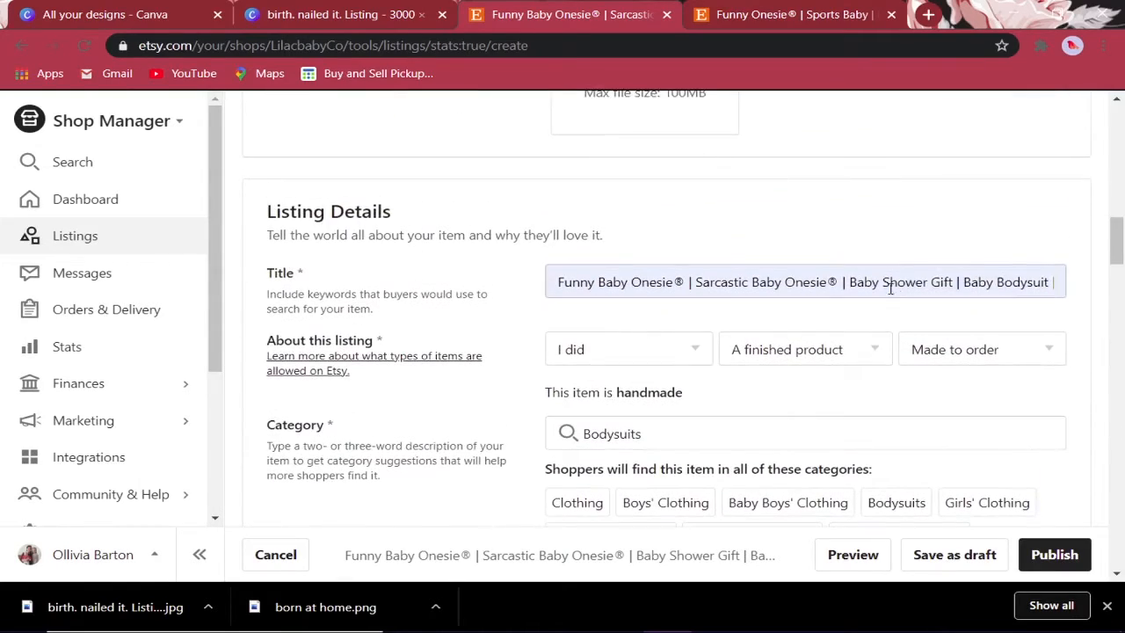
pyautogui.moveTo(890, 288); pyautogui.dragTo(1089, 329)
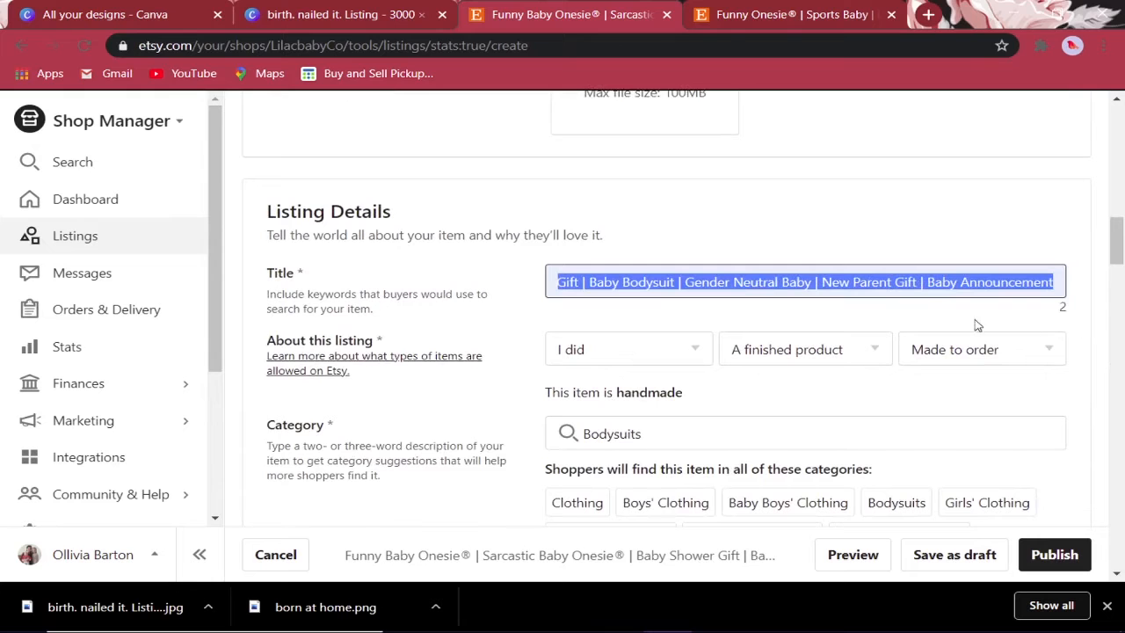
pyautogui.click(1066, 393)
pyautogui.scroll(-15, 1066, 392)
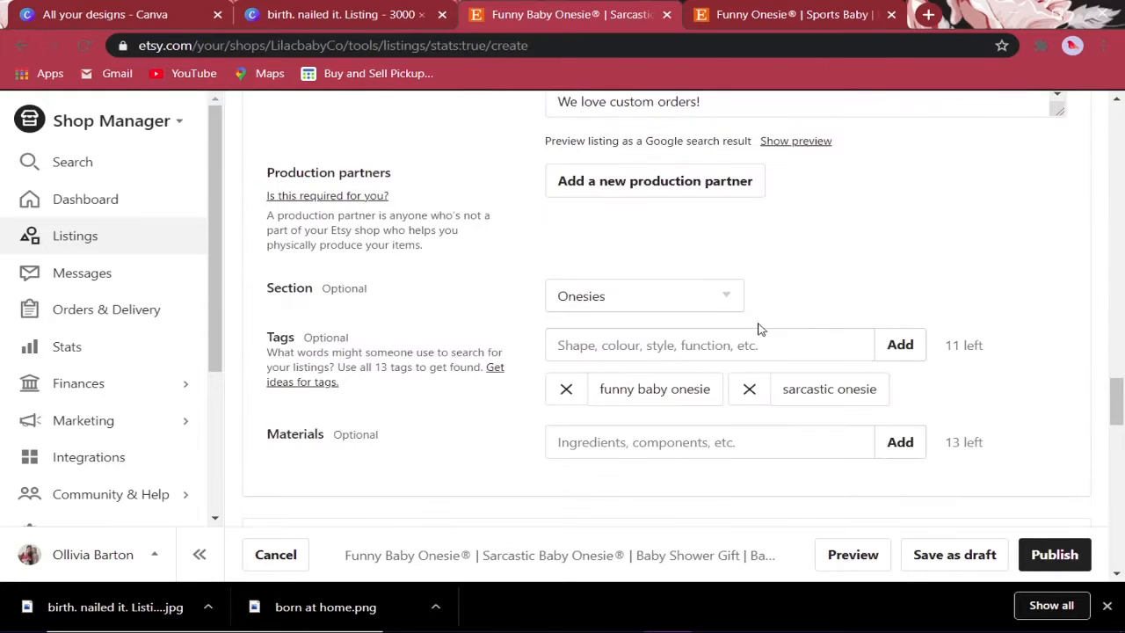
# - Add tags baby shower gift, gender neutral baby, birth nailed it, funny baby shower, baby onesie
pyautogui.click(657, 349)
pyautogui.write('baby ')
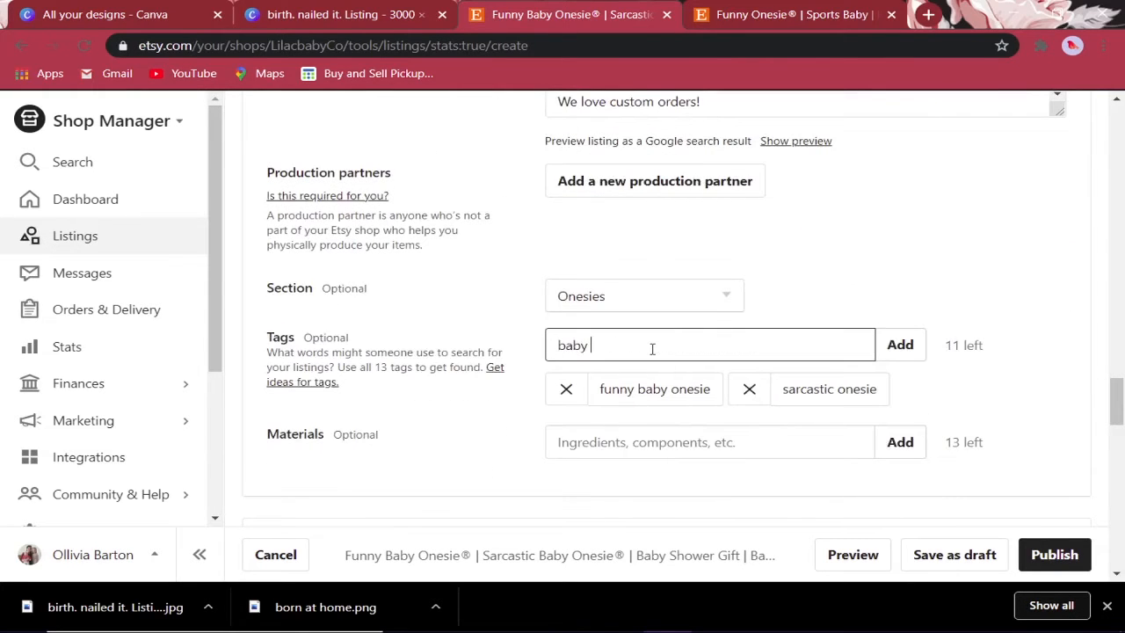
pyautogui.write('shower gift')
pyautogui.press('Return')
pyautogui.write('g')
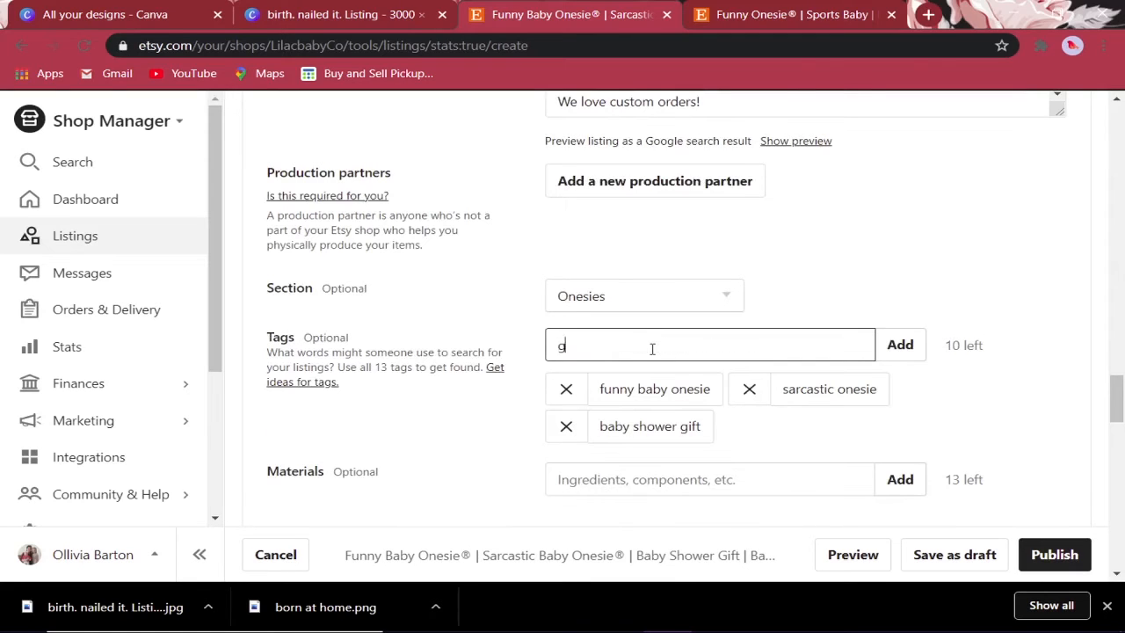
pyautogui.write('ender neutral babay')
pyautogui.press('Return')
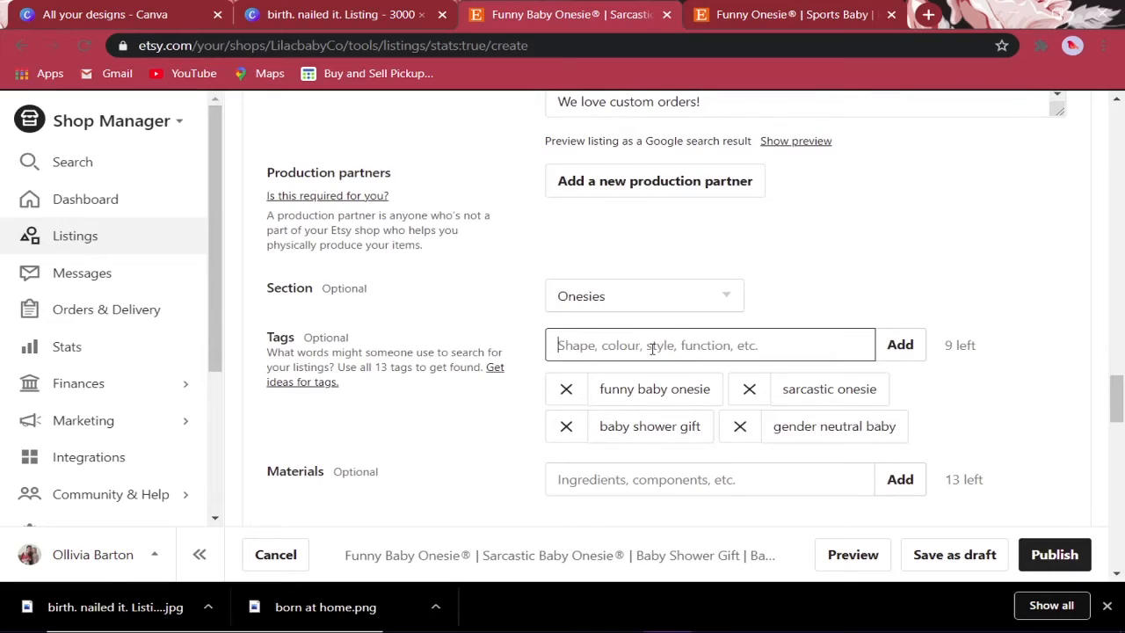
pyautogui.write('birth nail')
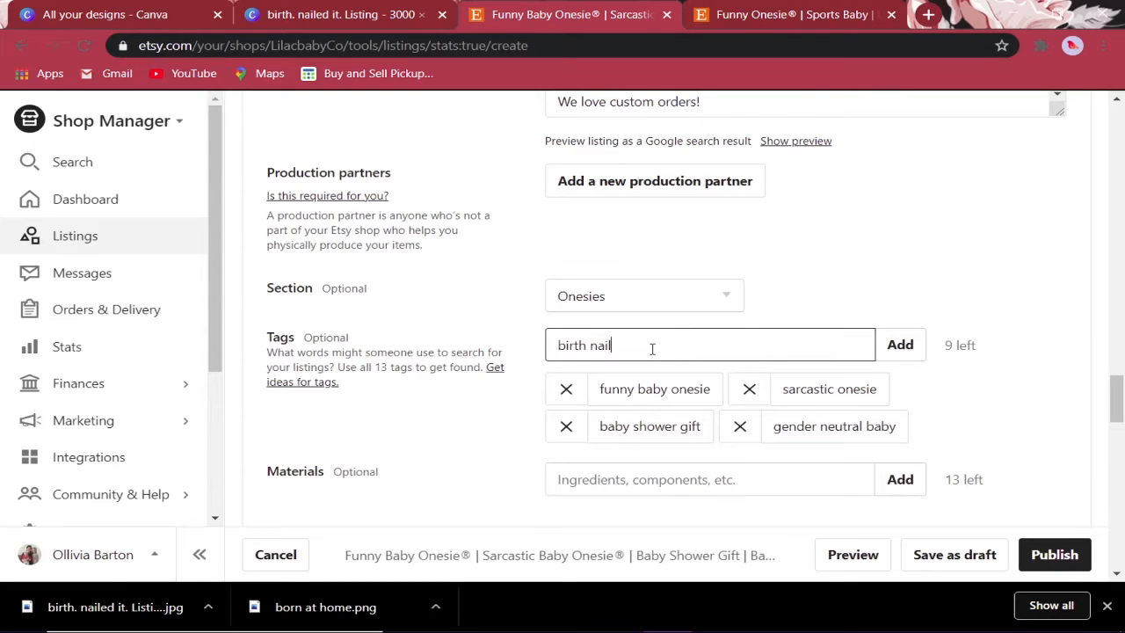
pyautogui.write('ed it')
pyautogui.press('Return')
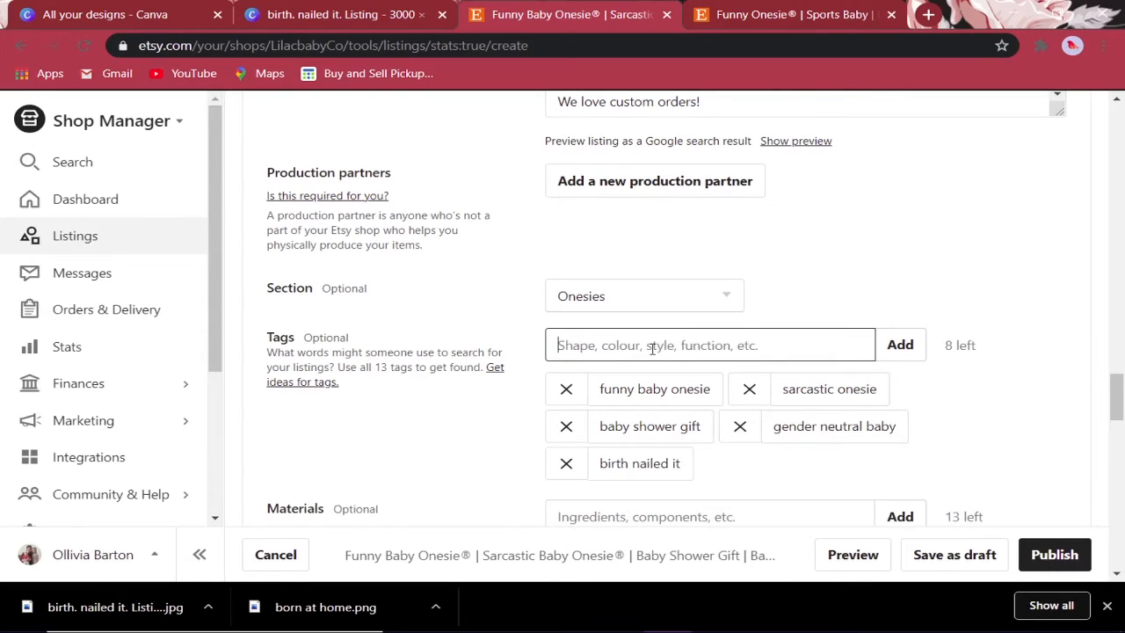
pyautogui.write('funny')
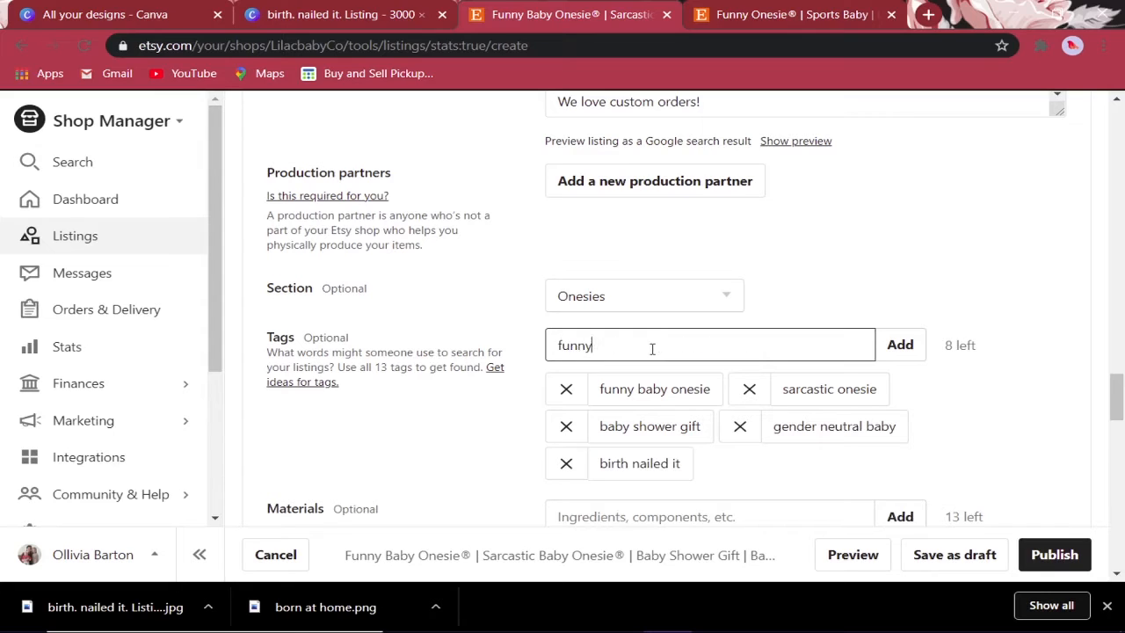
pyautogui.write(' baby shower')
pyautogui.press('Return')
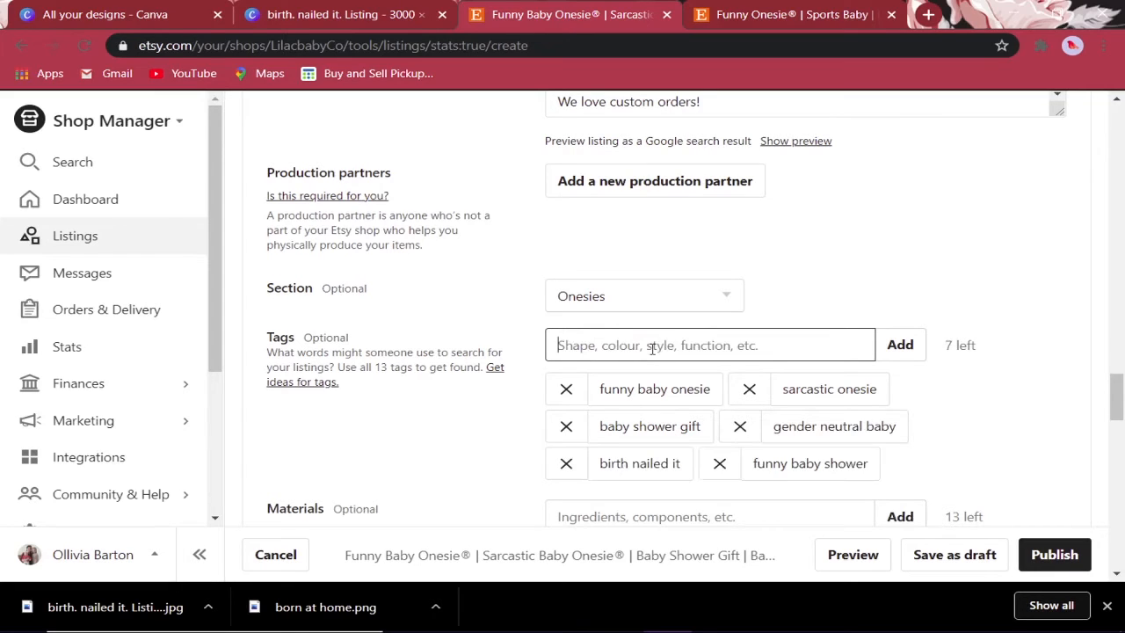
pyautogui.write('baby oneis')
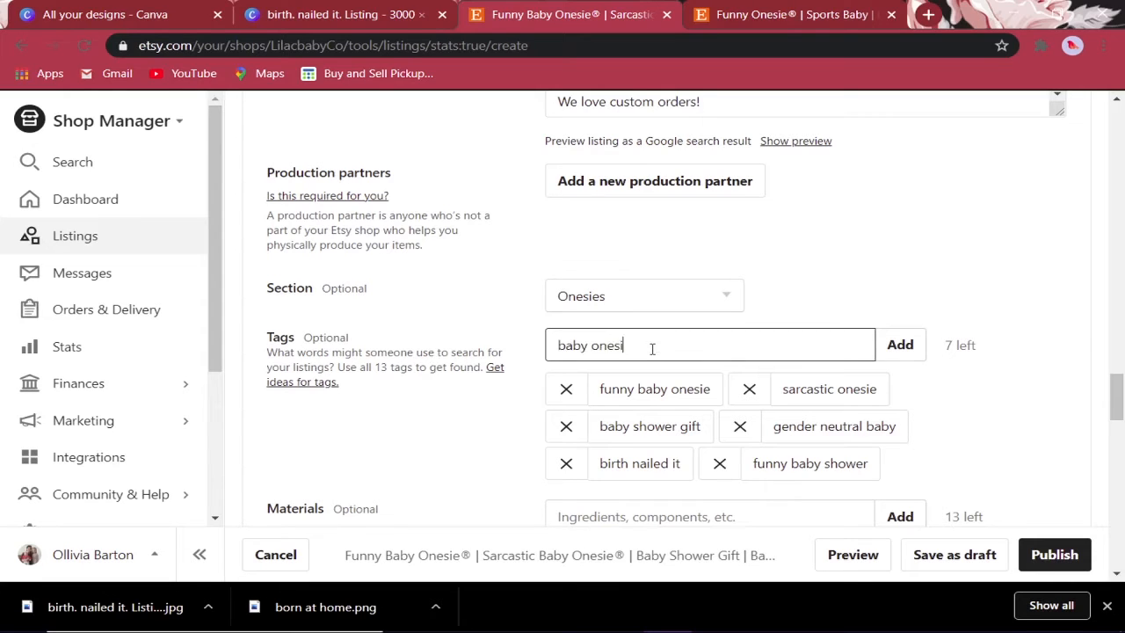
pyautogui.press('Return')
# - Add tags new baby gift, new parent gift, baby girl gift and baby boy gift
pyautogui.write('new ba')
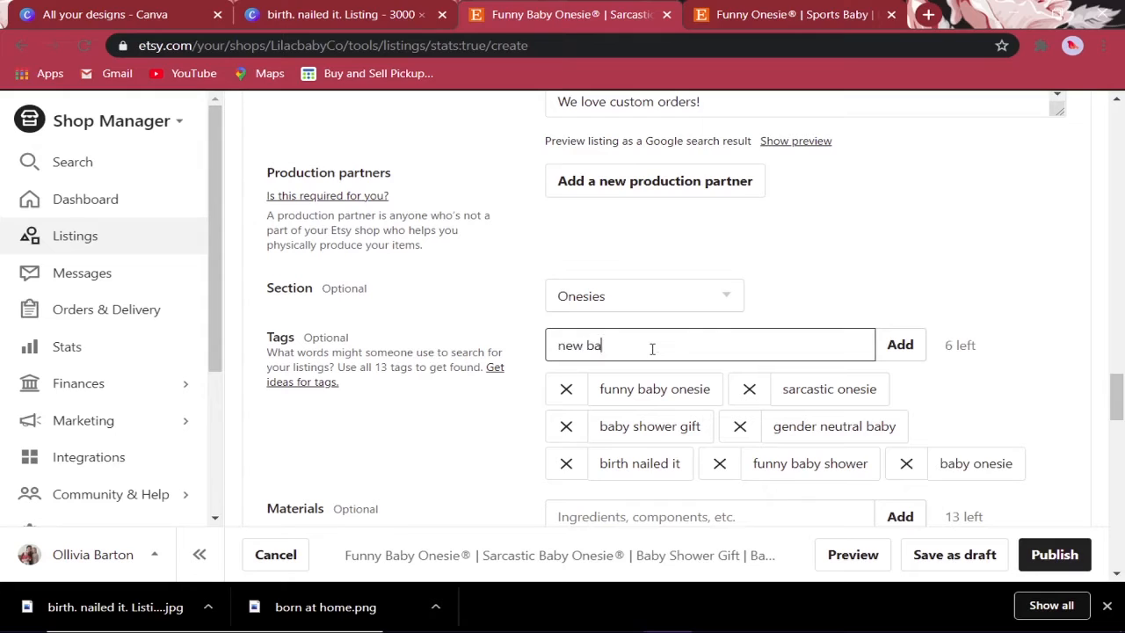
pyautogui.write('btygift')
pyautogui.press('Return')
pyautogui.write('new parent gift')
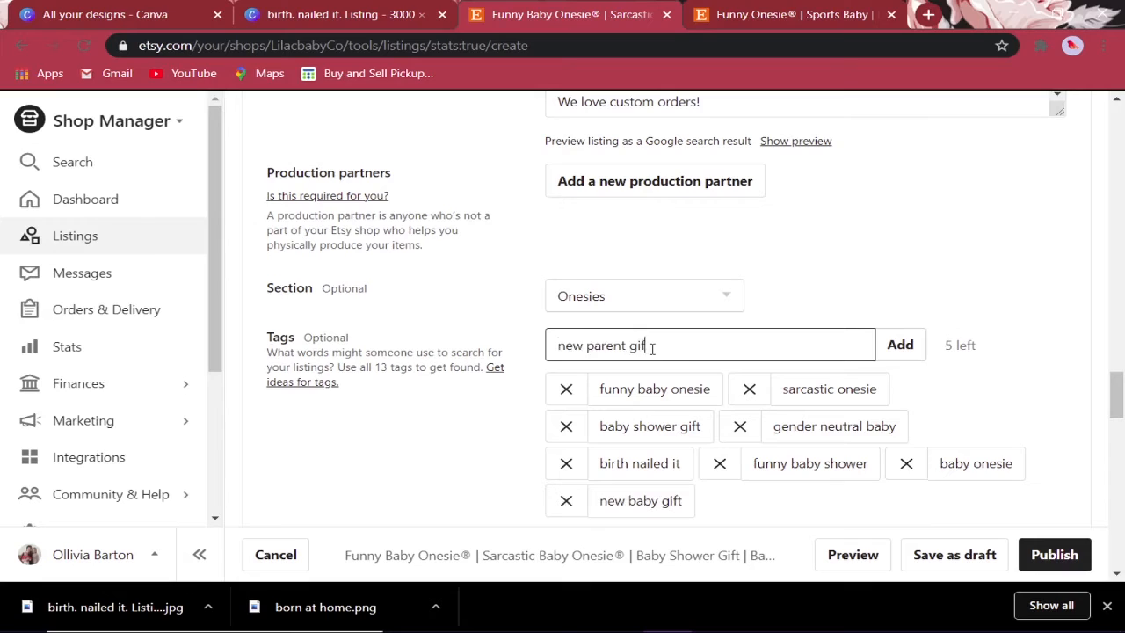
pyautogui.press('Return')
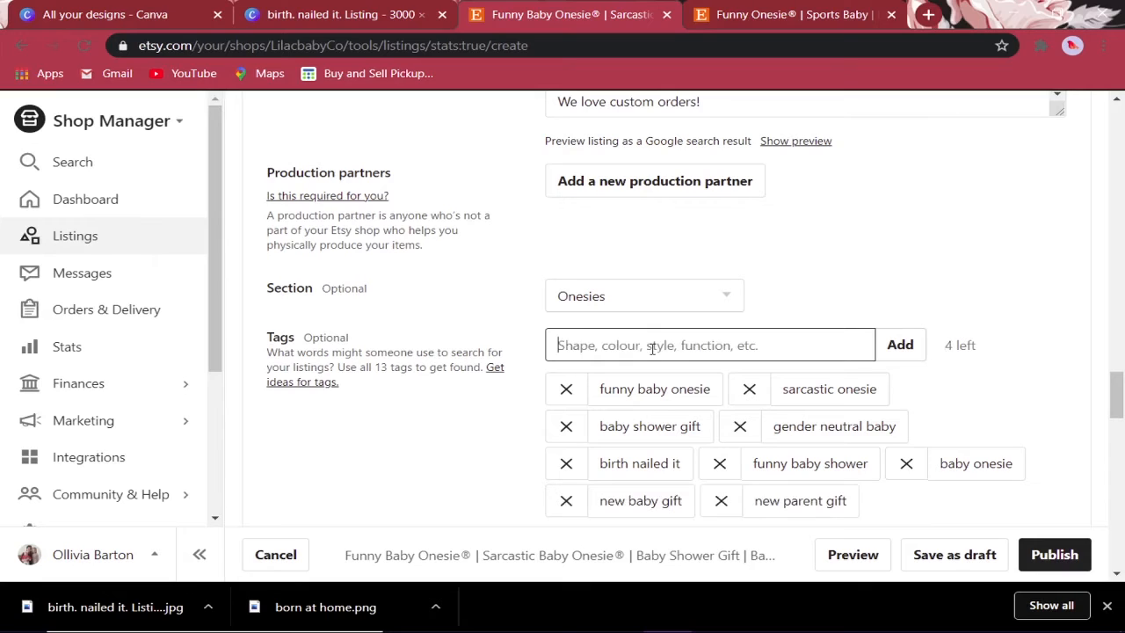
pyautogui.write('baby girl ')
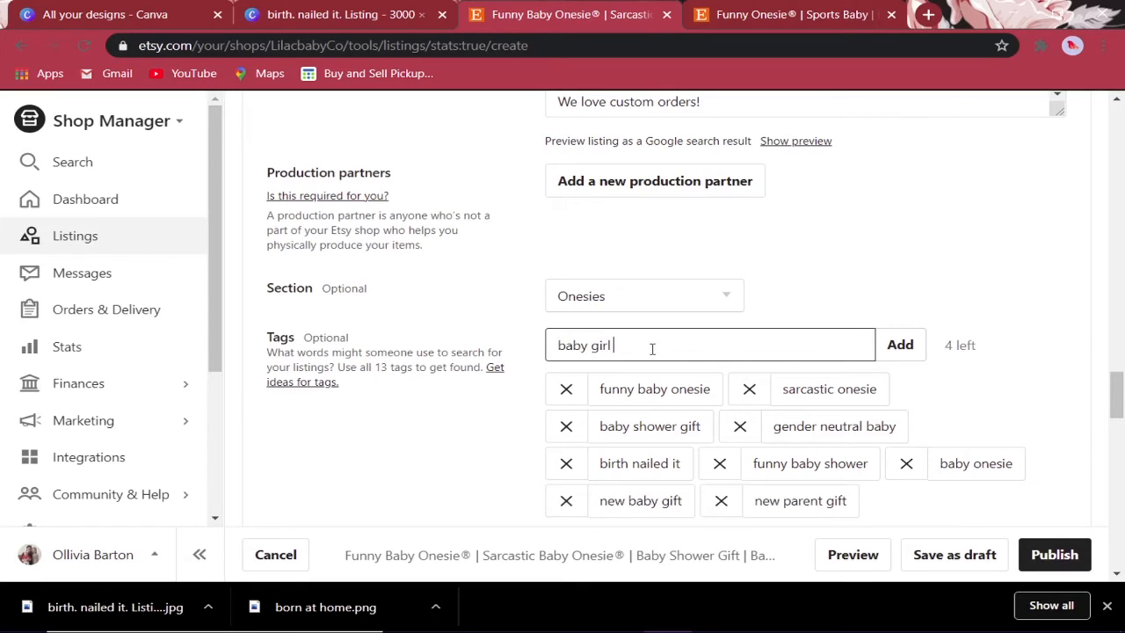
pyautogui.write('gift')
pyautogui.press('Return')
pyautogui.write('bB')
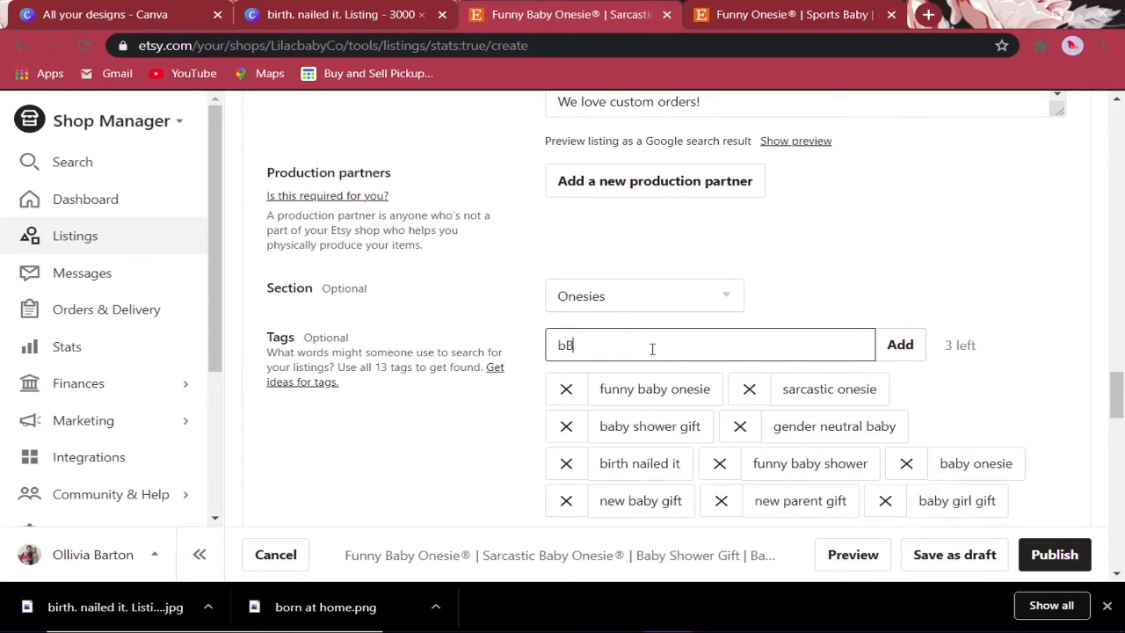
pyautogui.write('Y')
pyautogui.press('BackSpace')
pyautogui.press('BackSpace')
pyautogui.press('BackSpace')
pyautogui.write('baby boy goft')
pyautogui.press('BackSpace')
pyautogui.press('Return')
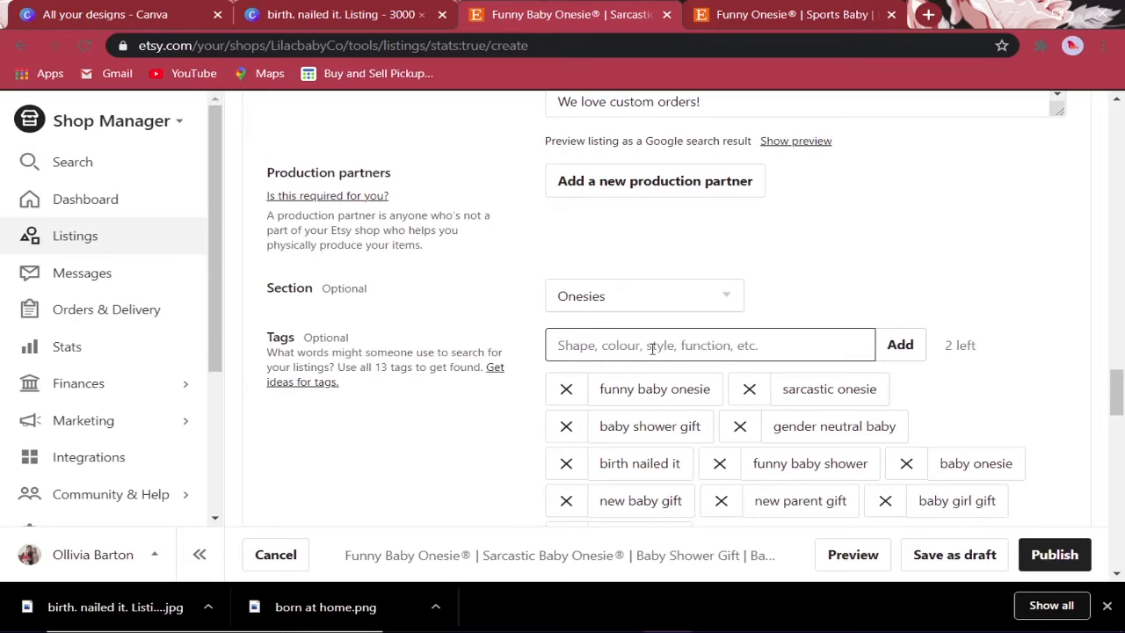
# - Fill the last two tag slots with 'minimalist baby' and 'baby bodysuit', dropping an over-long tag
pyautogui.scroll(-1, 652, 347)
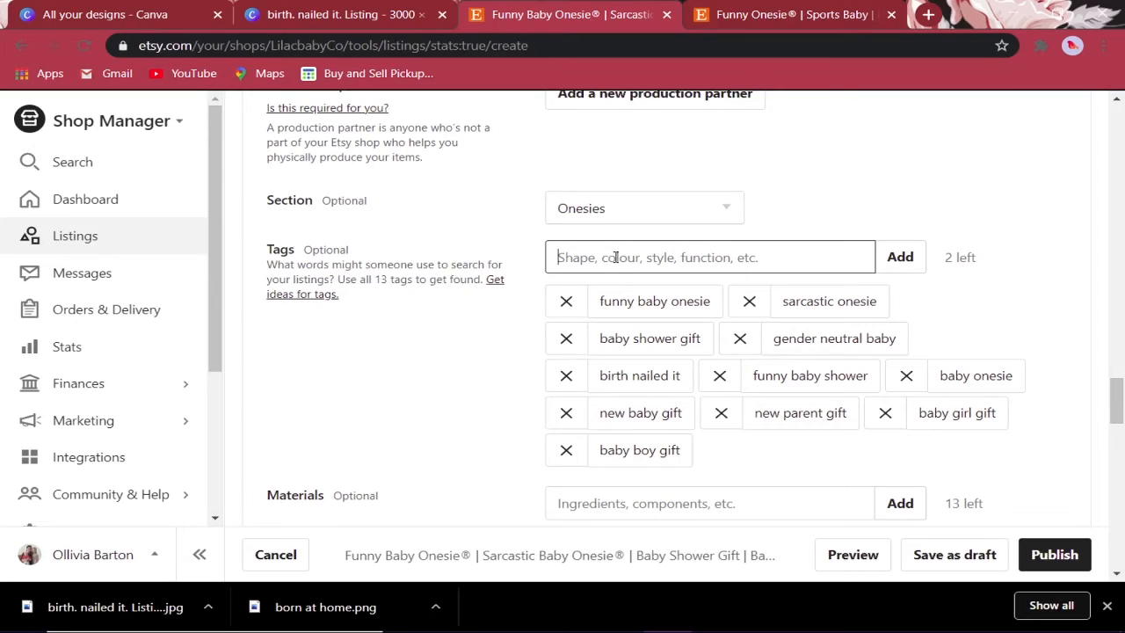
pyautogui.write('min')
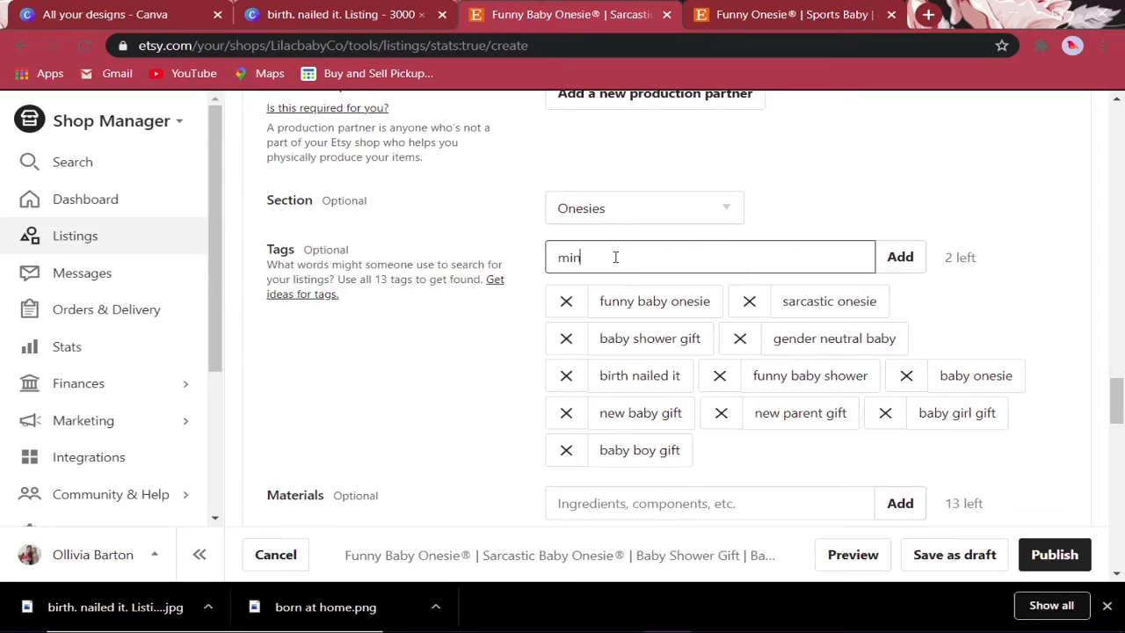
pyautogui.write('a')
pyautogui.write('imalist baby')
pyautogui.press('Return')
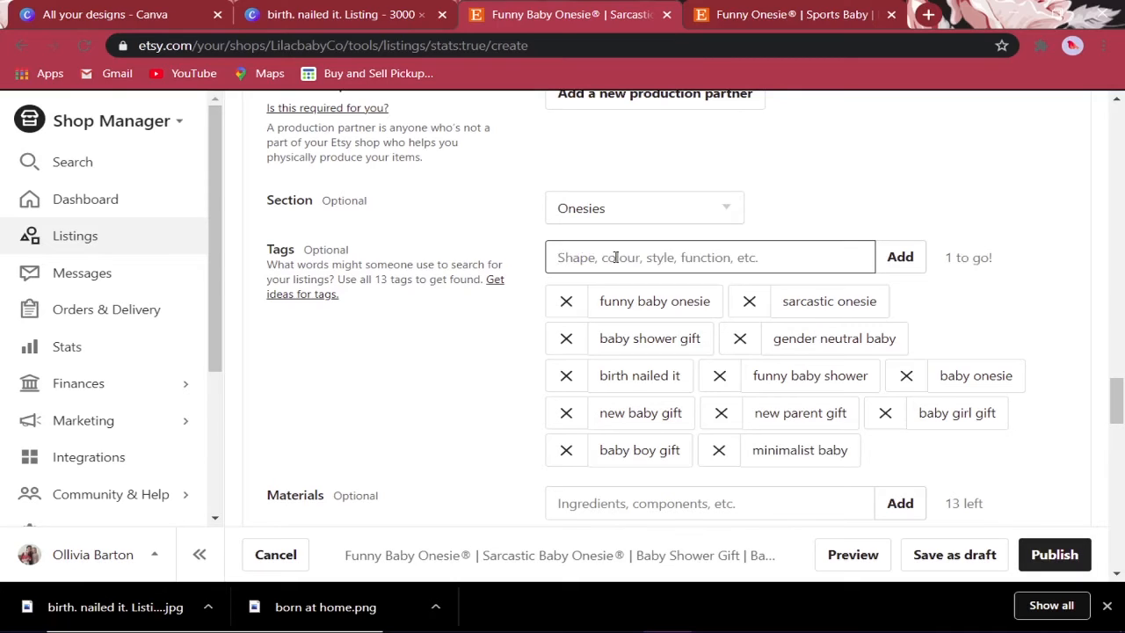
pyautogui.write('hilario')
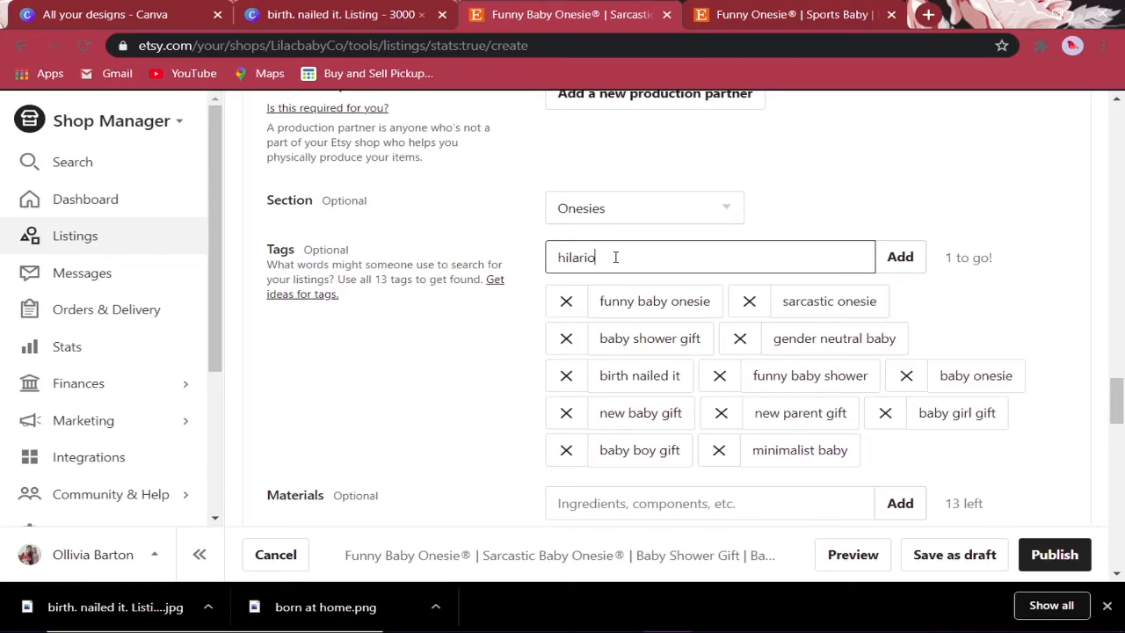
pyautogui.write('us baby onesie')
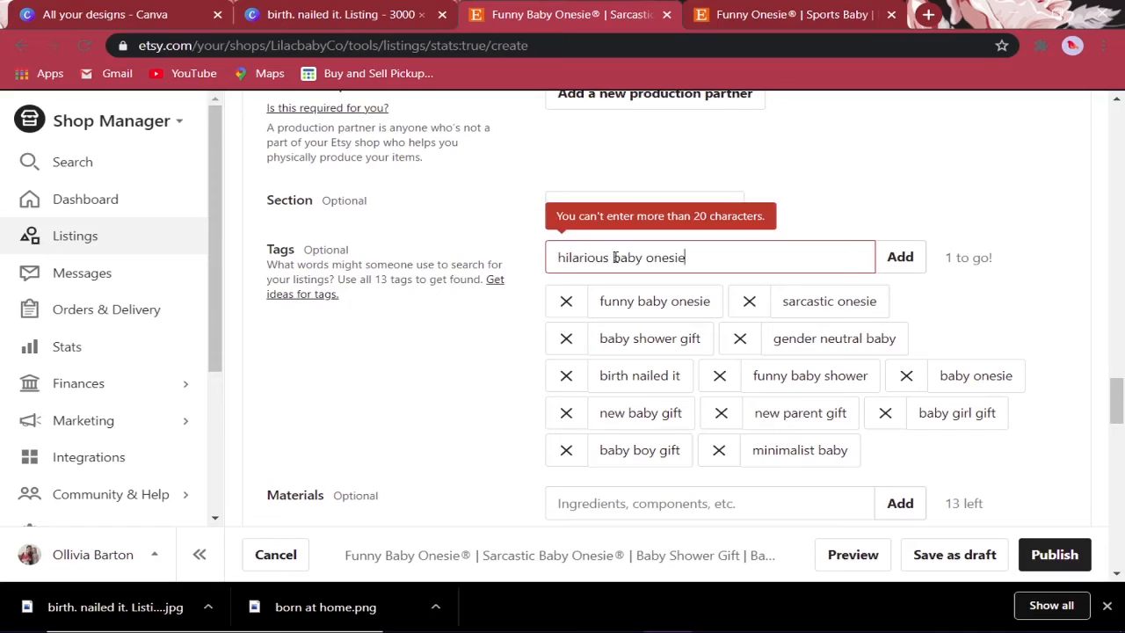
pyautogui.press('BackSpace')
pyautogui.press('BackSpace')
pyautogui.press('BackSpace')
pyautogui.press('BackSpace')
pyautogui.press('BackSpace')
pyautogui.press('BackSpace')
pyautogui.press('BackSpace')
pyautogui.press('BackSpace')
pyautogui.press('BackSpace')
pyautogui.press('BackSpace')
pyautogui.press('BackSpace')
pyautogui.press('BackSpace')
pyautogui.press('BackSpace')
pyautogui.press('BackSpace')
pyautogui.press('BackSpace')
pyautogui.press('BackSpace')
pyautogui.press('BackSpace')
pyautogui.press('BackSpace')
pyautogui.press('BackSpace')
pyautogui.press('BackSpace')
pyautogui.write('baby')
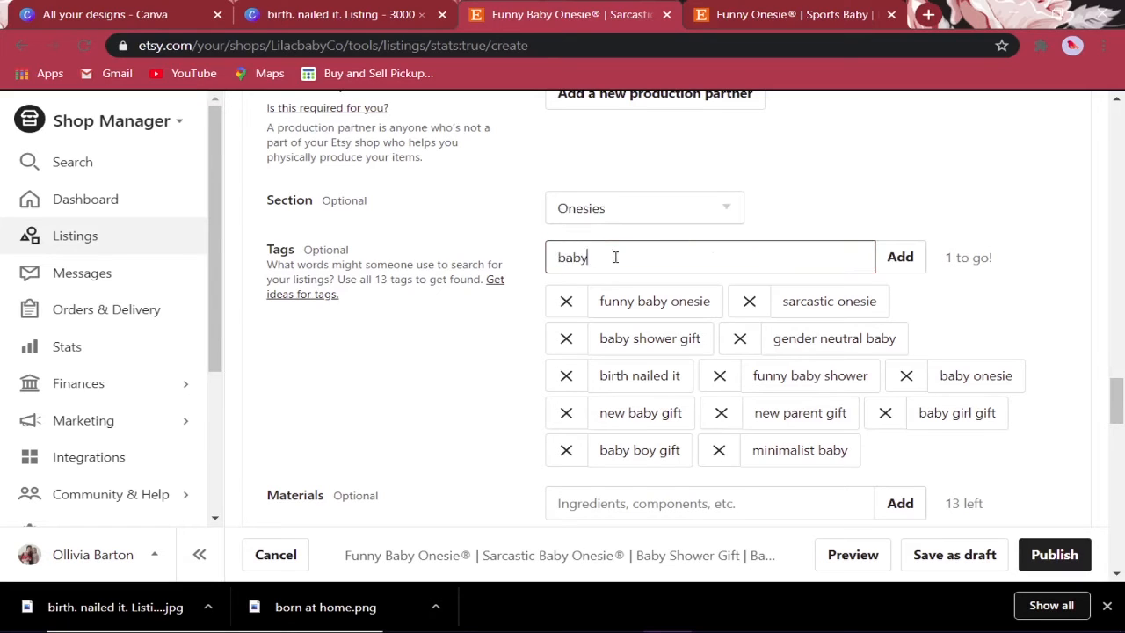
pyautogui.write(' bodysuit')
pyautogui.press('Return')
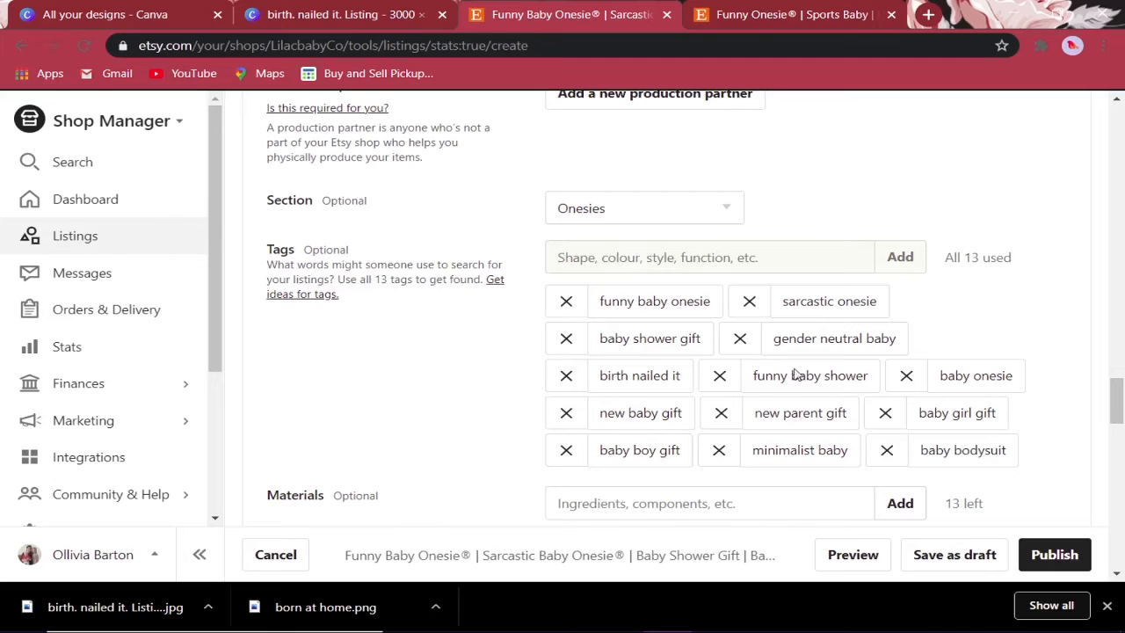
pyautogui.scroll(-2, 773, 365)
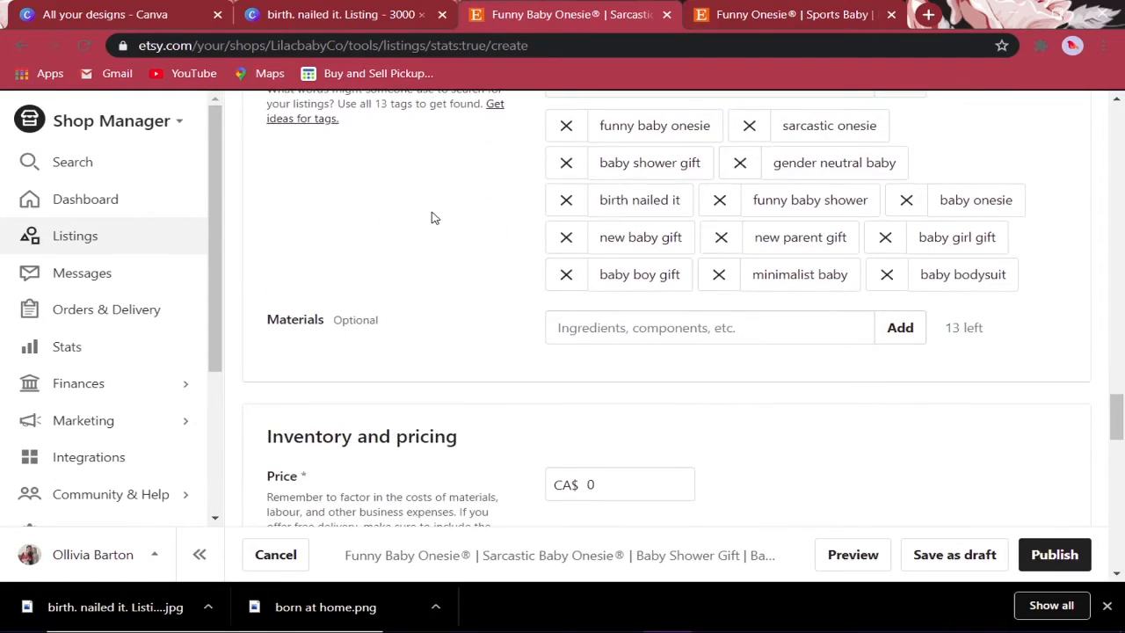
# - Add Cotton and HTV as the listing's materials
pyautogui.click(650, 327)
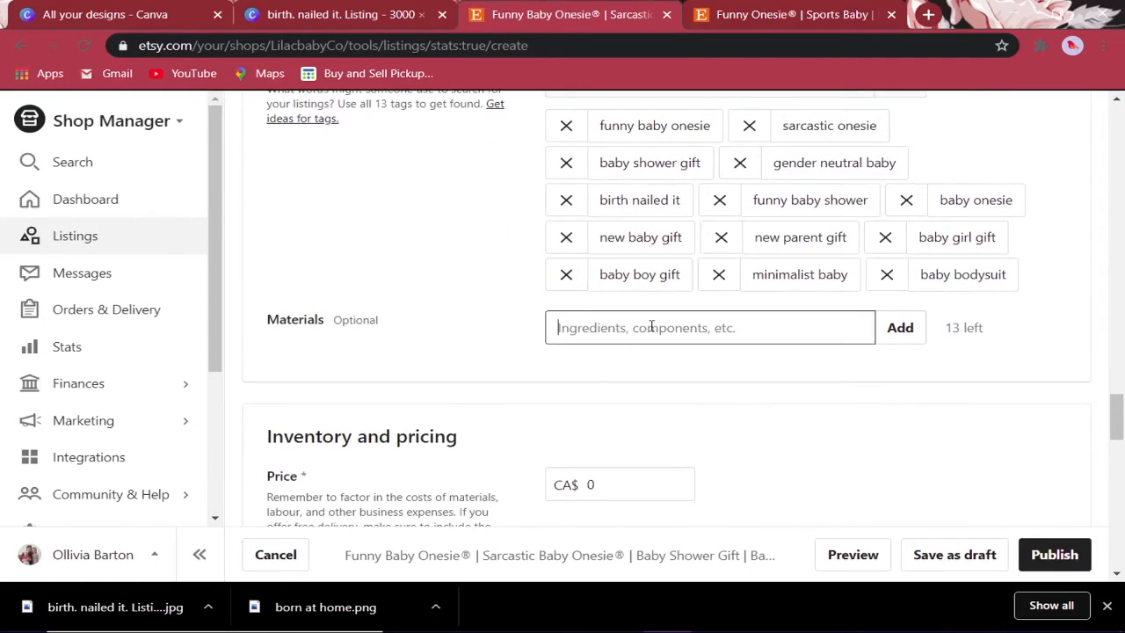
pyautogui.write('Cor')
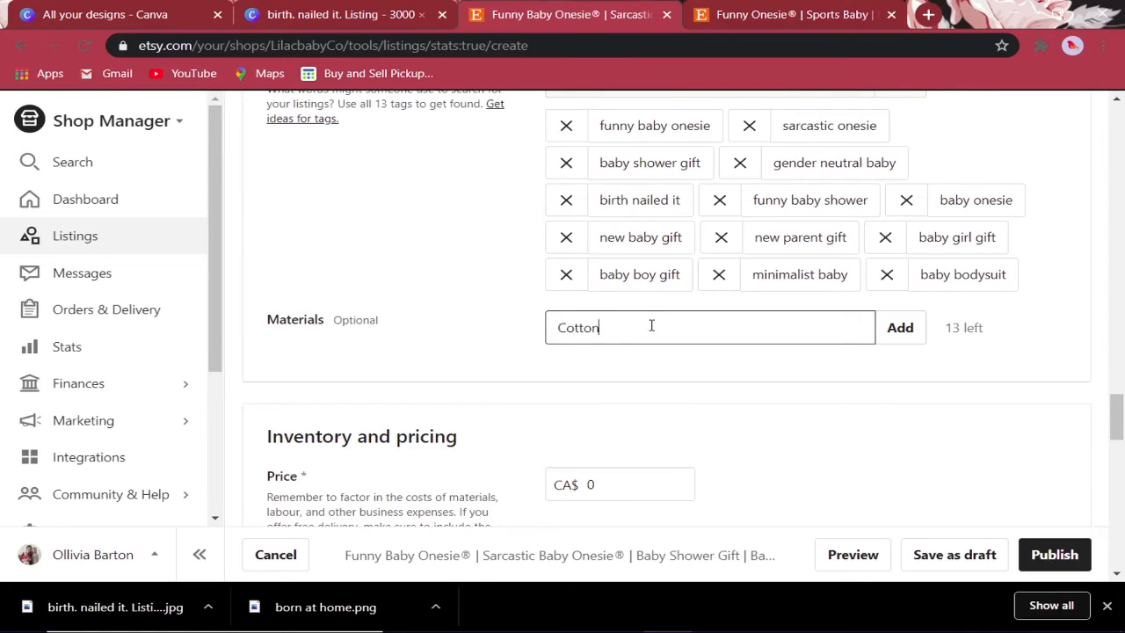
pyautogui.write('ton')
pyautogui.press('Return')
pyautogui.write('HTV')
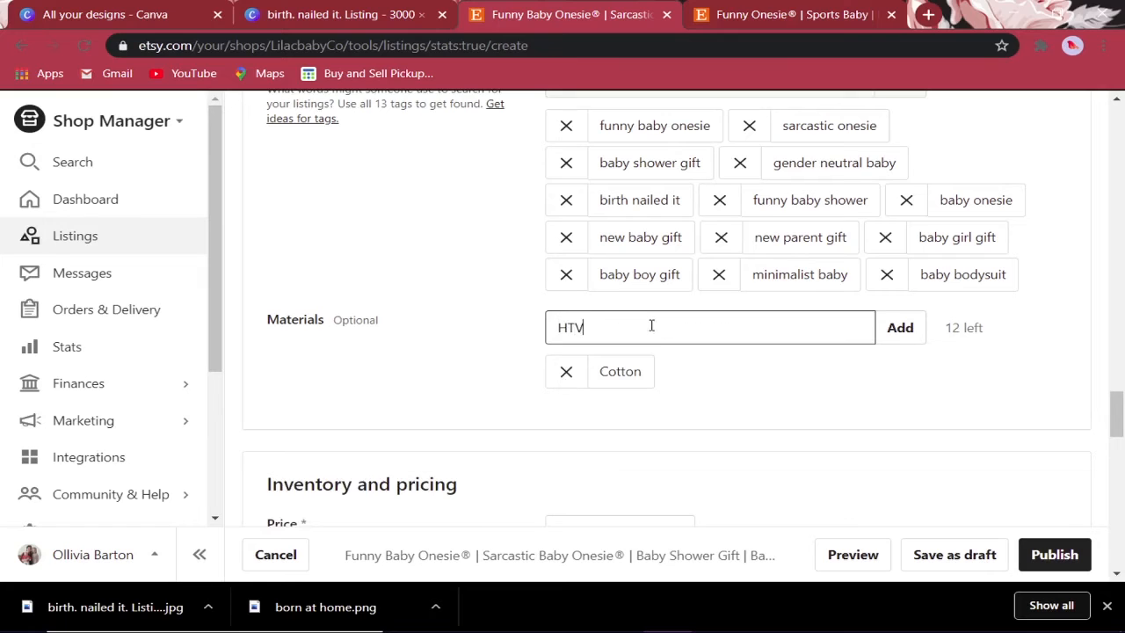
pyautogui.press('Return')
# - Set the listing price to CA$ 18.00
pyautogui.scroll(-3, 448, 387)
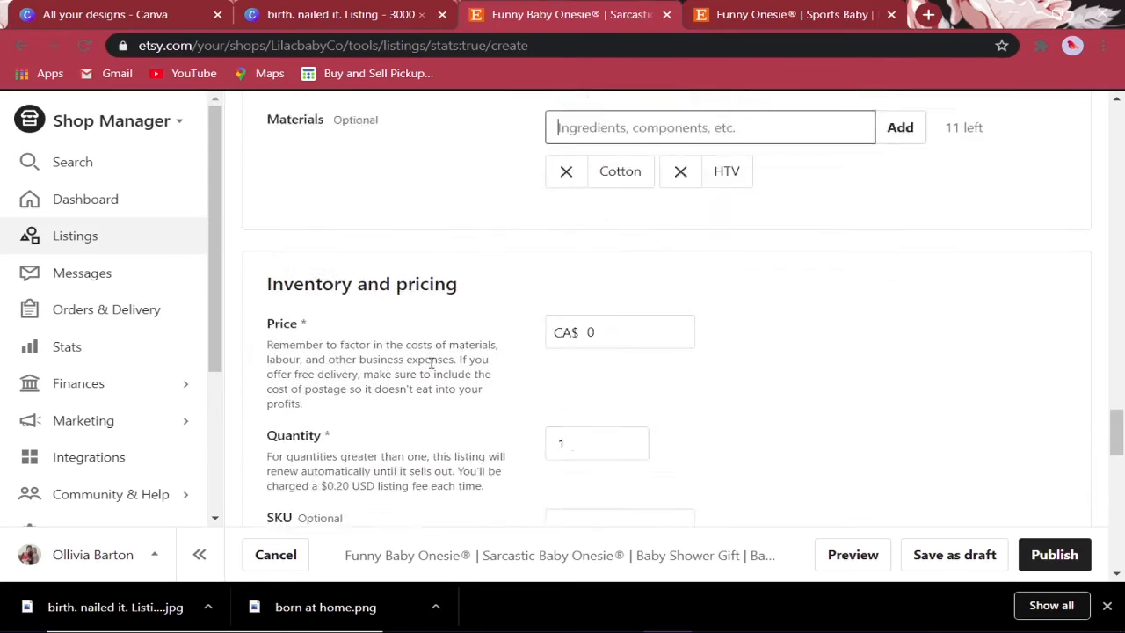
pyautogui.click(677, 257)
pyautogui.write('18')
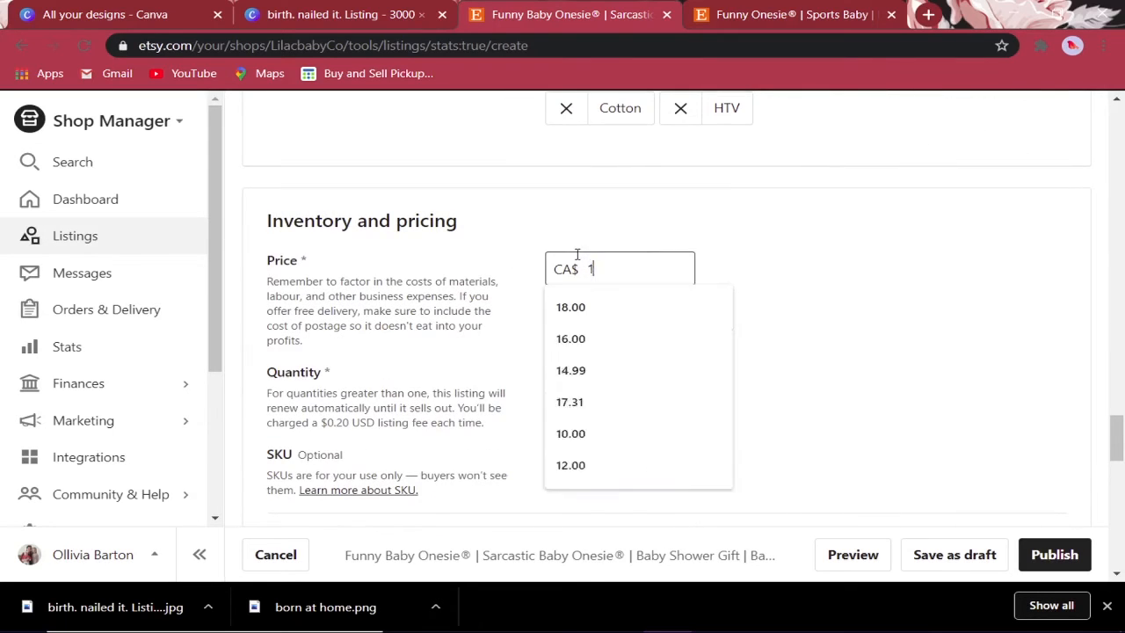
pyautogui.click(615, 309)
pyautogui.click(889, 334)
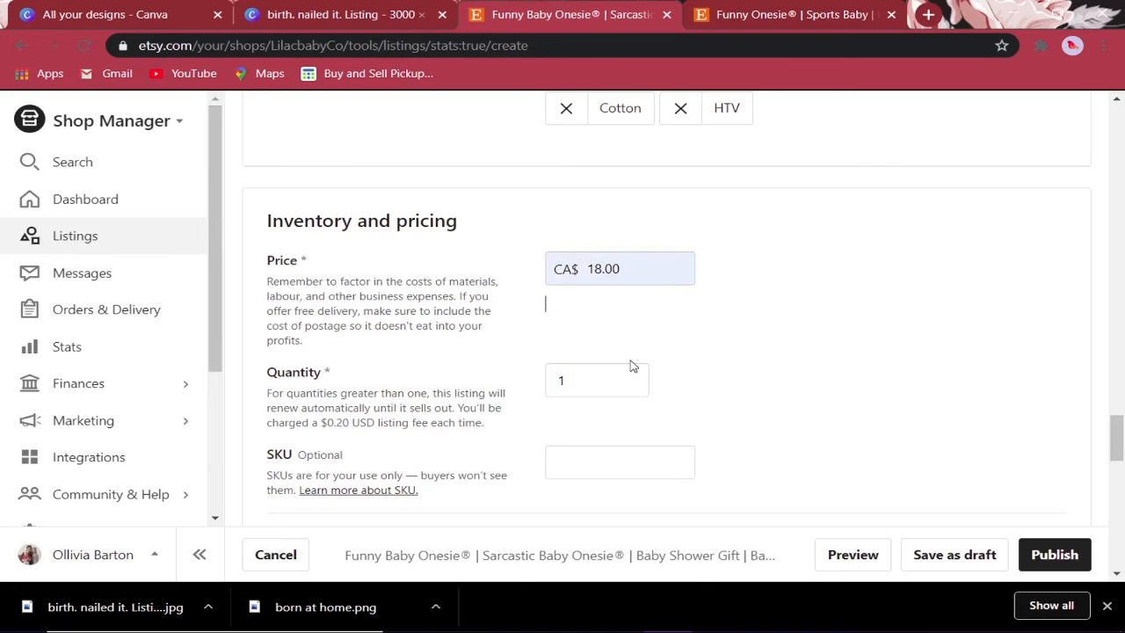
pyautogui.scroll(-2, 591, 327)
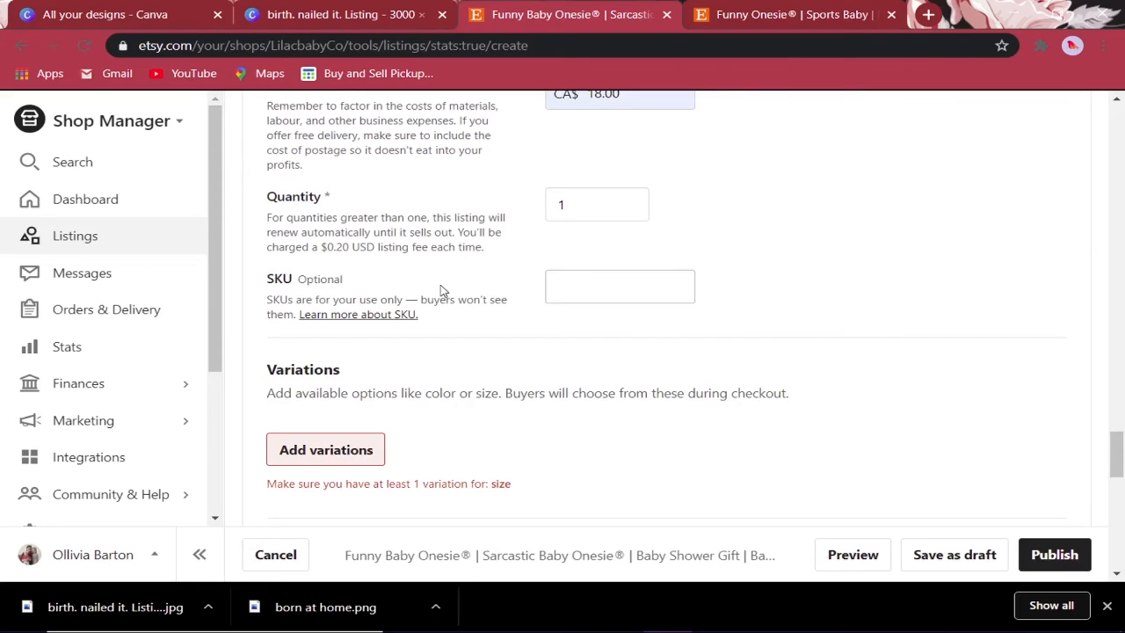
pyautogui.click(349, 317)
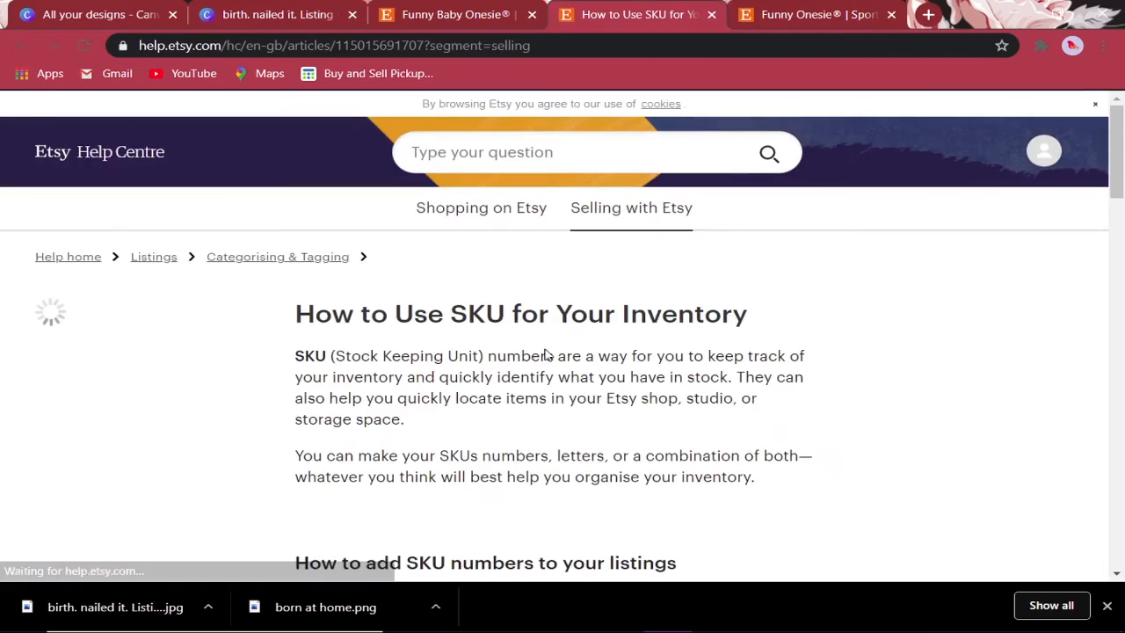
pyautogui.scroll(-1, 838, 342)
pyautogui.scroll(-4, 839, 342)
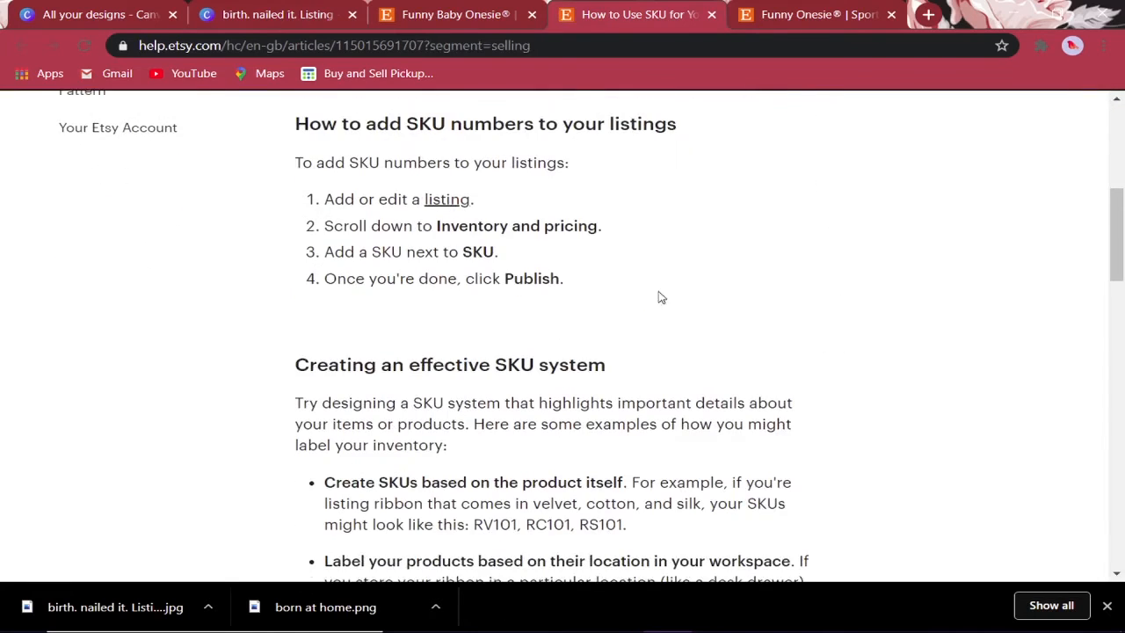
pyautogui.scroll(-4, 589, 301)
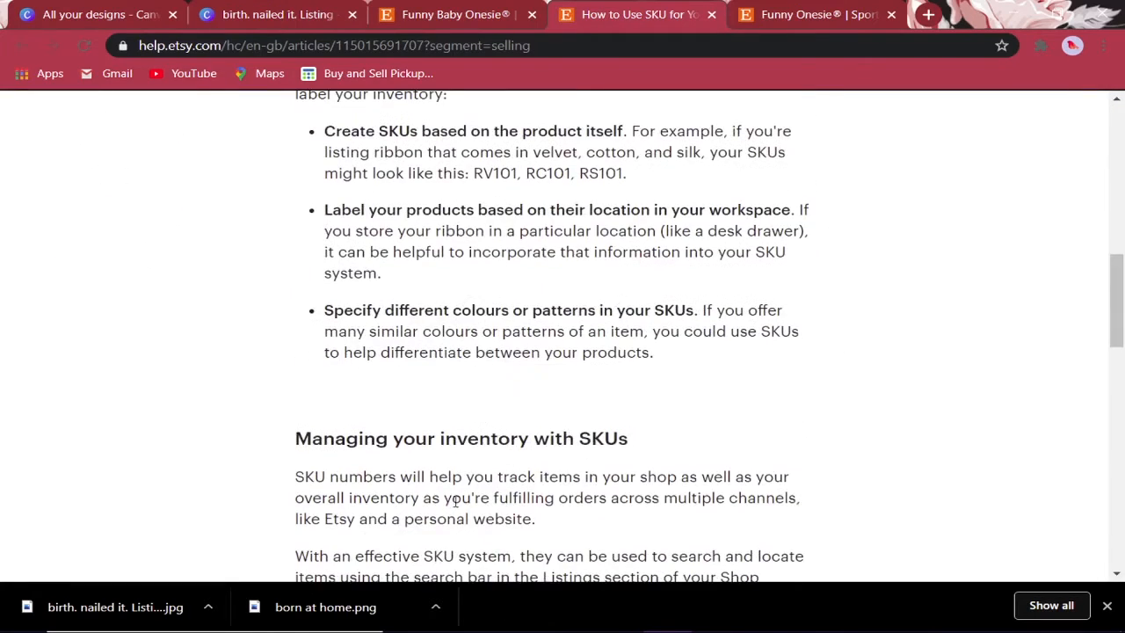
pyautogui.scroll(-3, 427, 360)
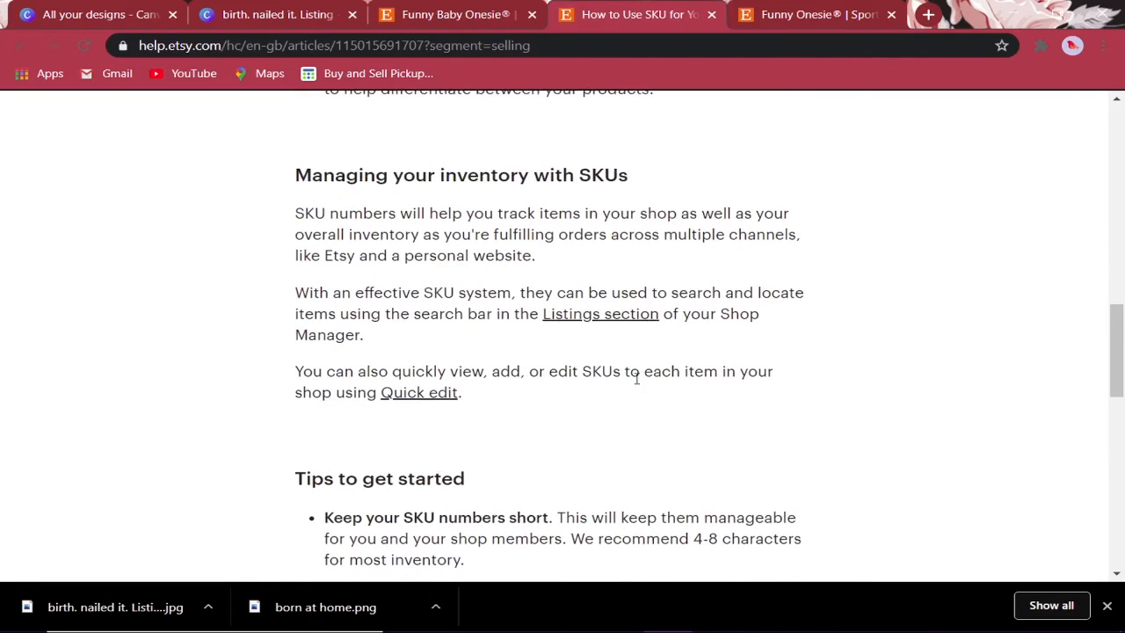
pyautogui.click(711, 14)
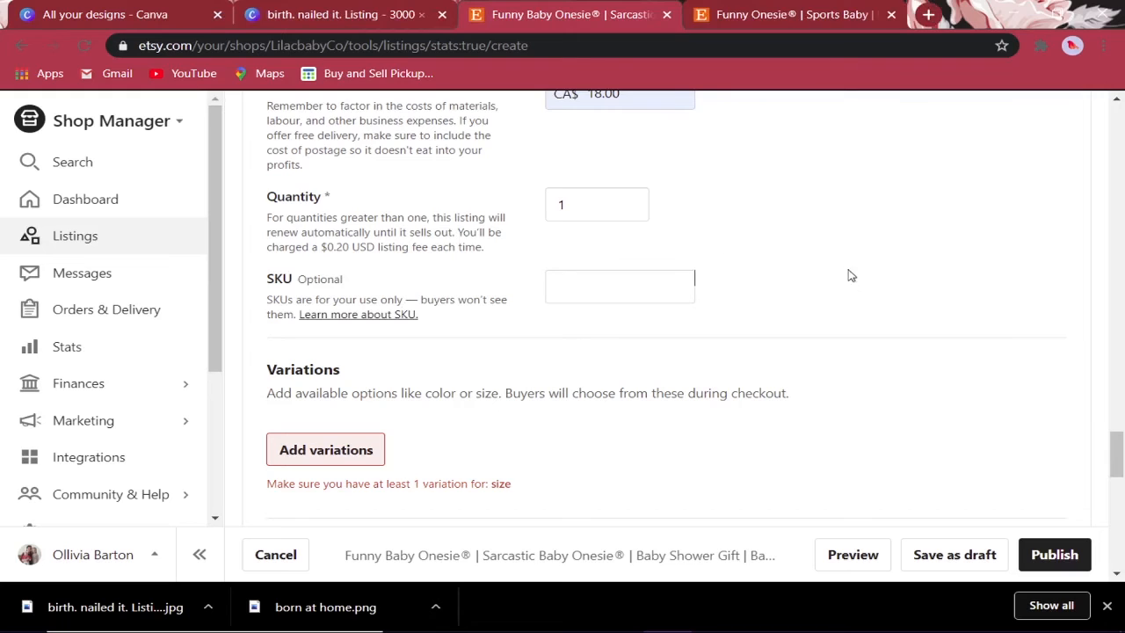
# - Add a Size variation with 0-3, 3-6 and 6-9 months options
pyautogui.scroll(-2, 381, 299)
pyautogui.click(353, 278)
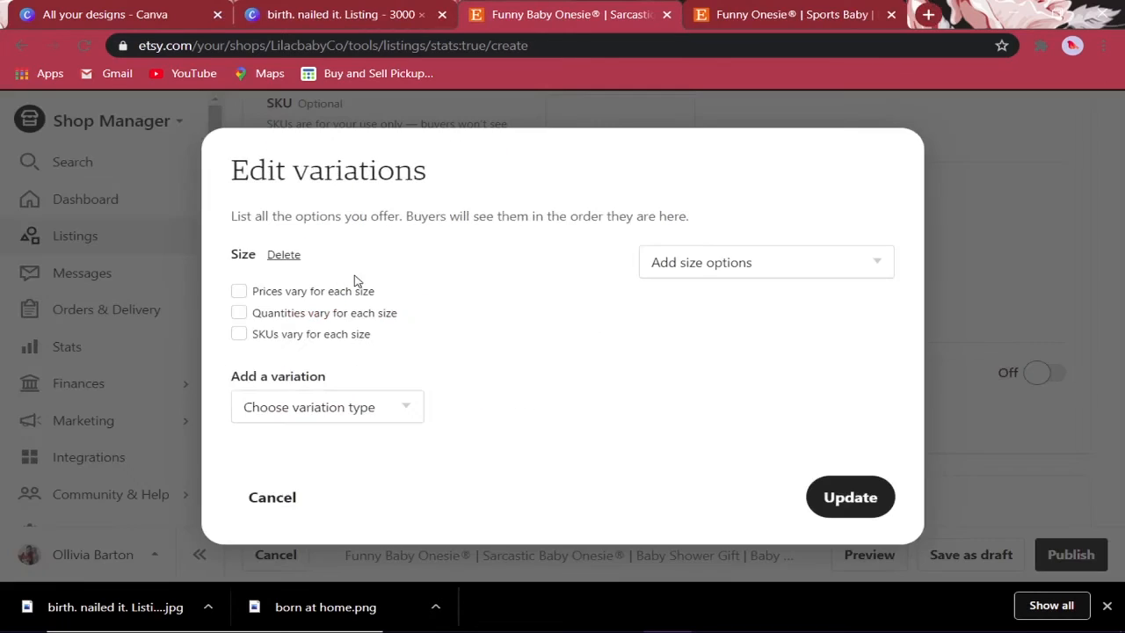
pyautogui.click(841, 260)
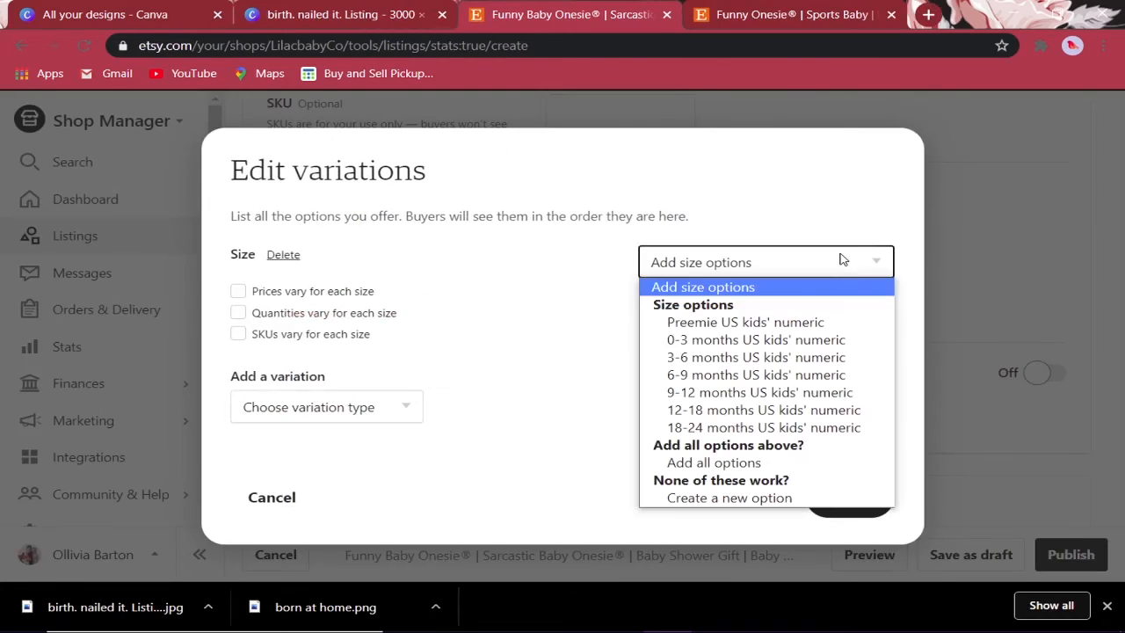
pyautogui.click(797, 339)
pyautogui.click(771, 269)
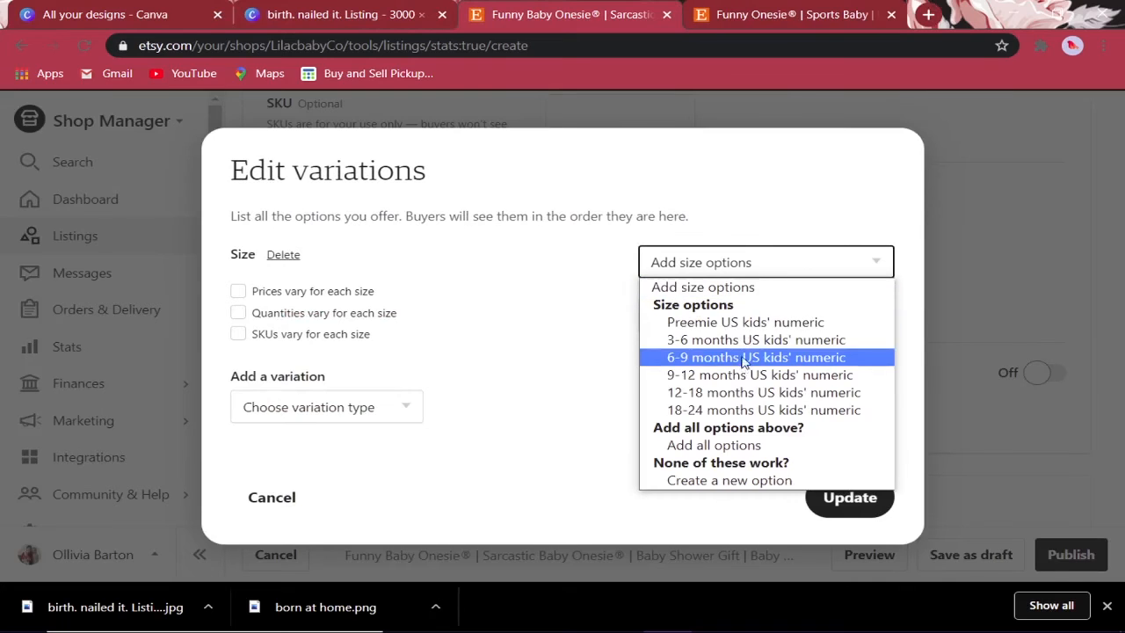
pyautogui.click(749, 339)
pyautogui.click(753, 261)
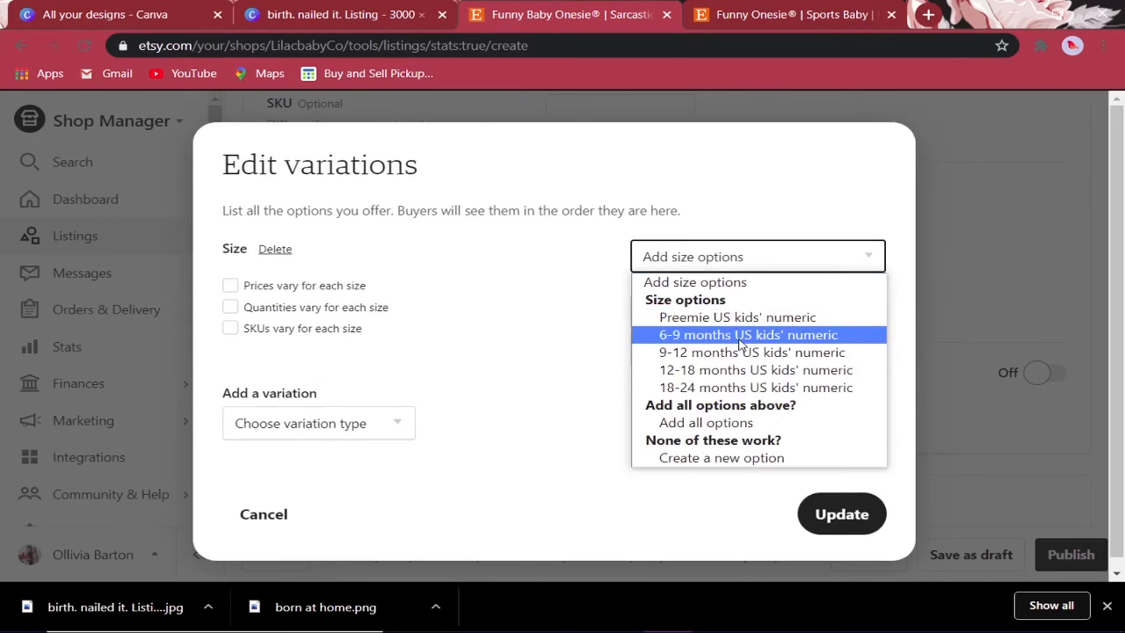
pyautogui.click(738, 336)
# - Create a custom Newborn size, let quantities vary per size, and apply the variations
pyautogui.click(776, 263)
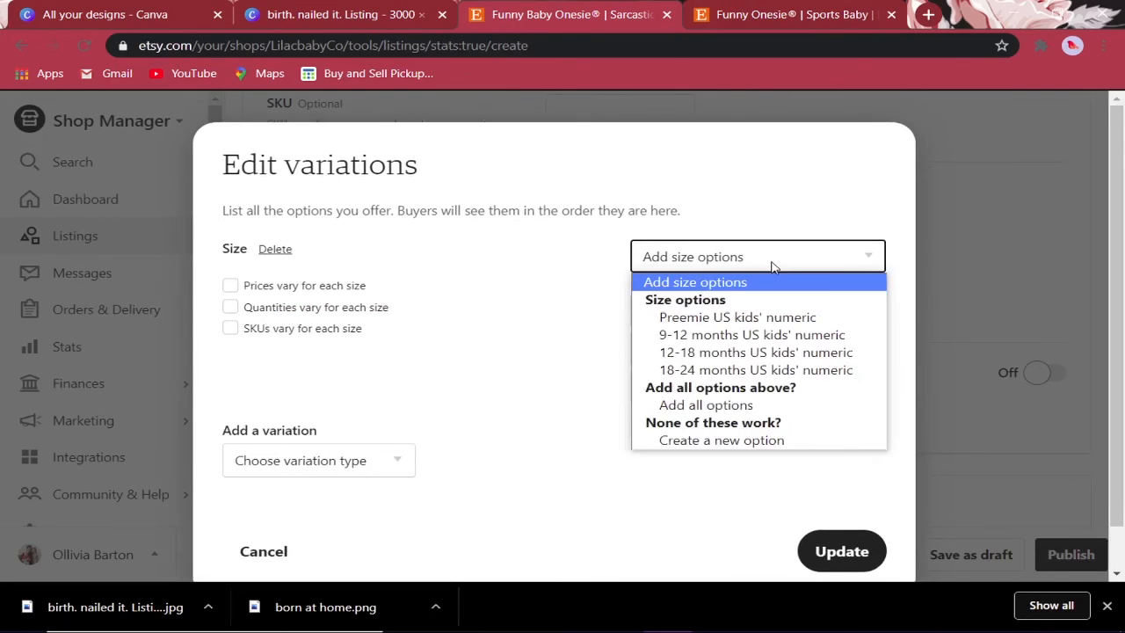
pyautogui.click(764, 441)
pyautogui.click(701, 290)
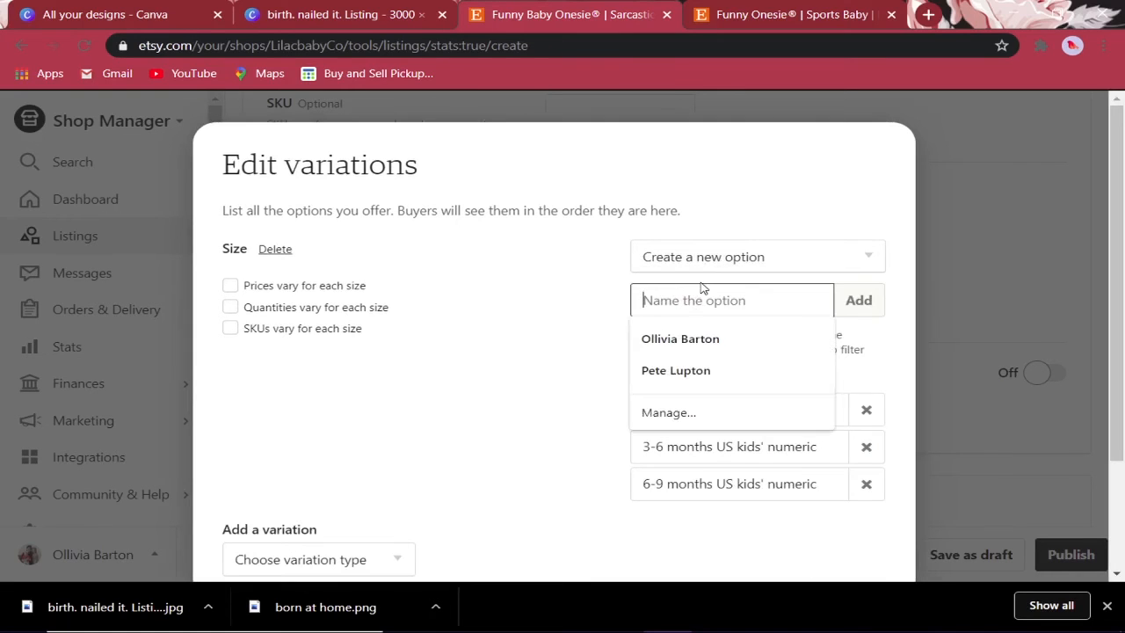
pyautogui.write('Newborn')
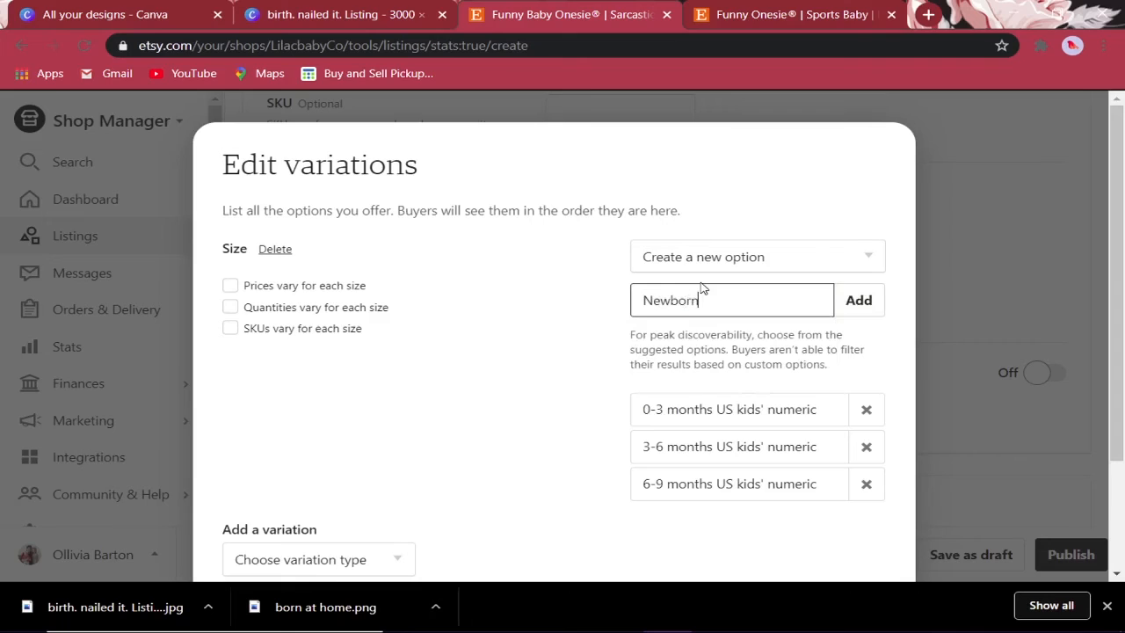
pyautogui.press('Return')
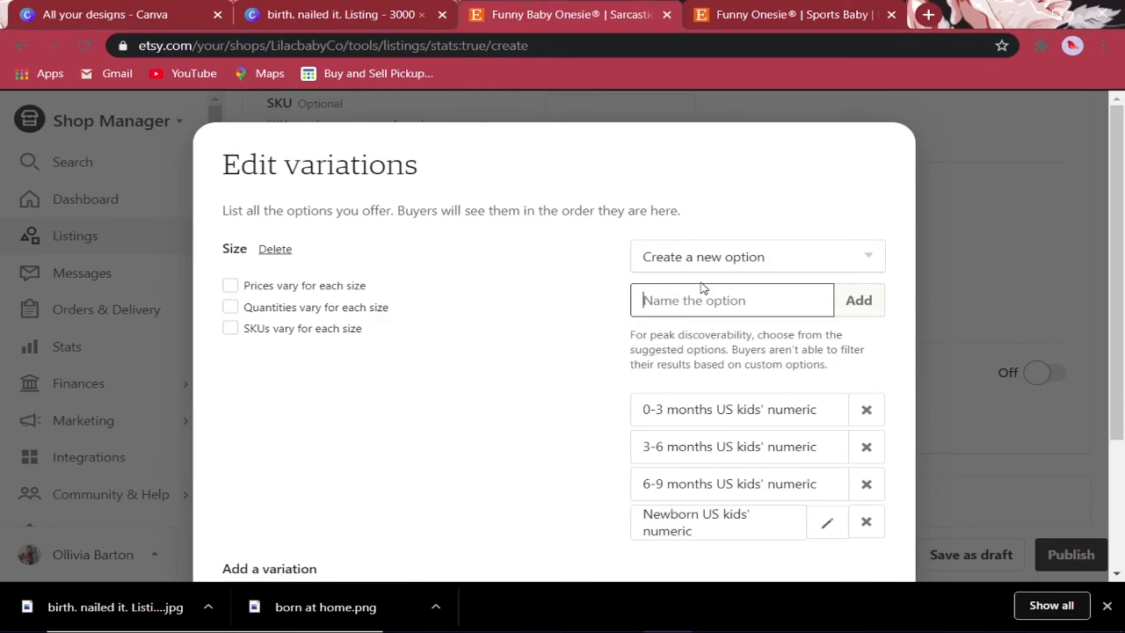
pyautogui.click(221, 306)
pyautogui.click(229, 309)
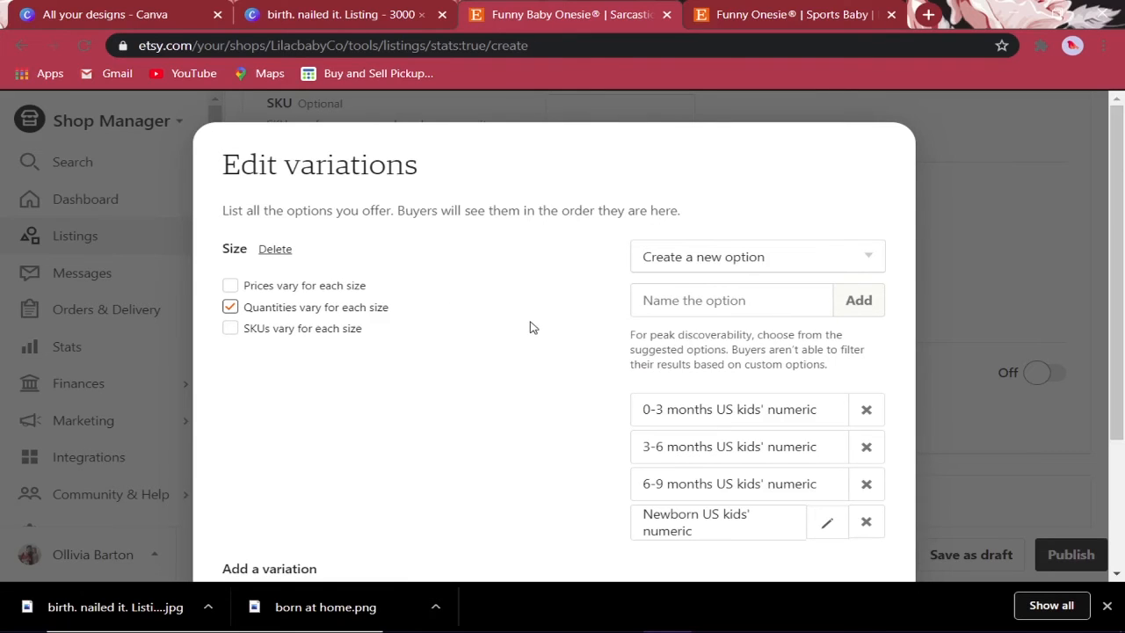
pyautogui.scroll(-2, 546, 319)
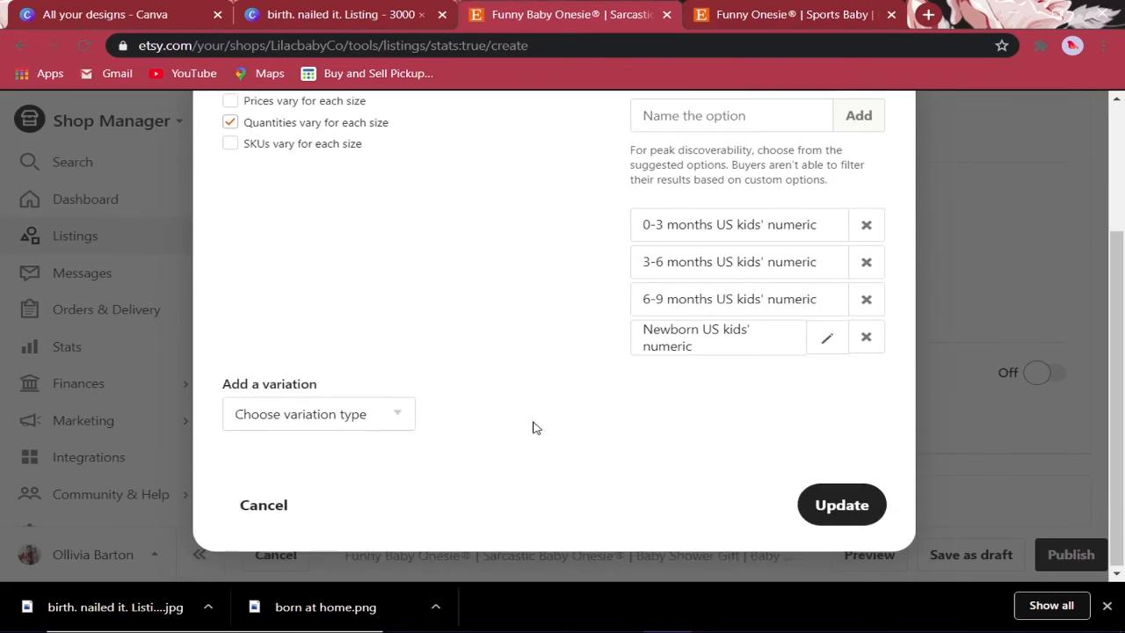
pyautogui.click(836, 504)
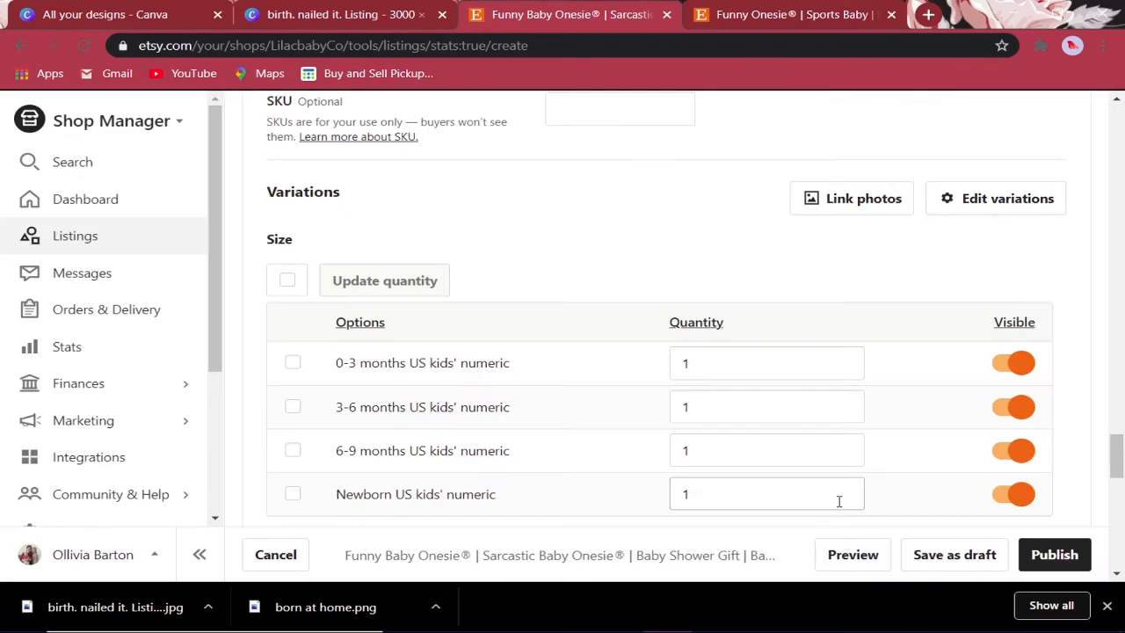
# - Set the quantity of the 0-3, 3-6, 6-9 months and Newborn sizes to 5 each
pyautogui.doubleClick(748, 362)
pyautogui.write('5')
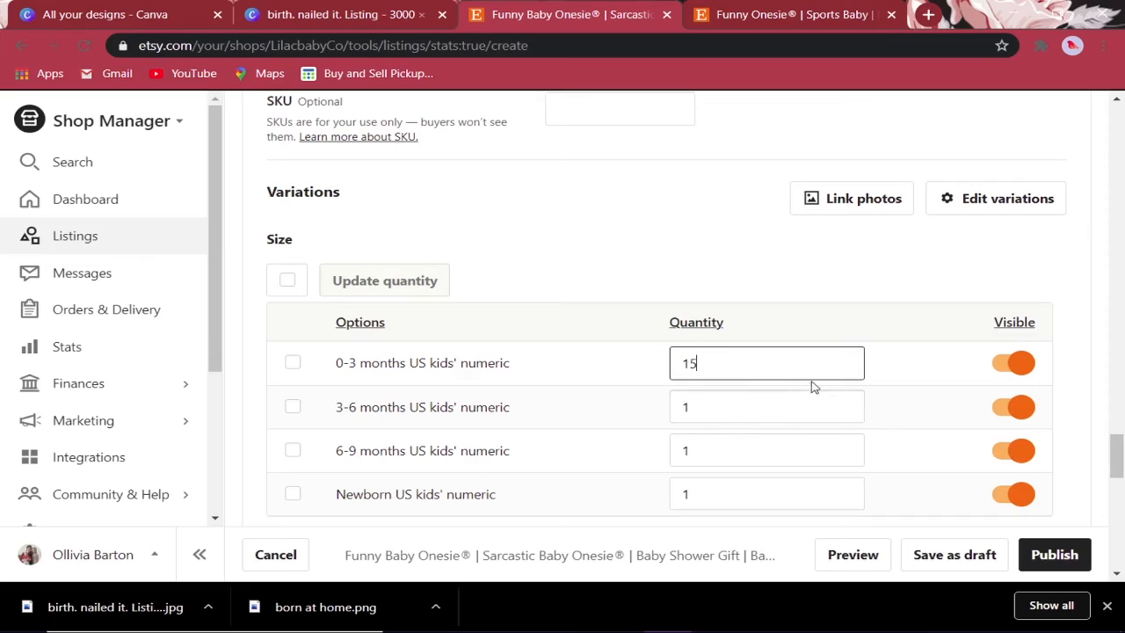
pyautogui.moveTo(791, 367); pyautogui.dragTo(591, 350)
pyautogui.write('5')
pyautogui.moveTo(704, 405); pyautogui.dragTo(668, 405)
pyautogui.write('5')
pyautogui.moveTo(728, 452); pyautogui.dragTo(628, 434)
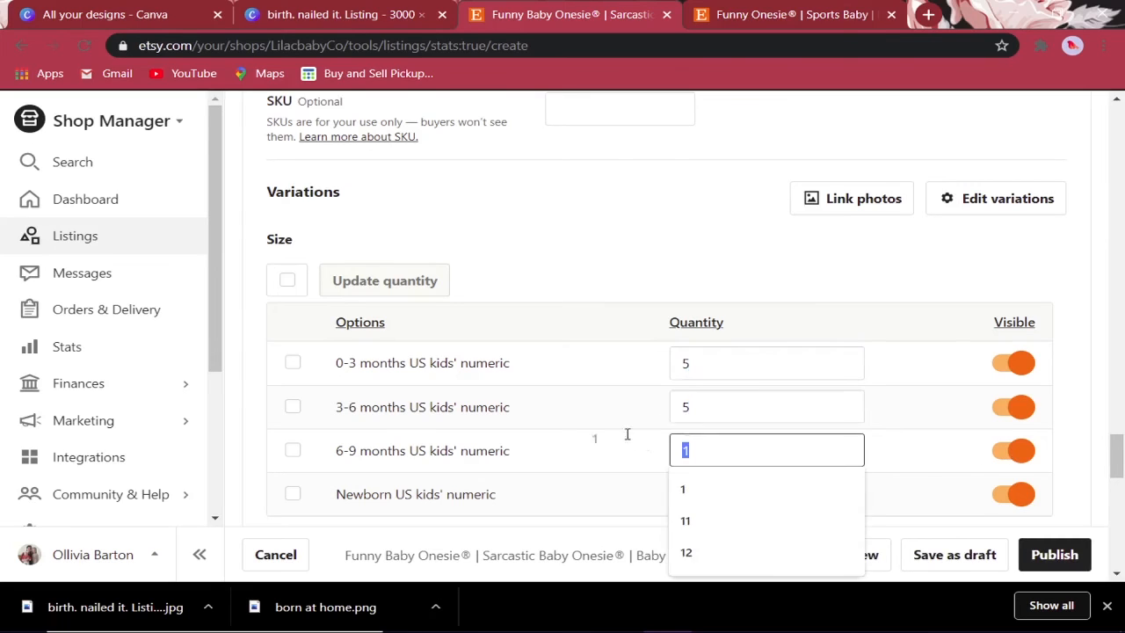
pyautogui.write('5')
pyautogui.doubleClick(758, 494)
pyautogui.write('5')
pyautogui.click(1072, 300)
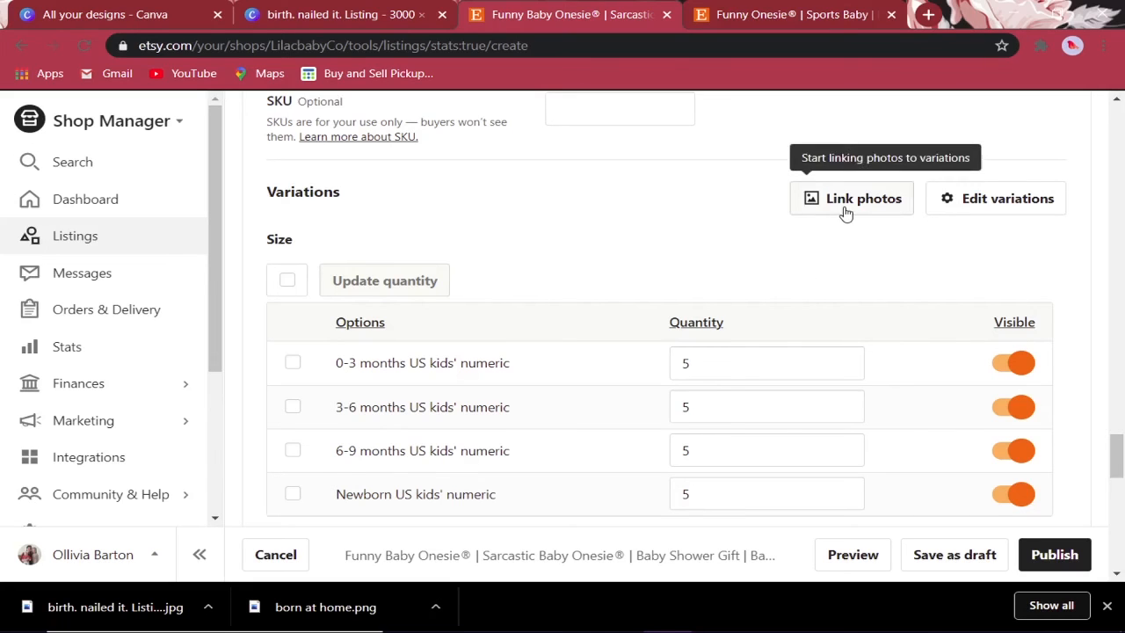
# - After a required-fields warning on publishing, select the 'free ship canada' delivery profile
pyautogui.scroll(-2, 817, 308)
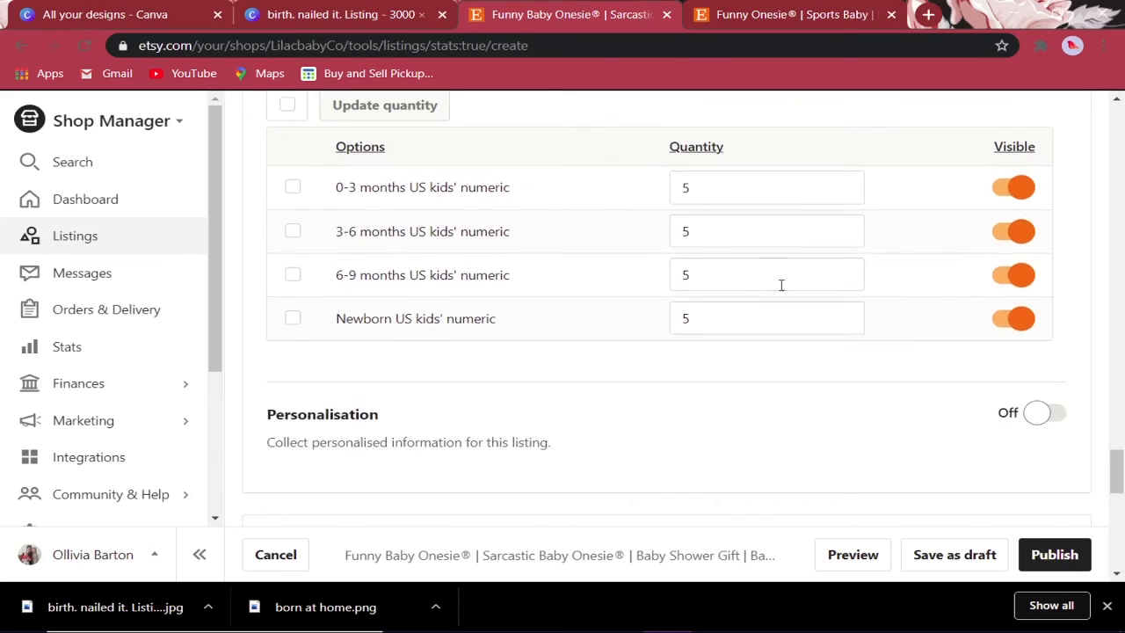
pyautogui.scroll(-2, 903, 418)
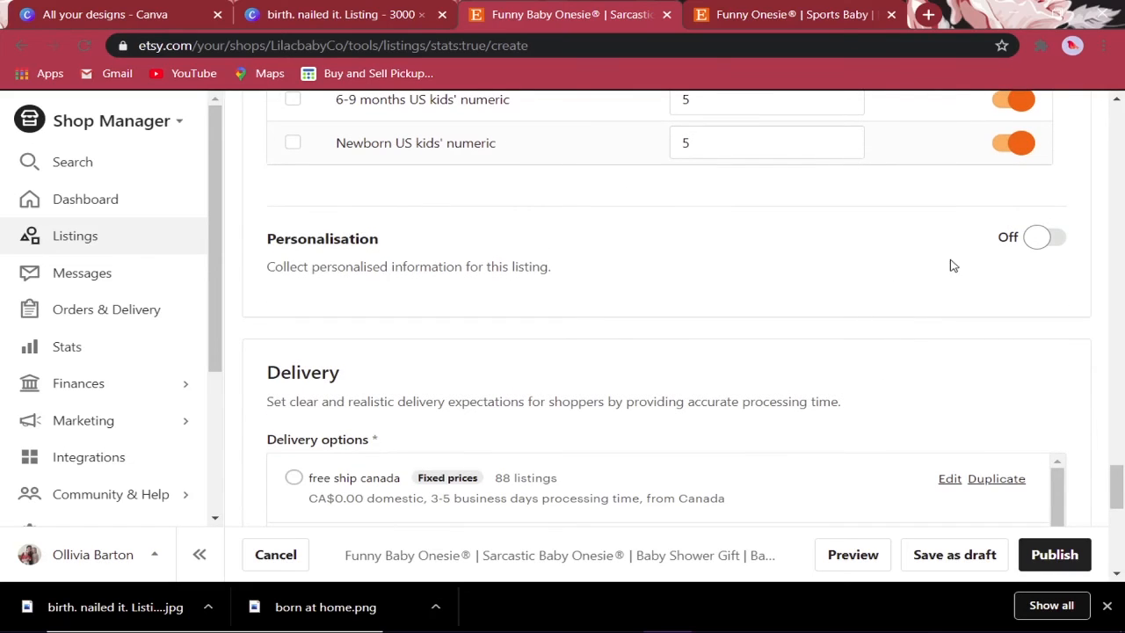
pyautogui.click(1048, 558)
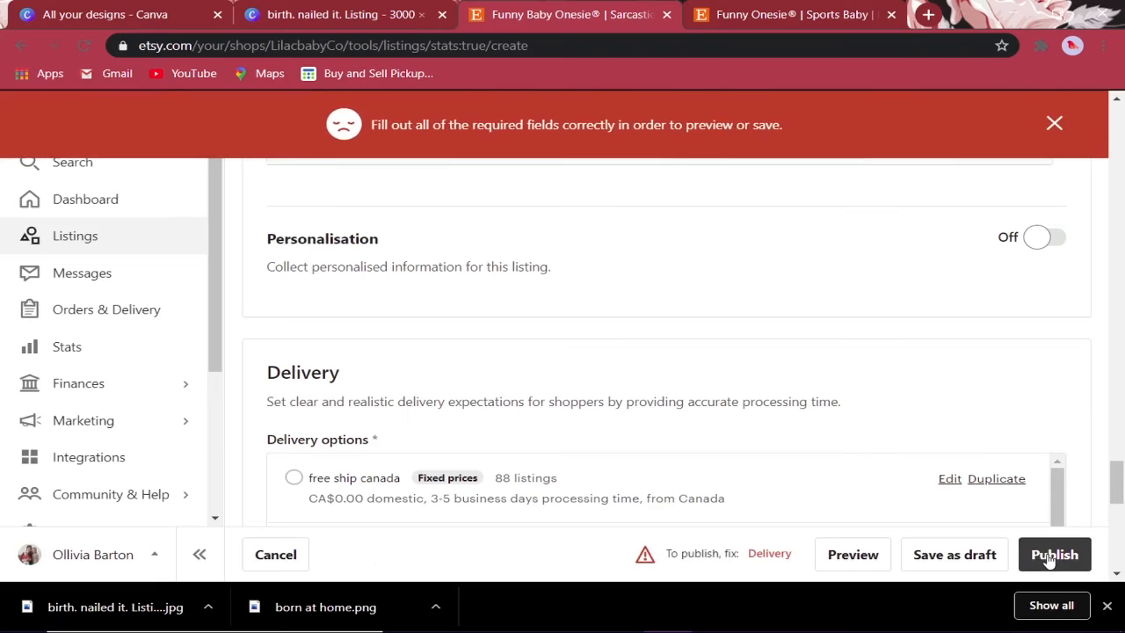
pyautogui.click(1054, 123)
pyautogui.scroll(10, 850, 426)
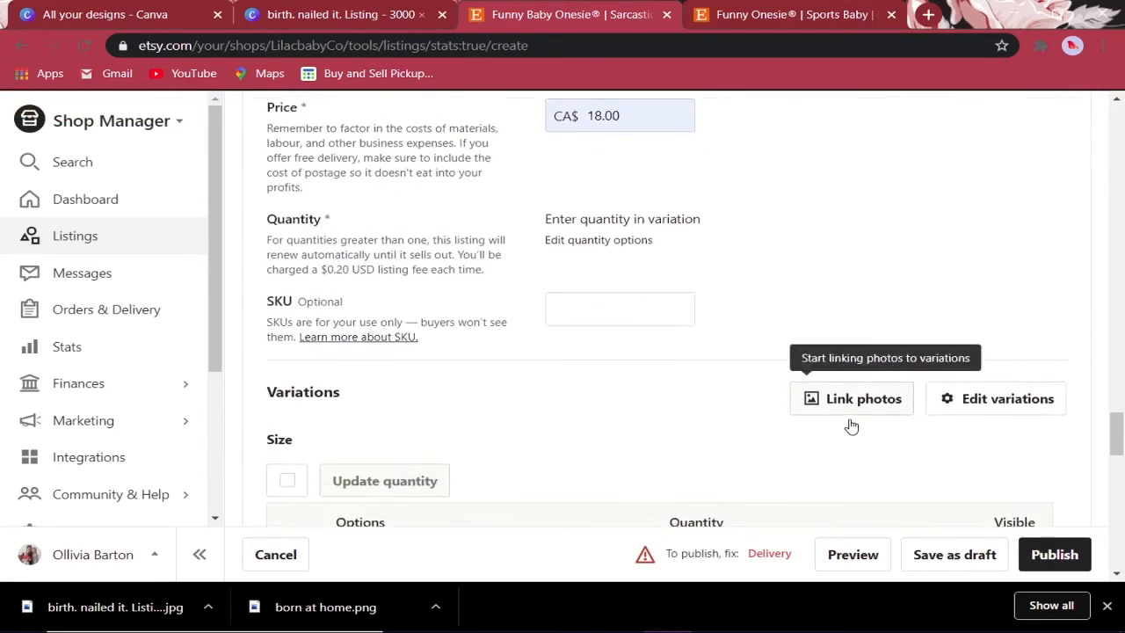
pyautogui.scroll(-8, 850, 424)
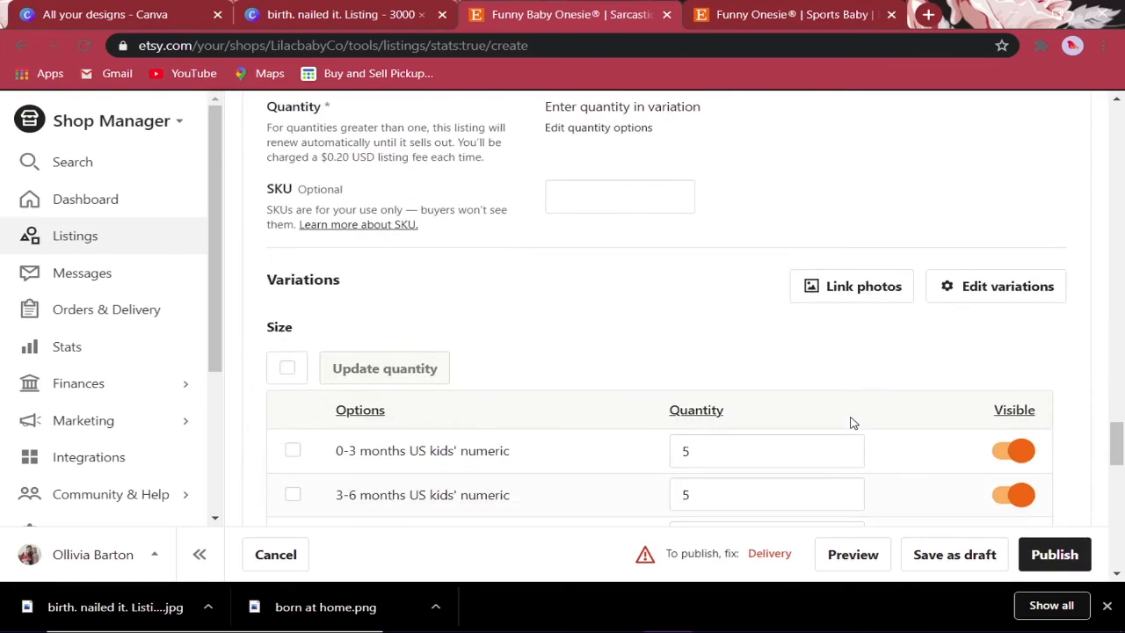
pyautogui.scroll(-2, 850, 423)
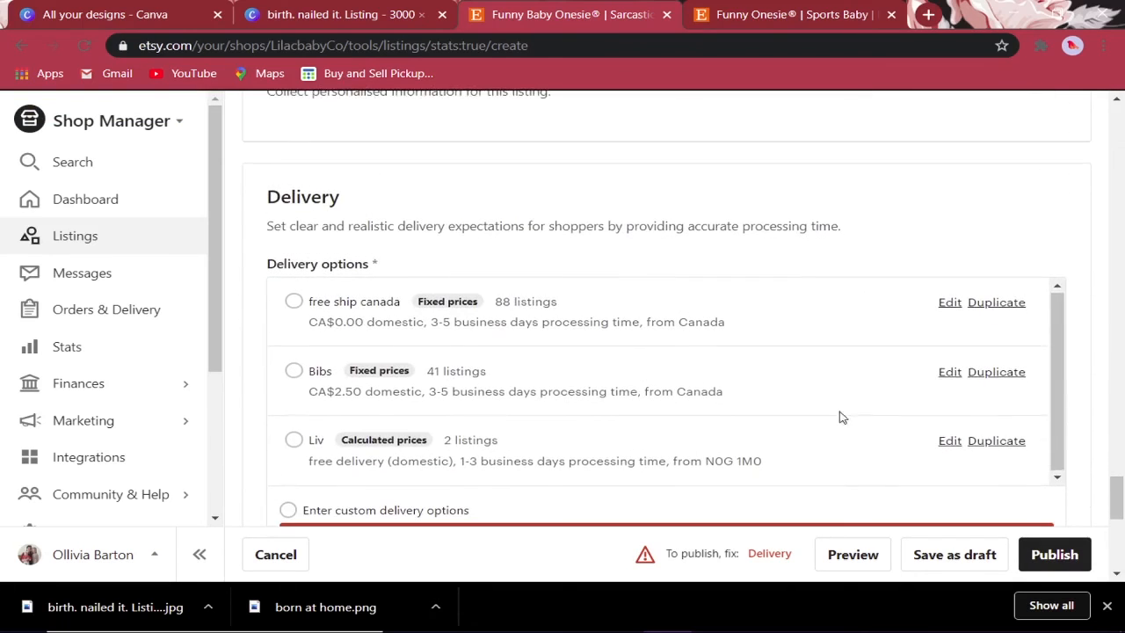
pyautogui.click(293, 301)
# - Publish the listing and confirm it in the publish dialog
pyautogui.scroll(-4, 1054, 285)
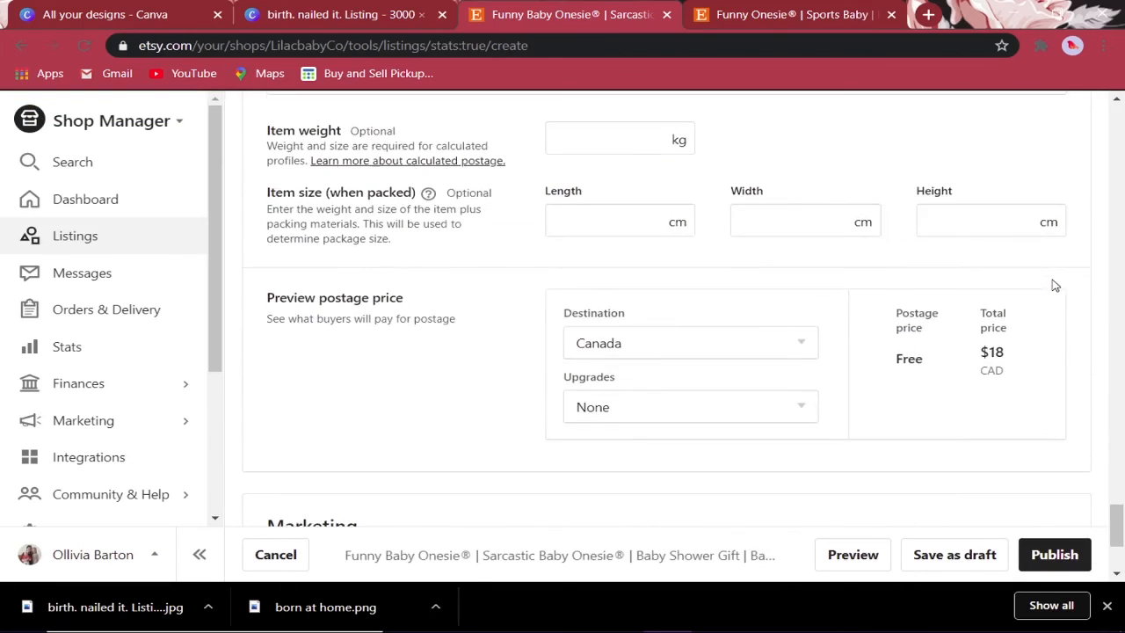
pyautogui.scroll(-3, 1054, 284)
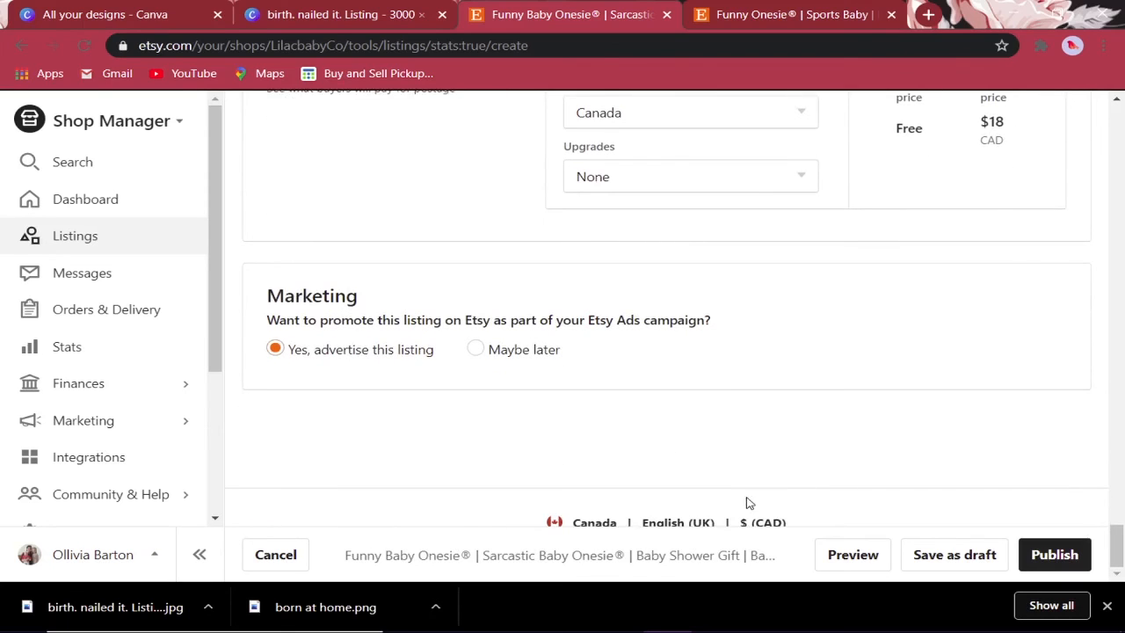
pyautogui.click(1053, 553)
pyautogui.click(768, 420)
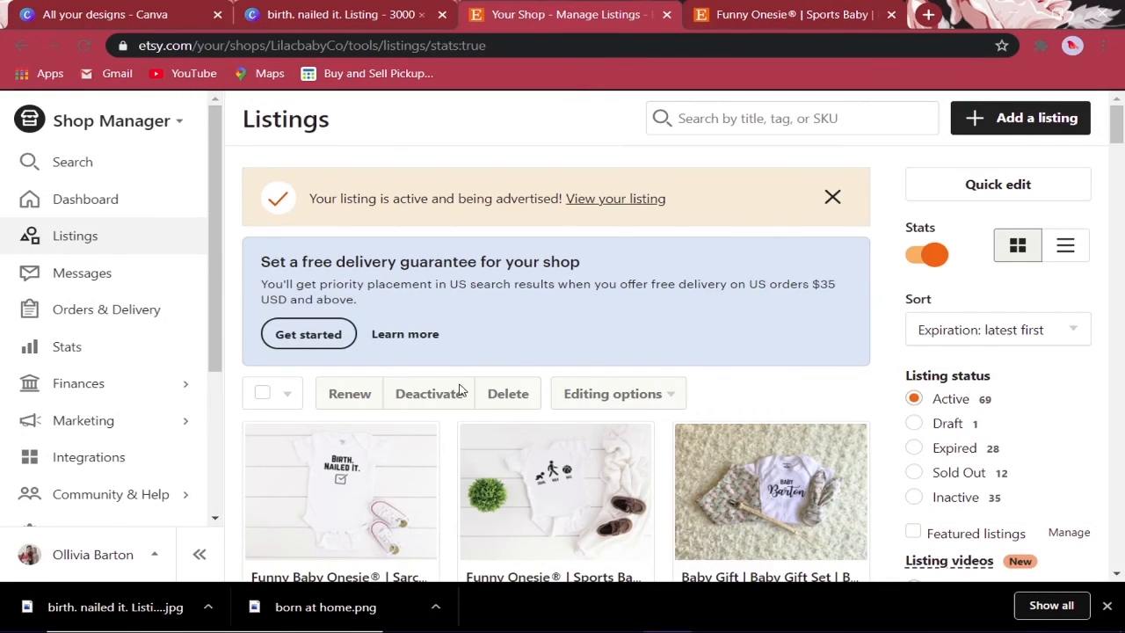
pyautogui.scroll(-3, 459, 391)
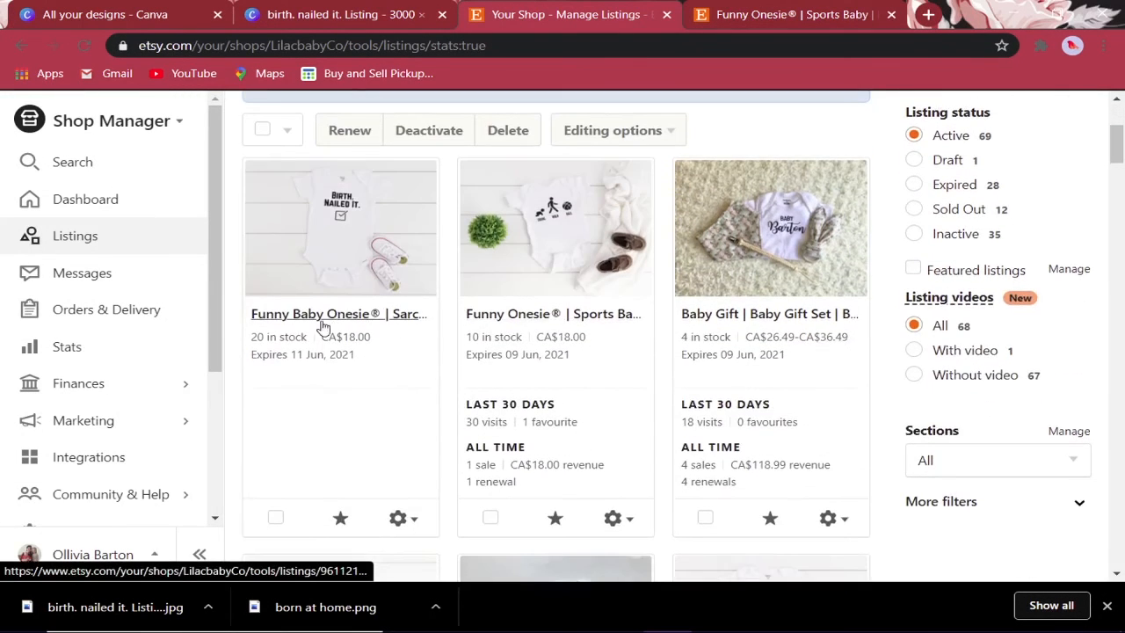
pyautogui.scroll(-3, 93, 422)
# - Open the Birth. Nailed It. onesie from the public shop and view its size chart photo
pyautogui.click(79, 373)
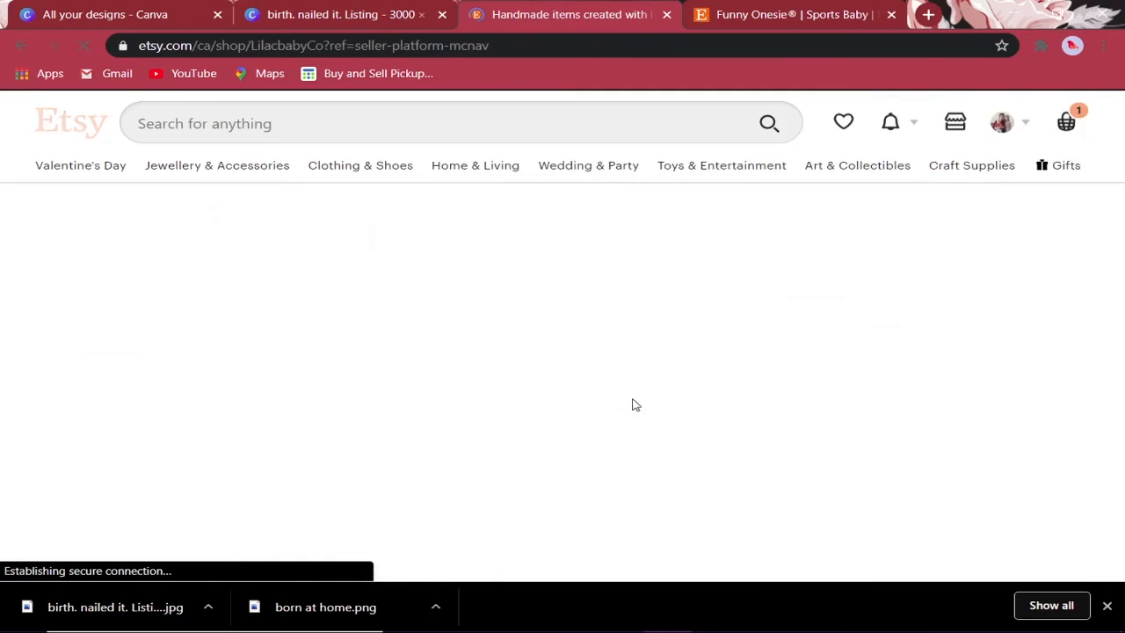
pyautogui.scroll(-8, 835, 276)
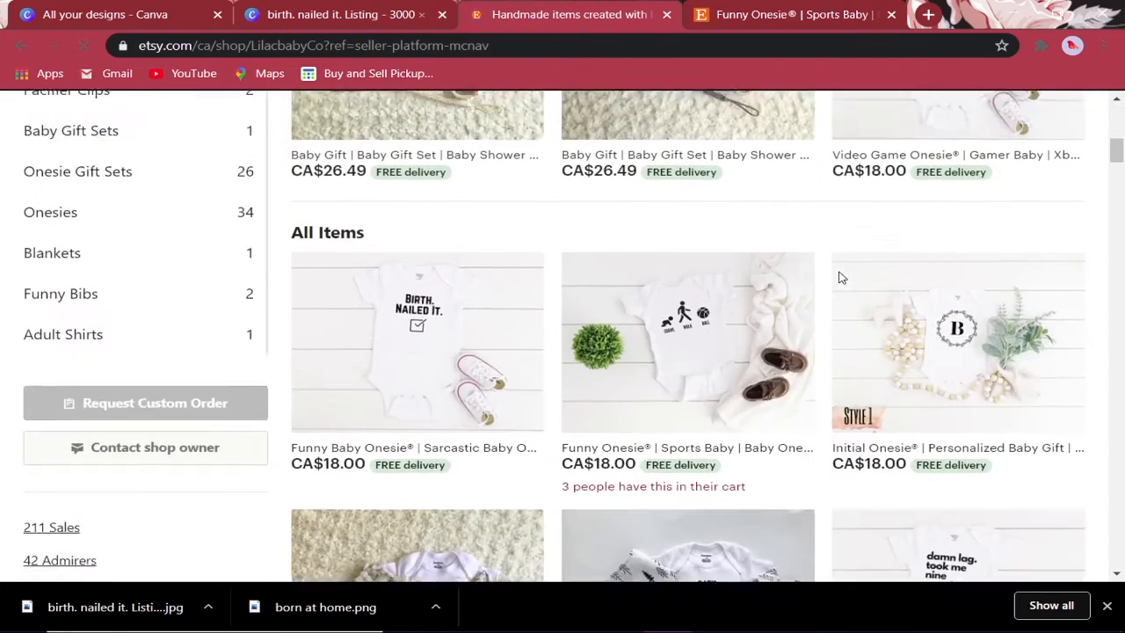
pyautogui.click(376, 335)
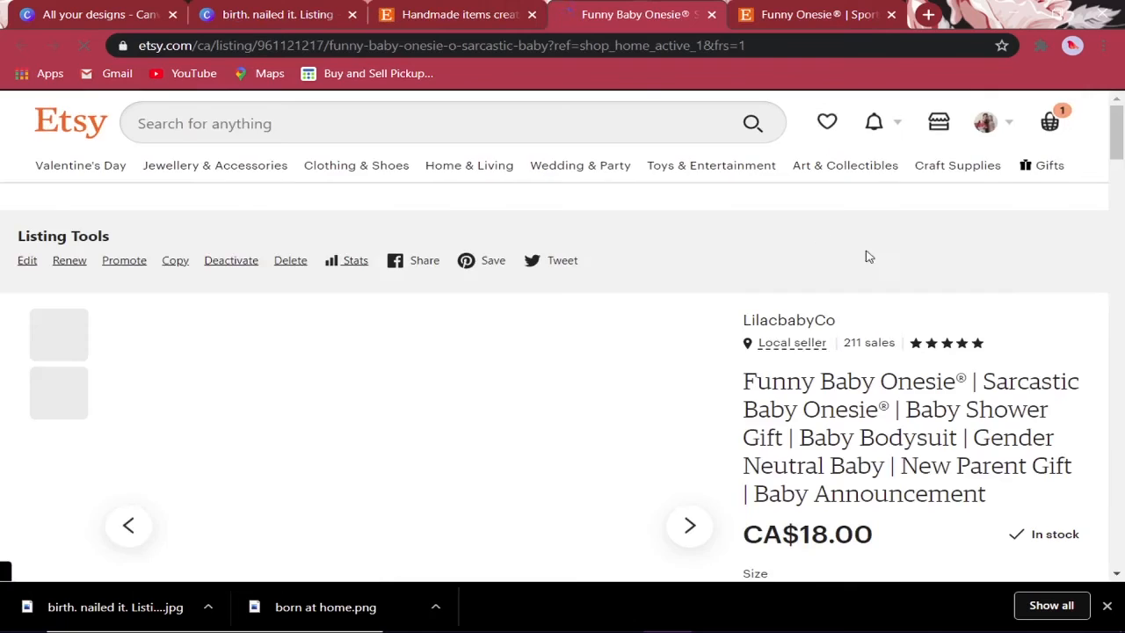
pyautogui.scroll(-2, 703, 319)
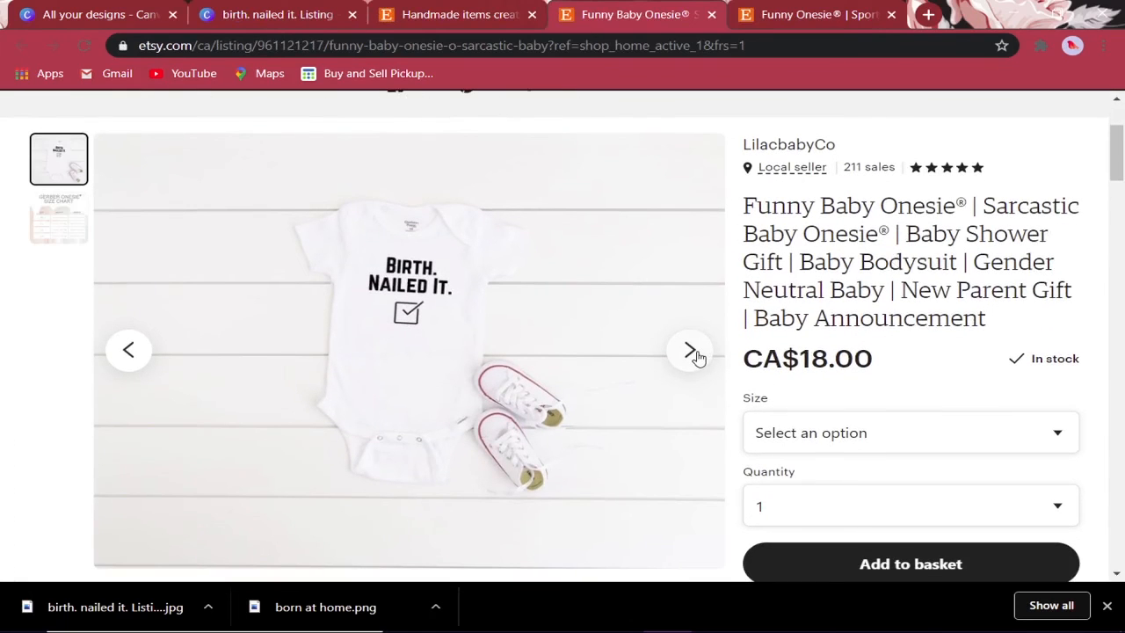
pyautogui.click(691, 352)
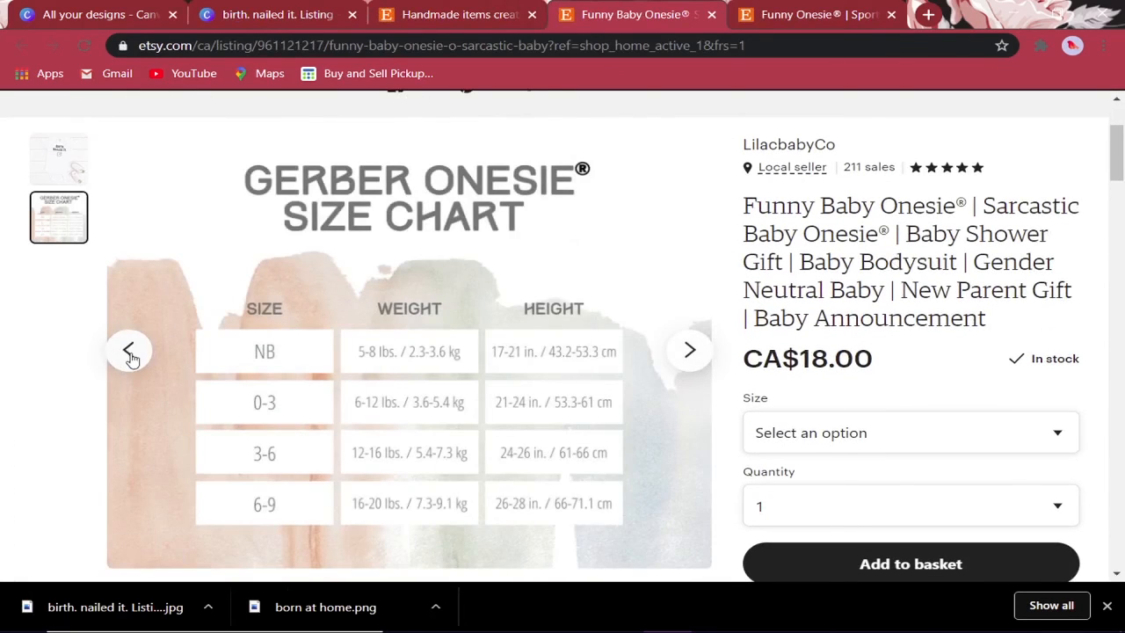
pyautogui.click(129, 356)
pyautogui.scroll(-2, 919, 325)
# - Check the buyer-facing size and quantity choices and expand the full item description
pyautogui.click(911, 254)
pyautogui.click(914, 256)
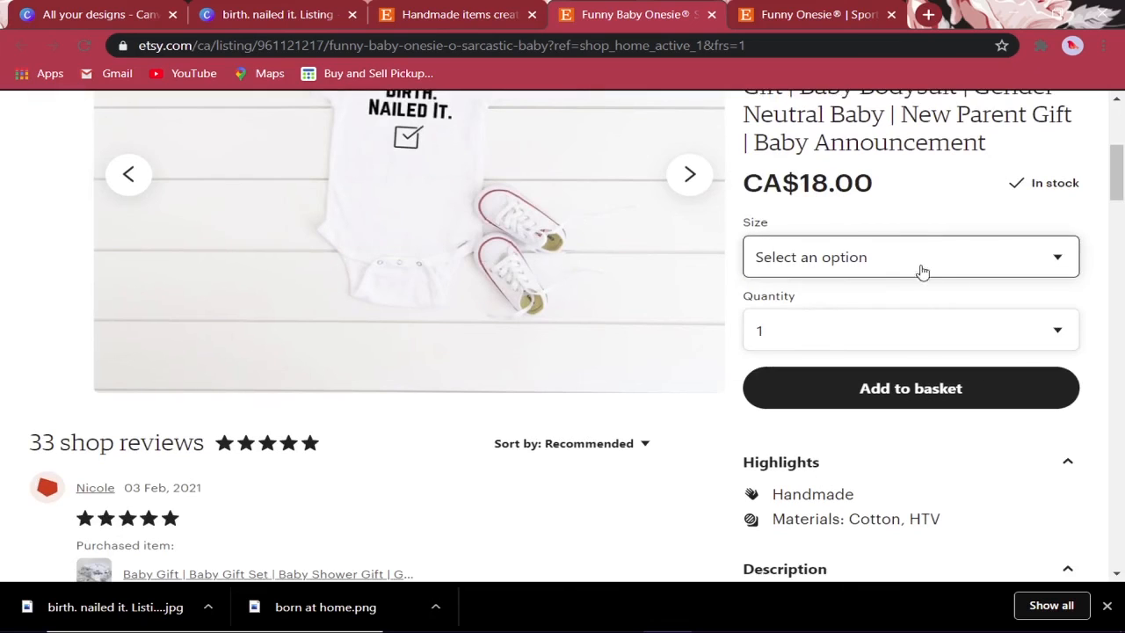
pyautogui.click(909, 329)
pyautogui.scroll(-3, 934, 317)
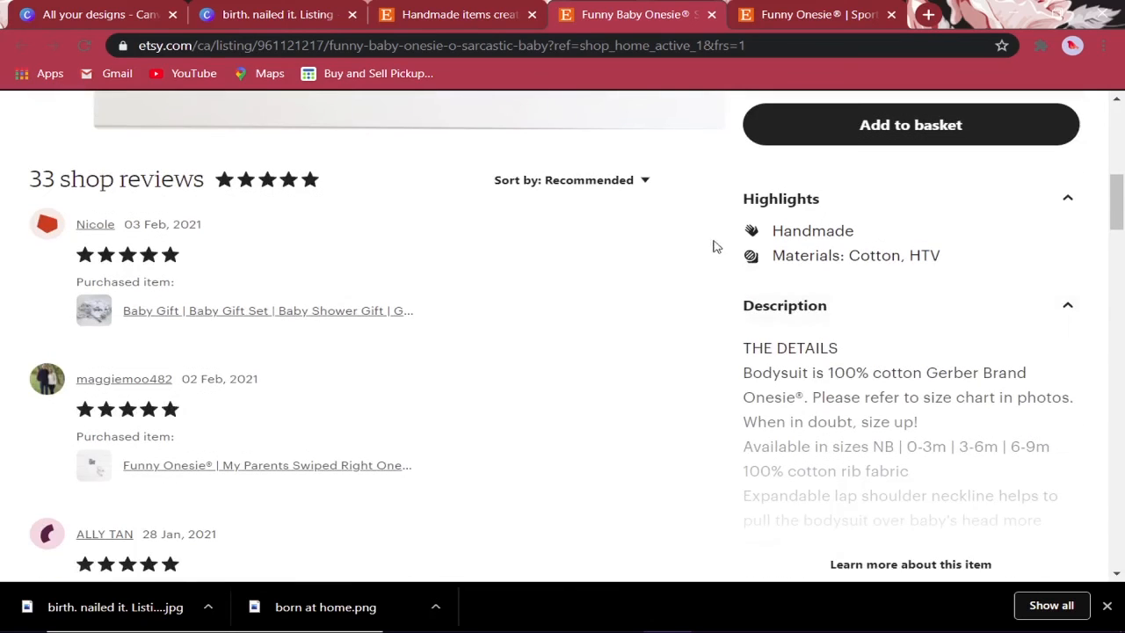
pyautogui.scroll(-2, 878, 369)
pyautogui.click(908, 390)
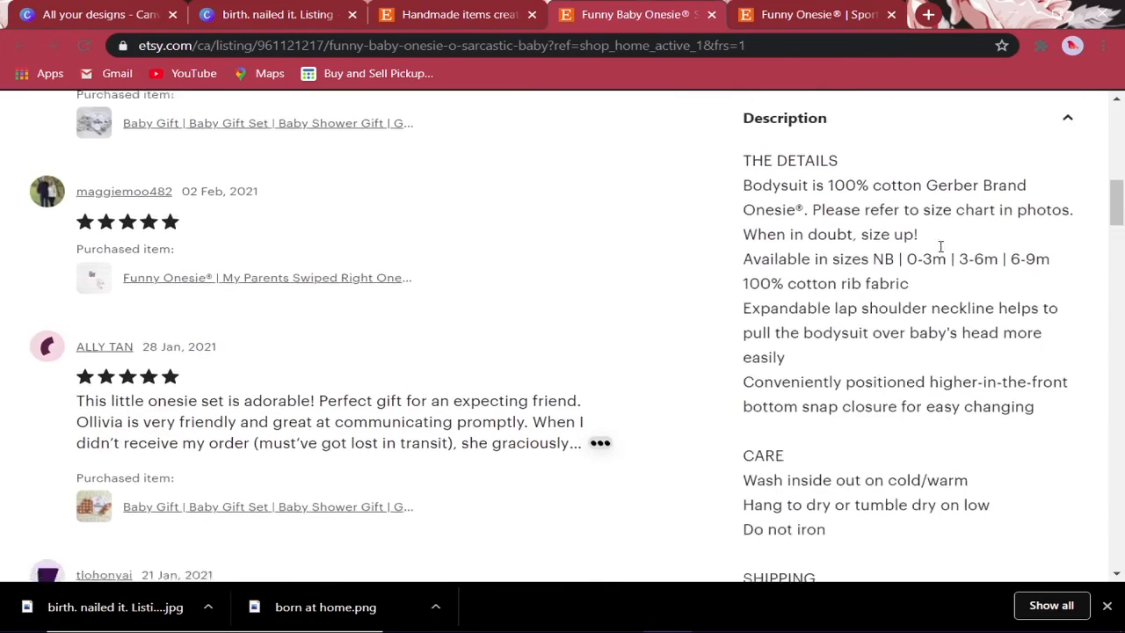
pyautogui.scroll(-4, 941, 250)
pyautogui.scroll(-6, 949, 256)
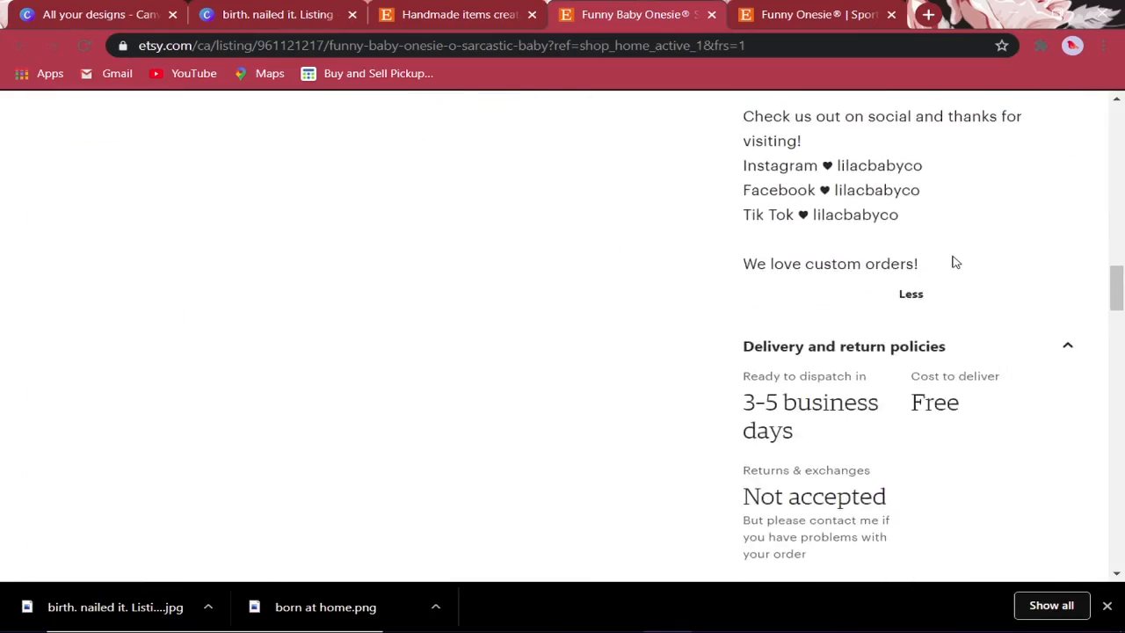
pyautogui.scroll(15, 955, 261)
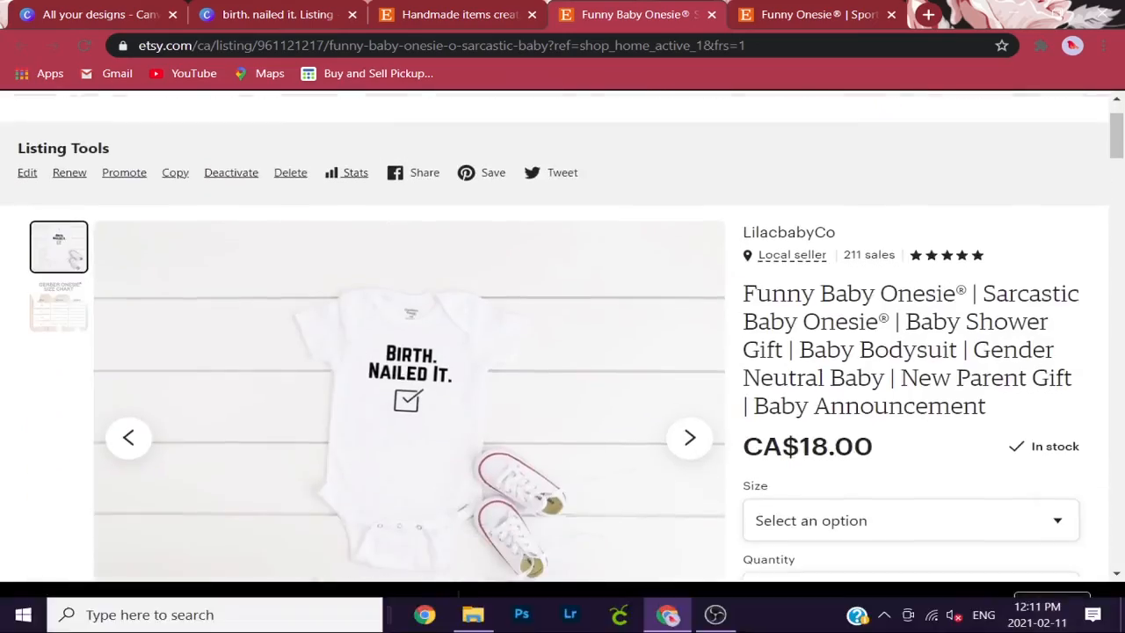